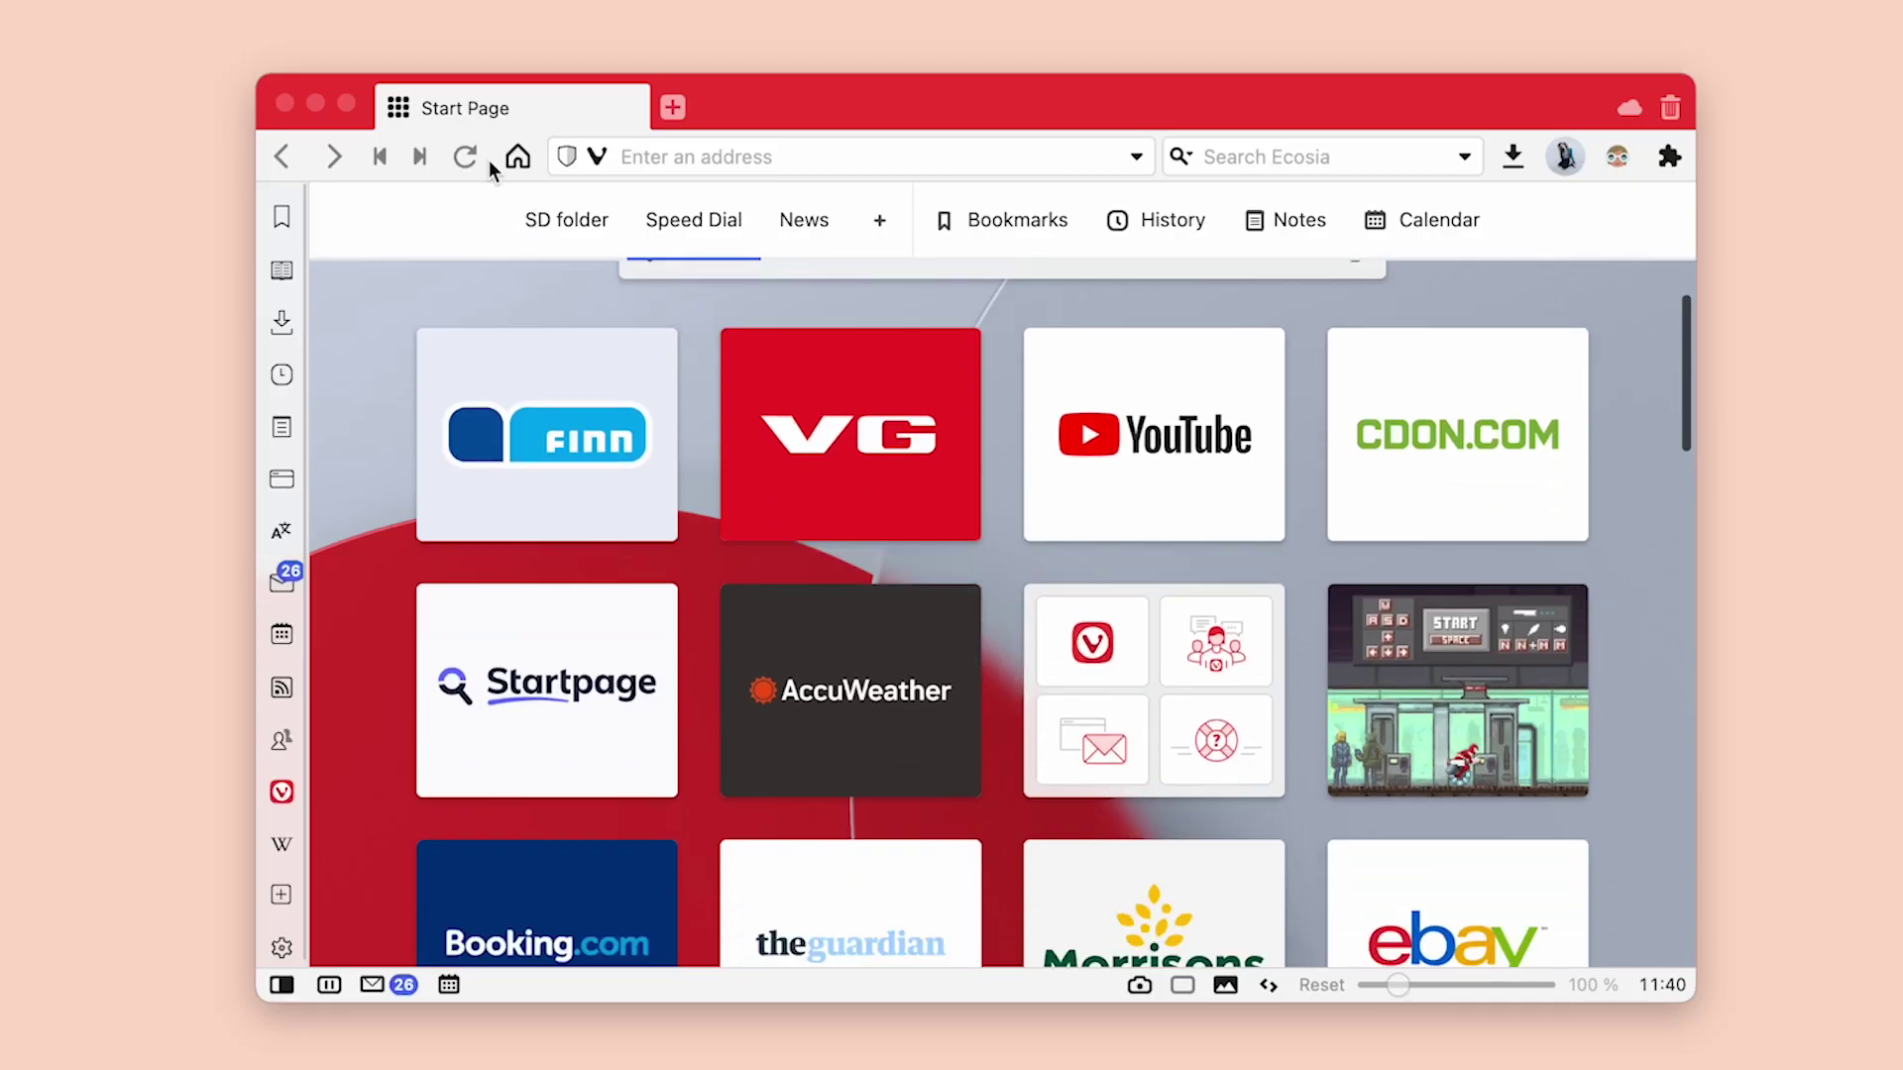
# Open the Toolbar Editor from the toolbar's right-click menu
pyautogui.rightClick(540, 234)
pyautogui.moveTo(632, 267)
pyautogui.click(871, 340)
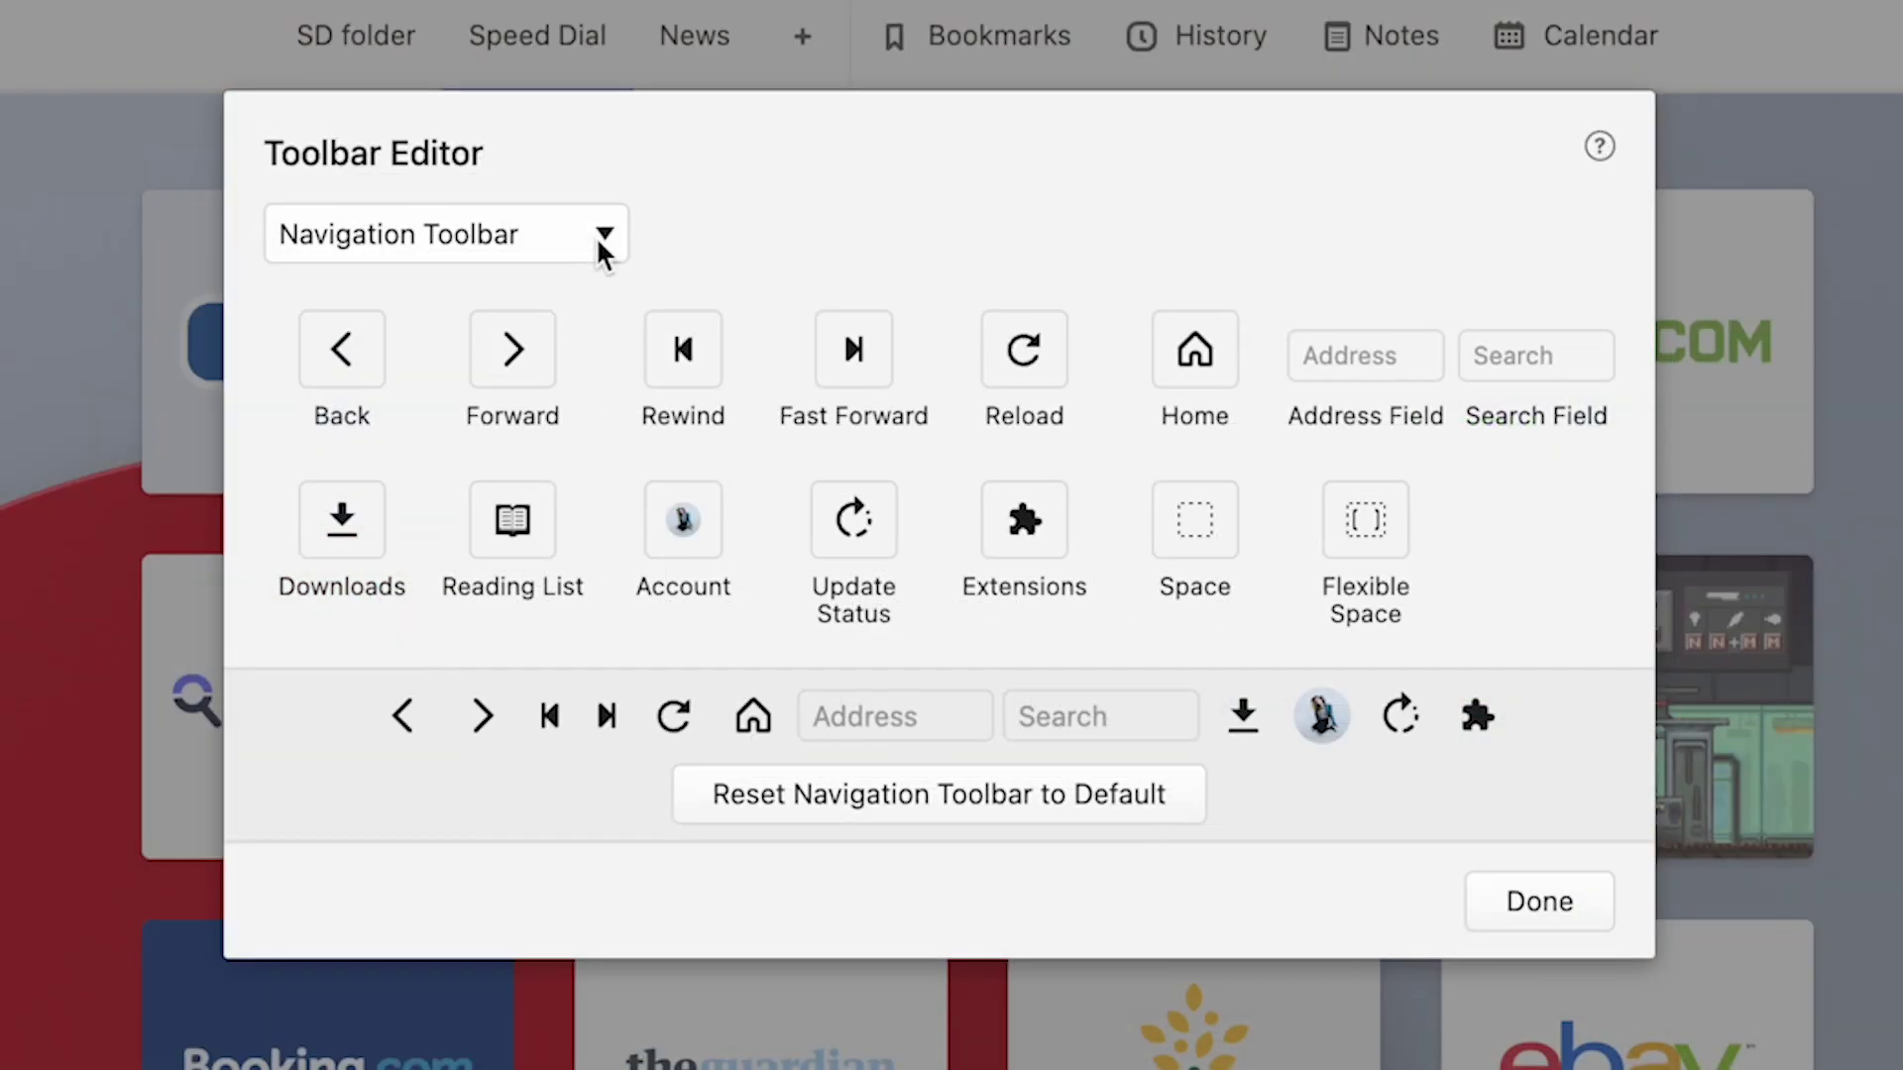
# Browse the available items for the Status, Mail and Mail Composer toolbars
pyautogui.click(599, 235)
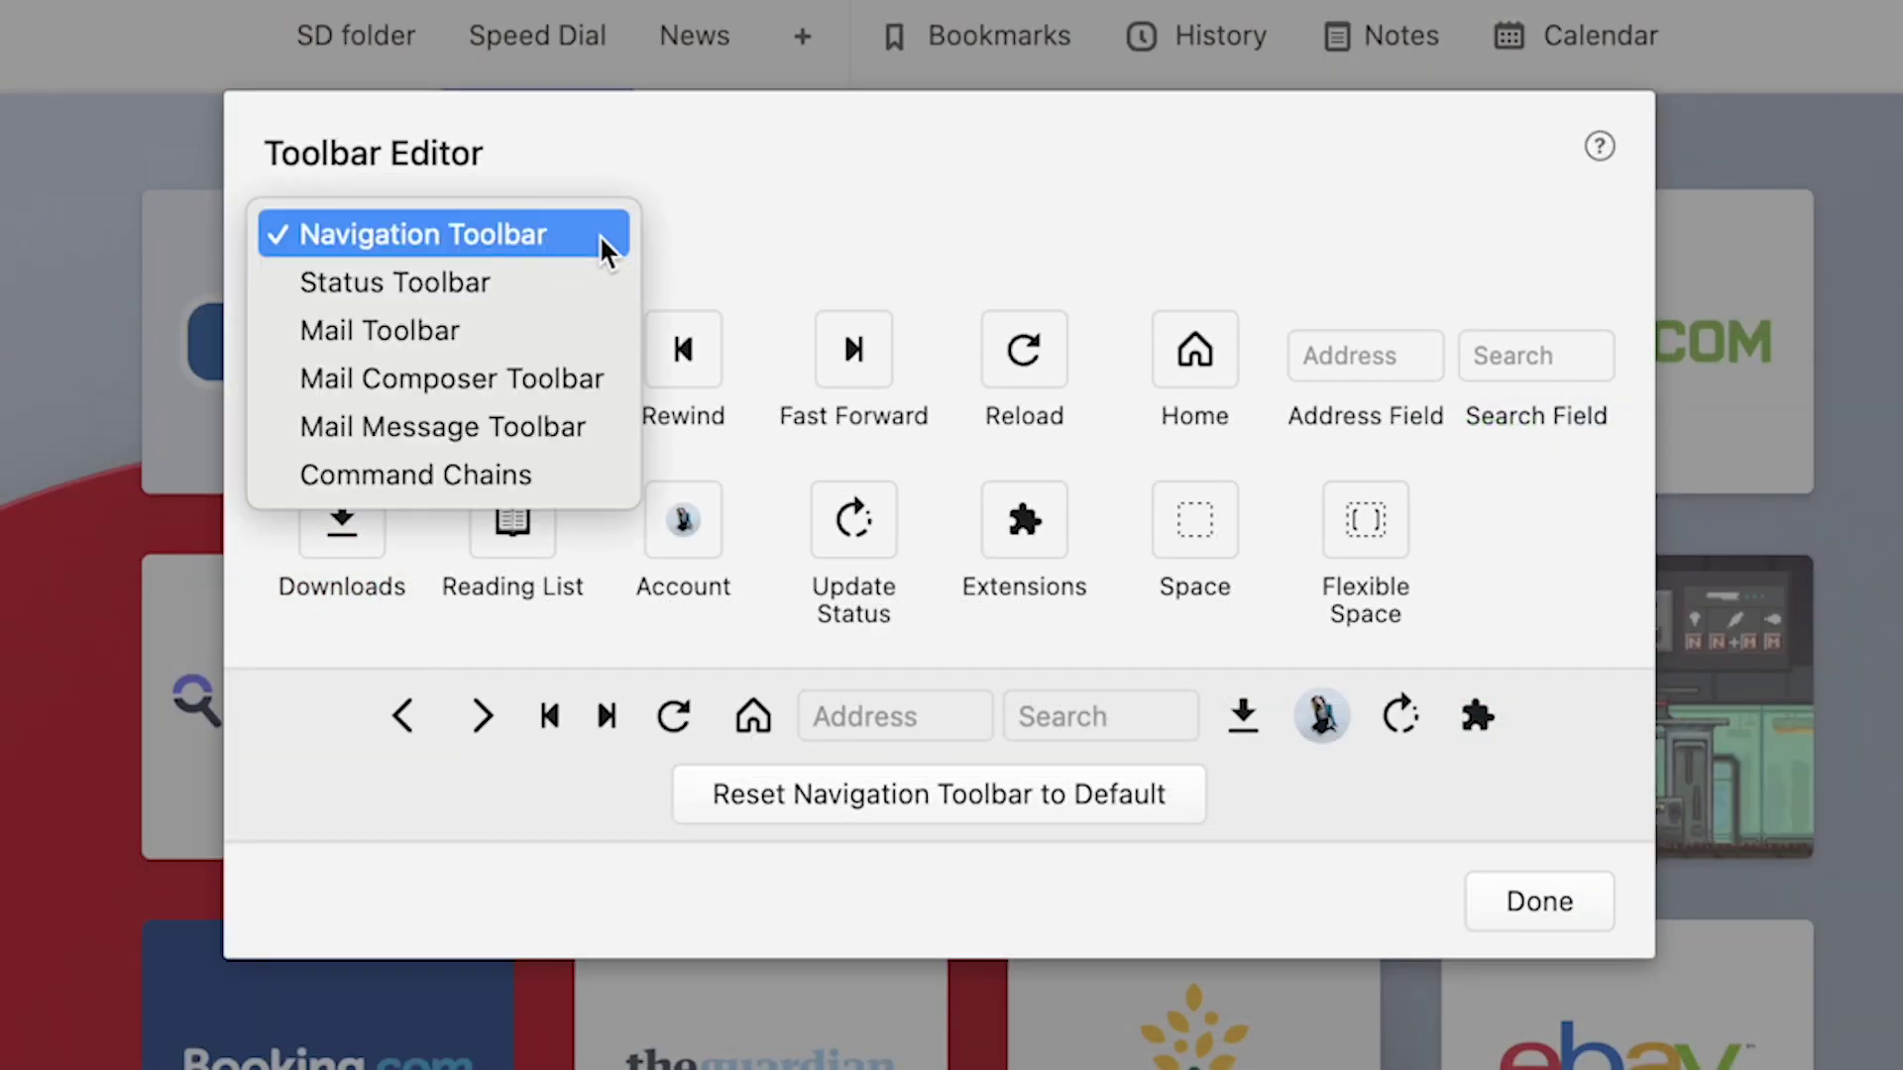
pyautogui.click(586, 268)
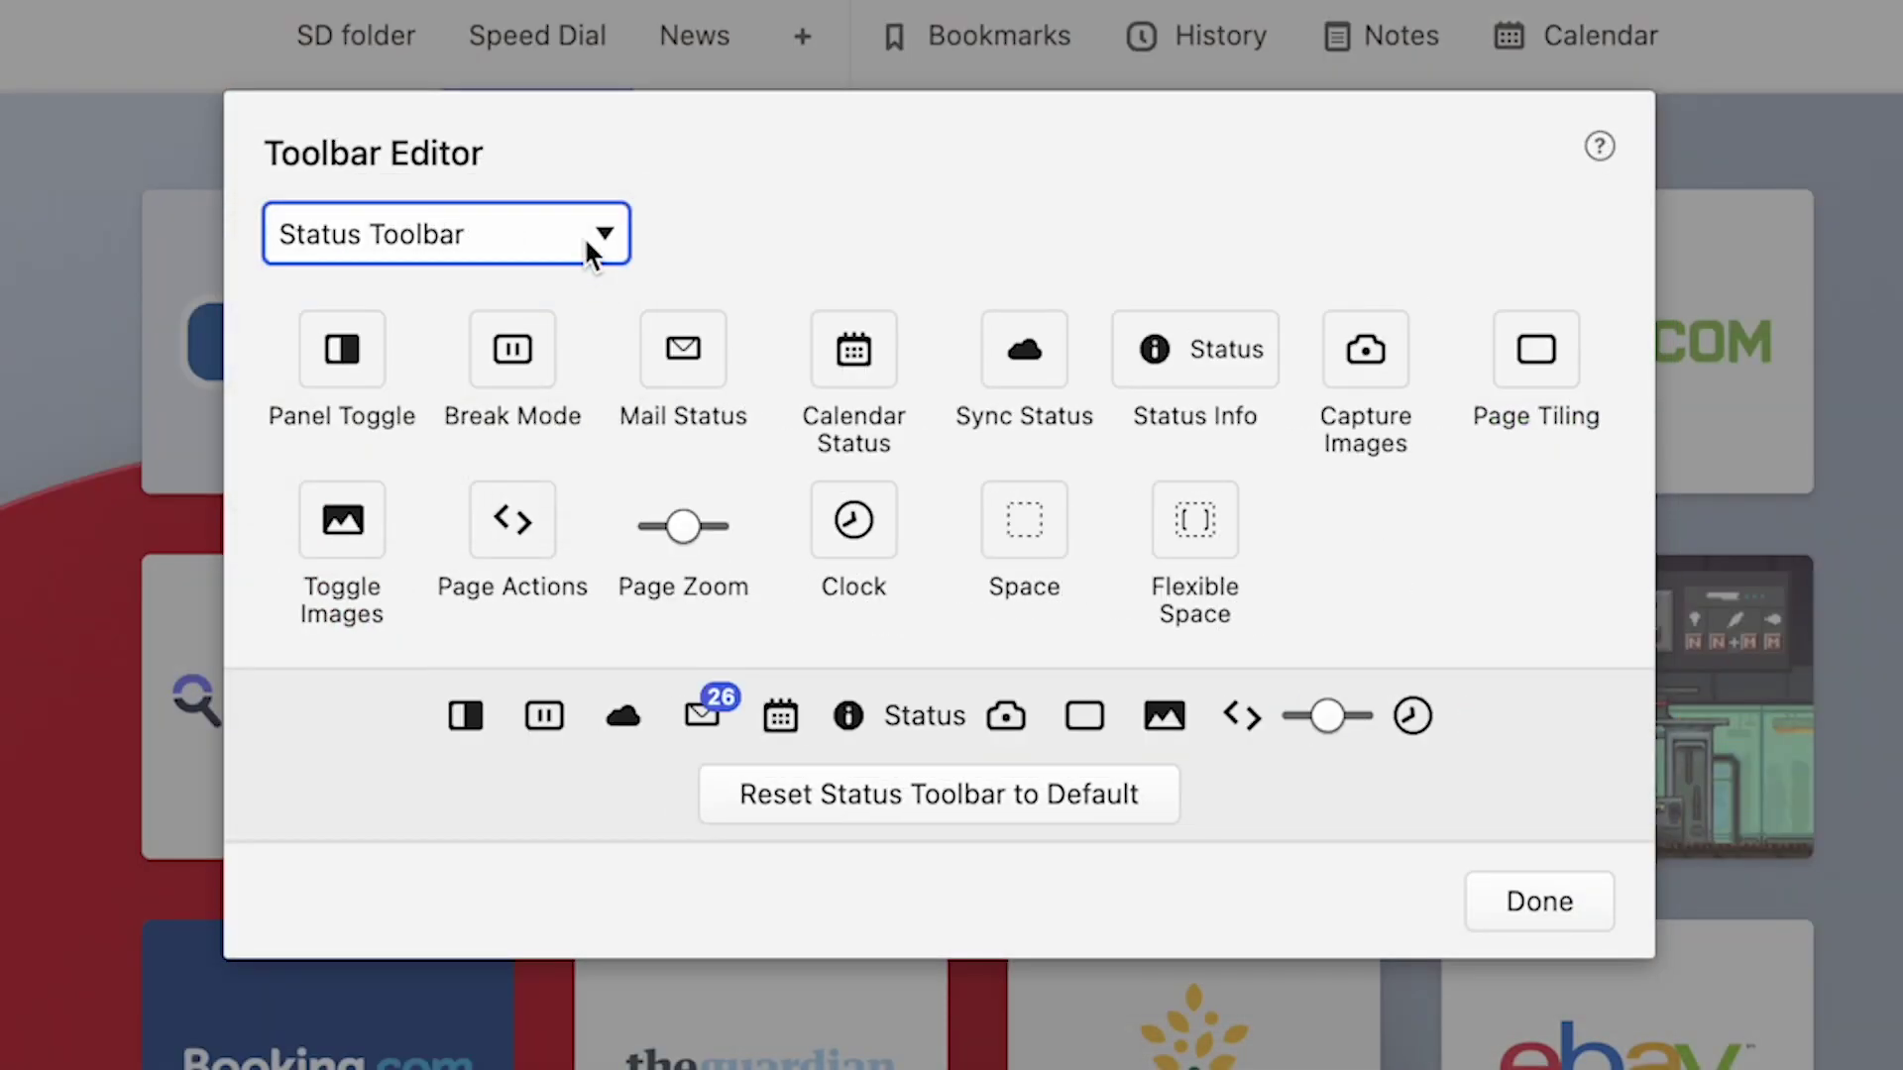
pyautogui.click(585, 260)
pyautogui.click(577, 259)
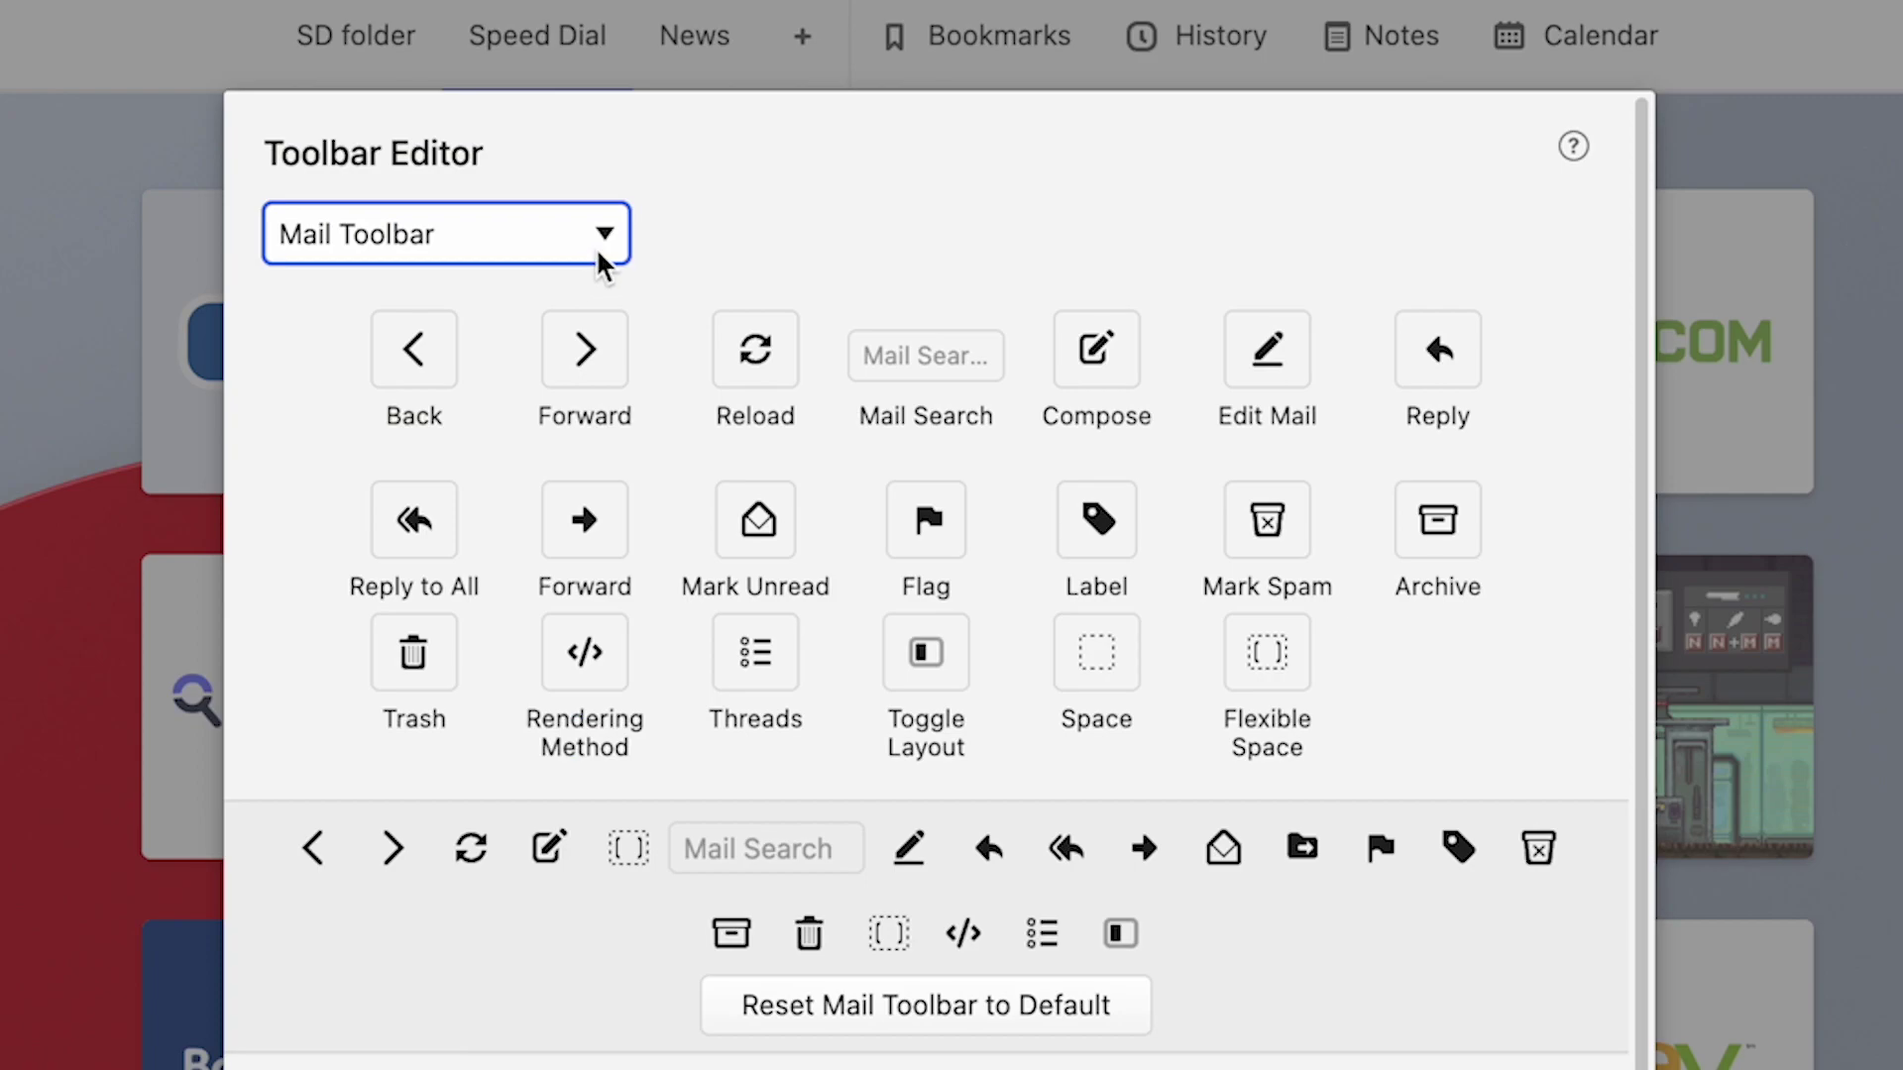
pyautogui.click(582, 259)
pyautogui.click(585, 279)
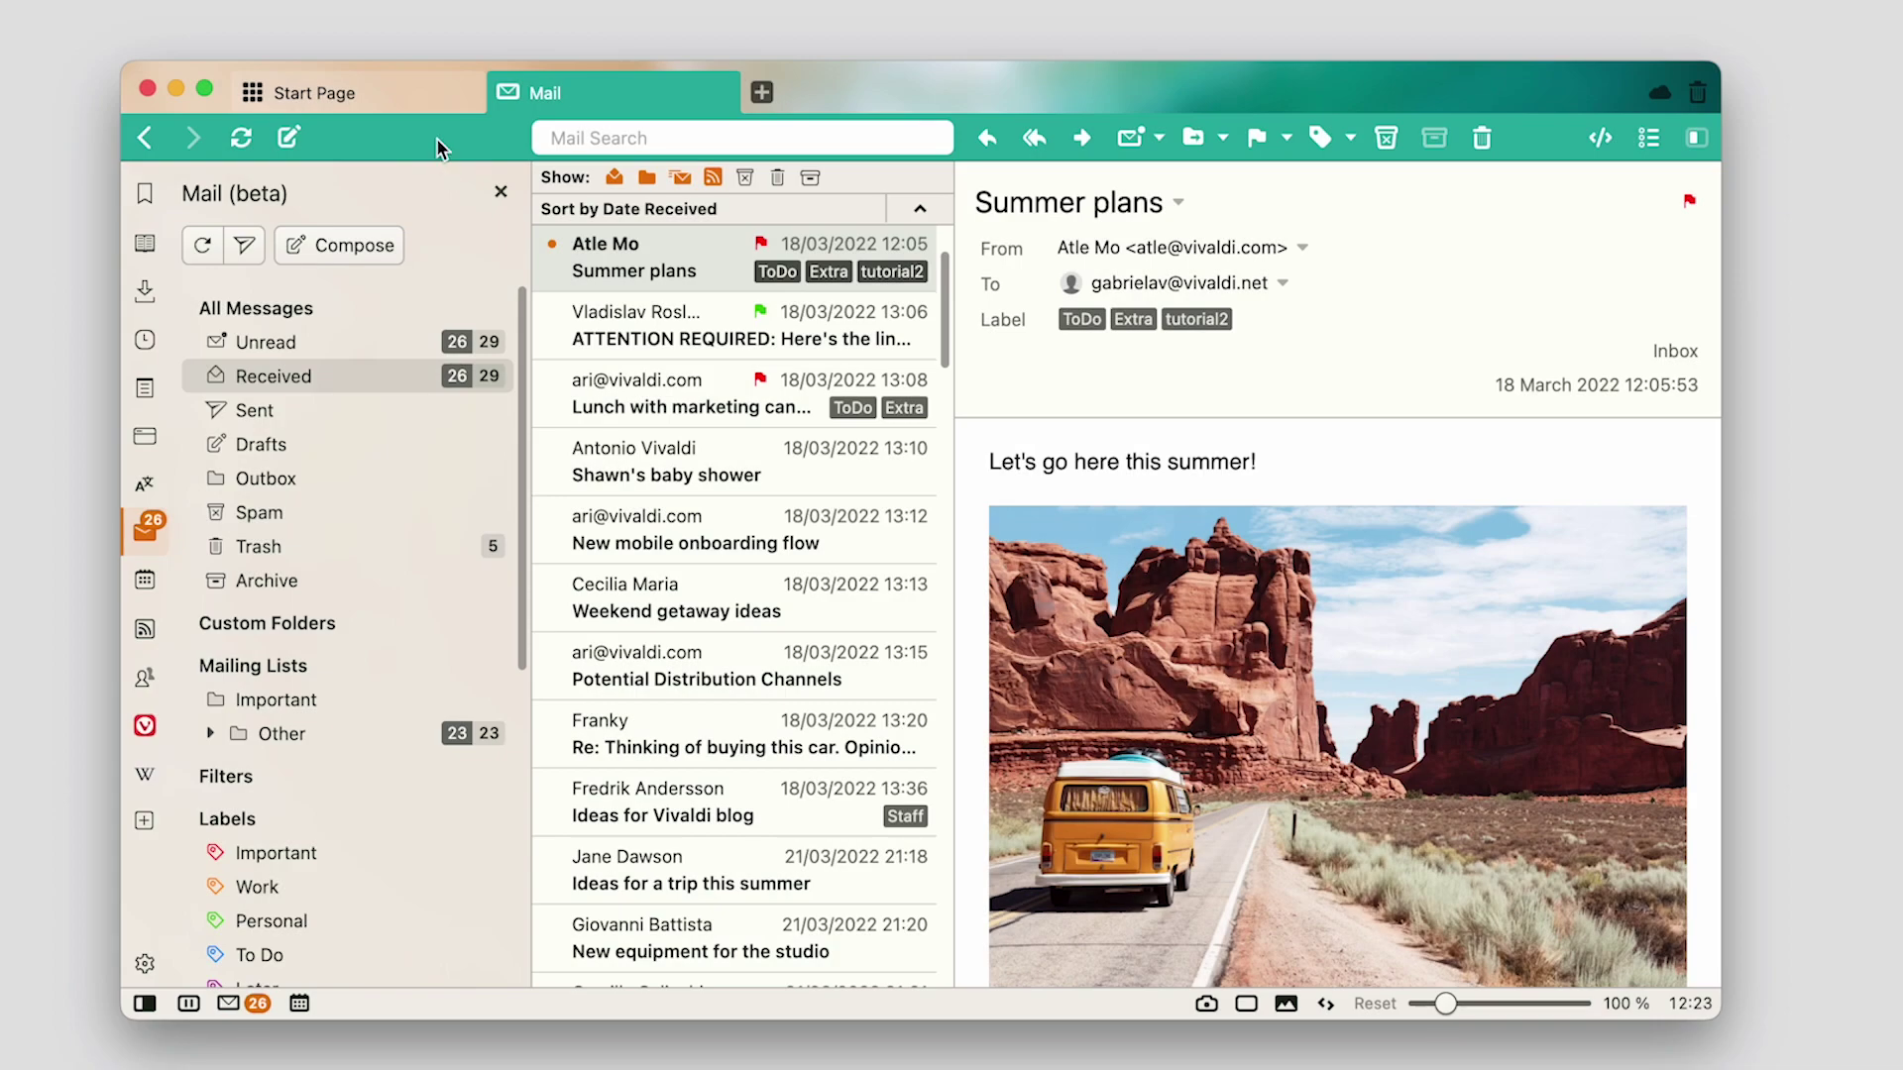
# Add the Navigation Toolbar's Search Field to the mail toolbar
pyautogui.rightClick(438, 139)
pyautogui.moveTo(464, 155)
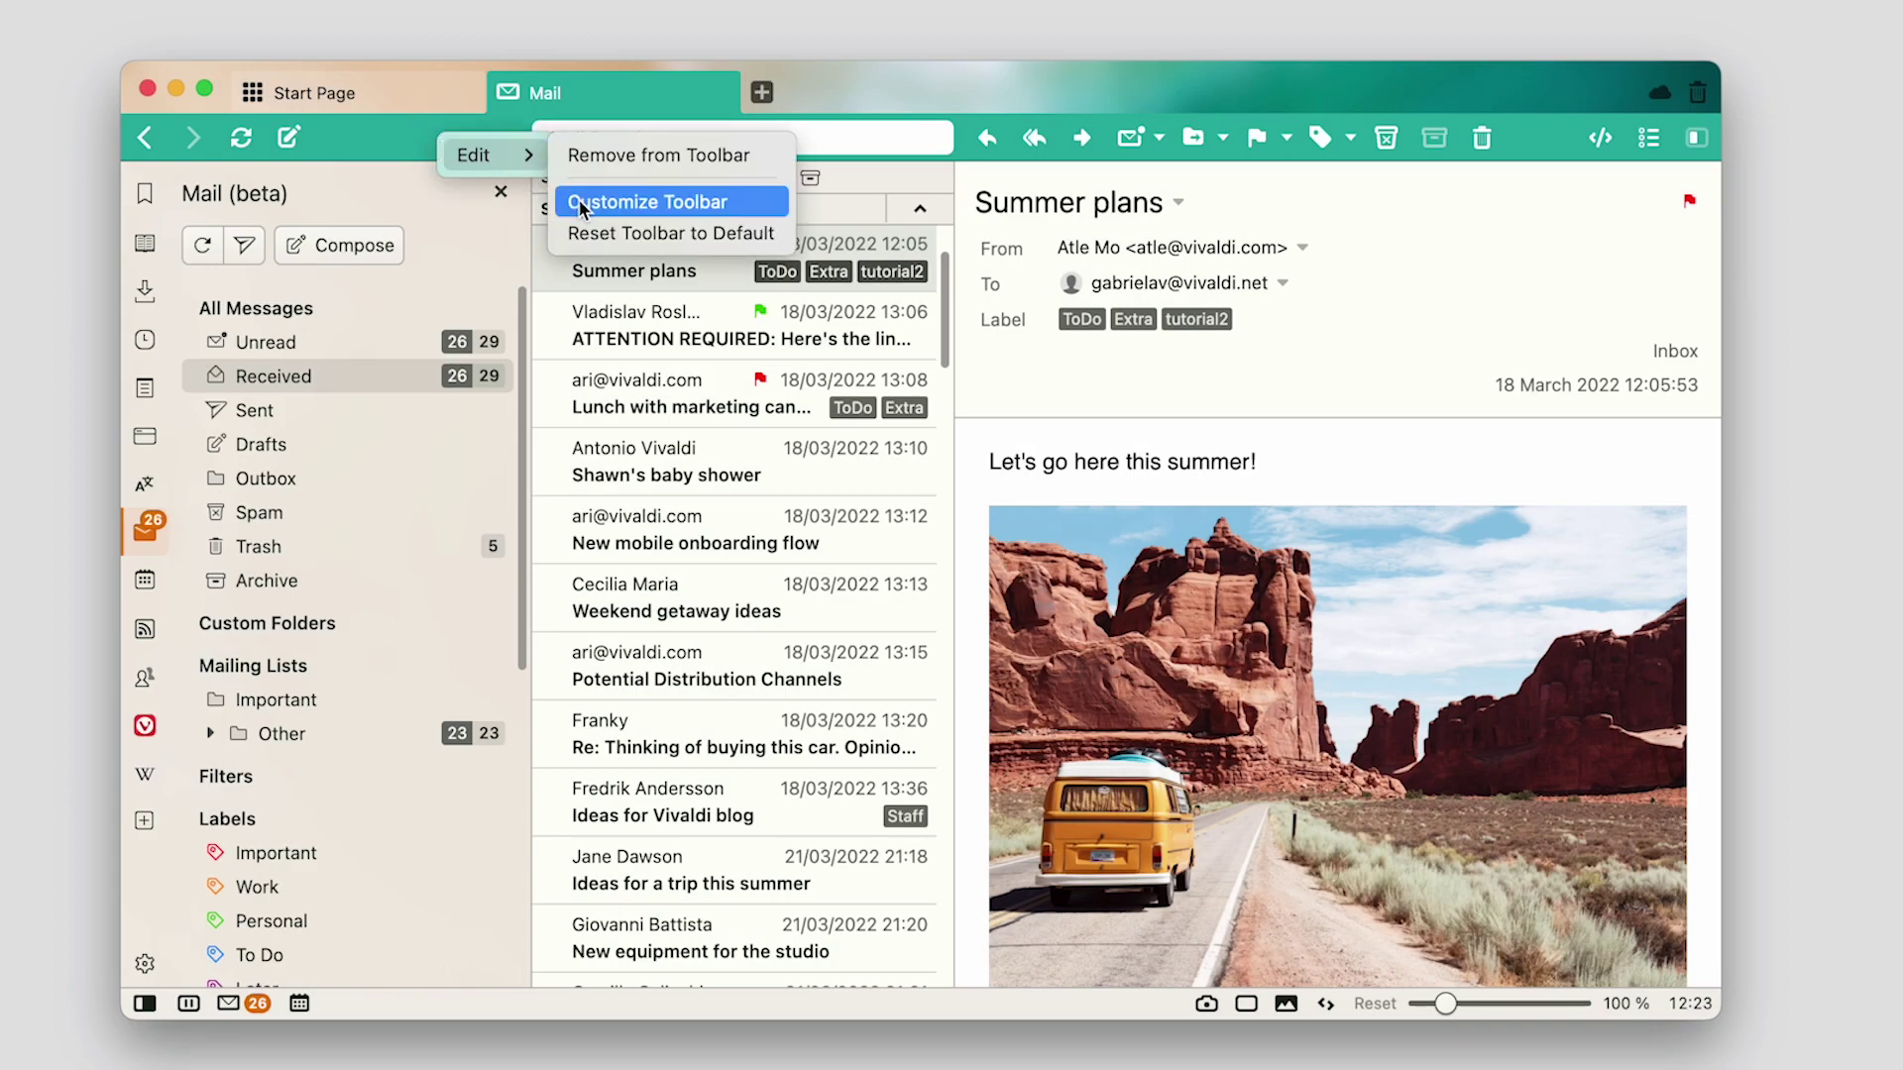
pyautogui.click(646, 201)
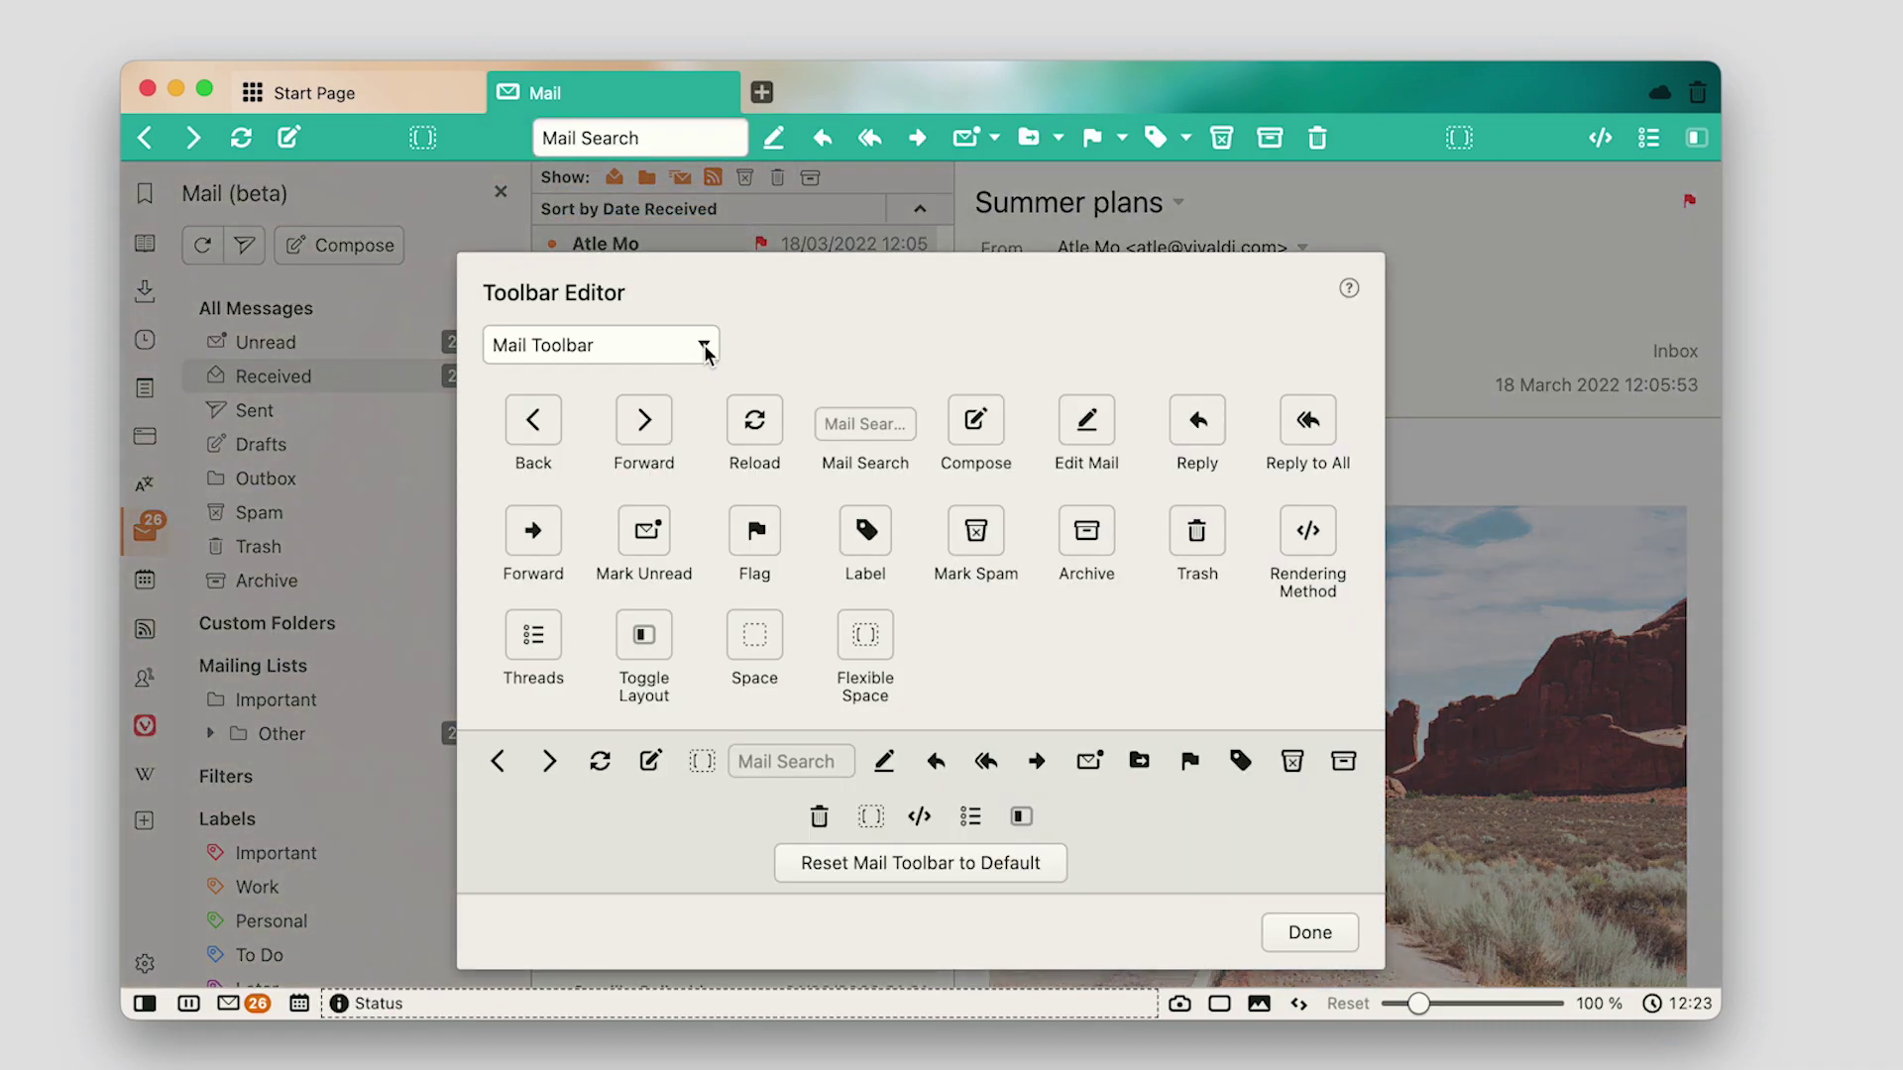
pyautogui.click(703, 343)
pyautogui.click(696, 284)
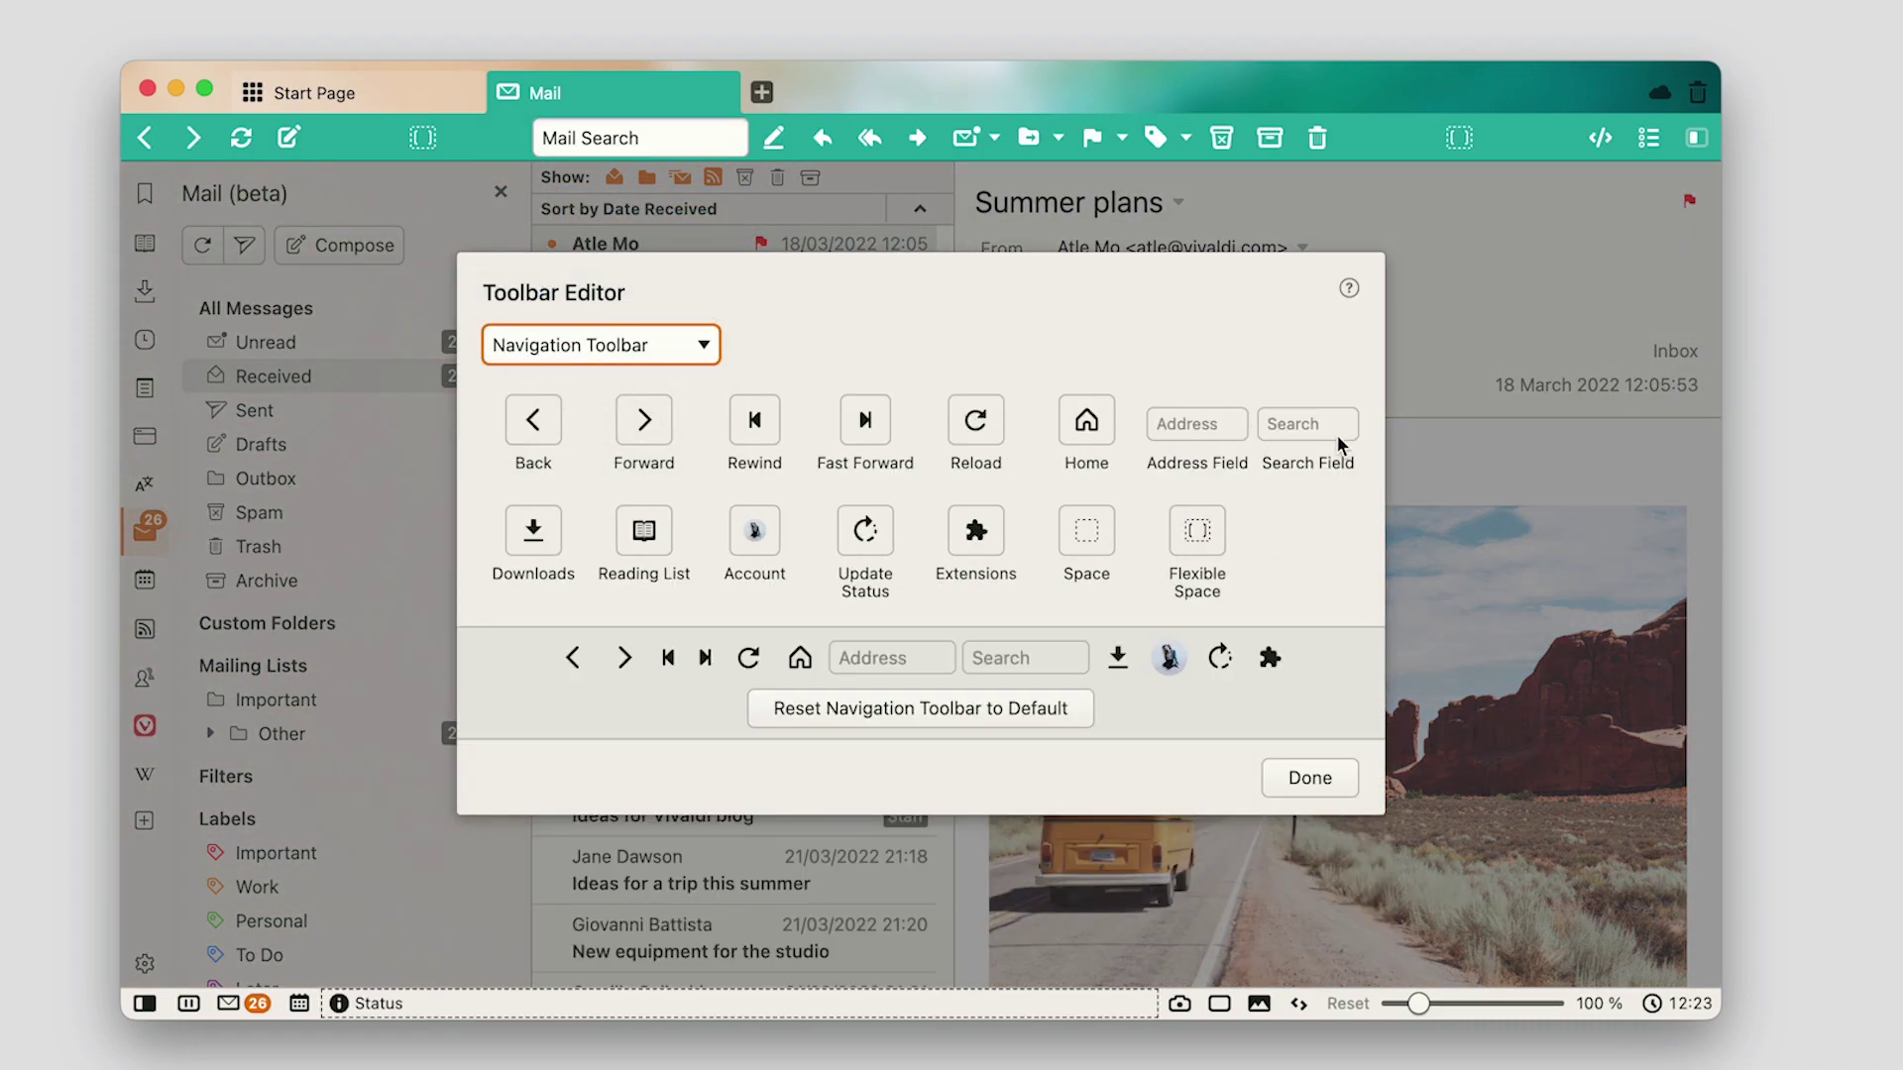
pyautogui.moveTo(1308, 426); pyautogui.dragTo(515, 149)
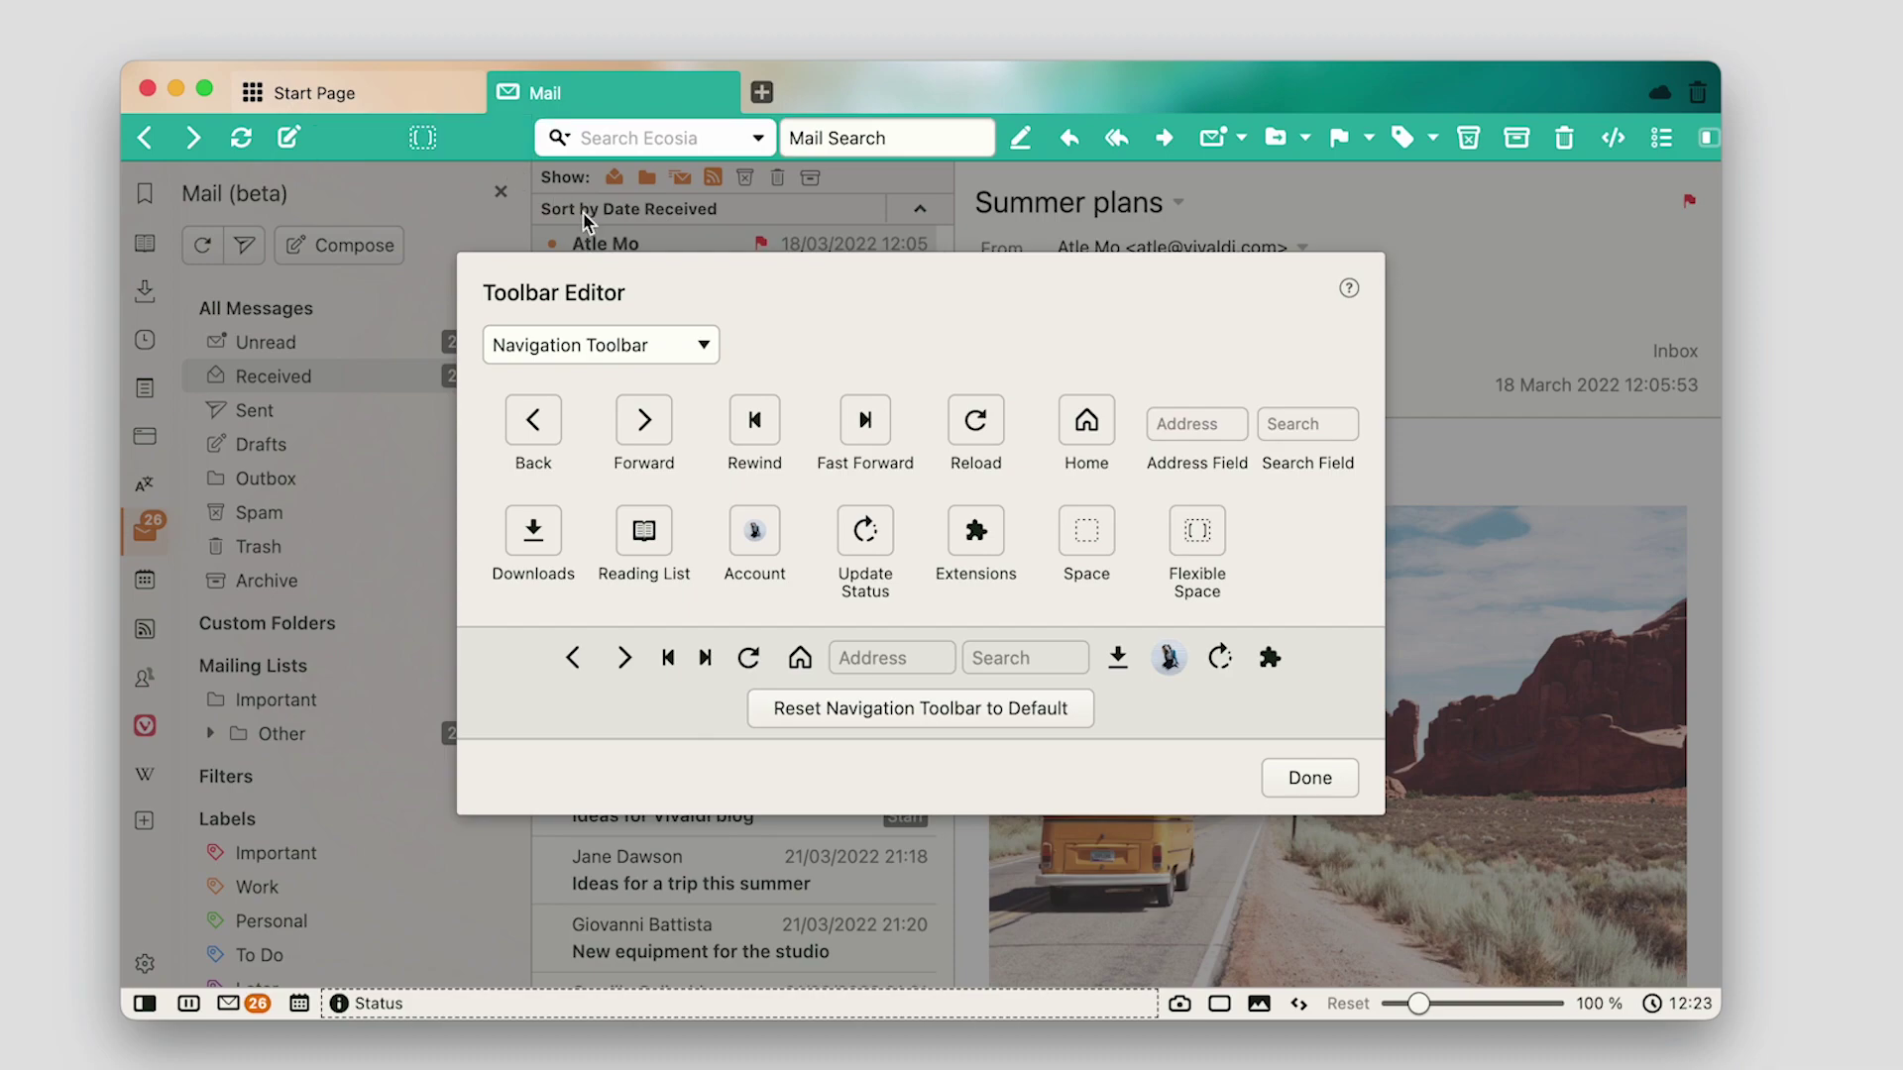
pyautogui.click(1299, 775)
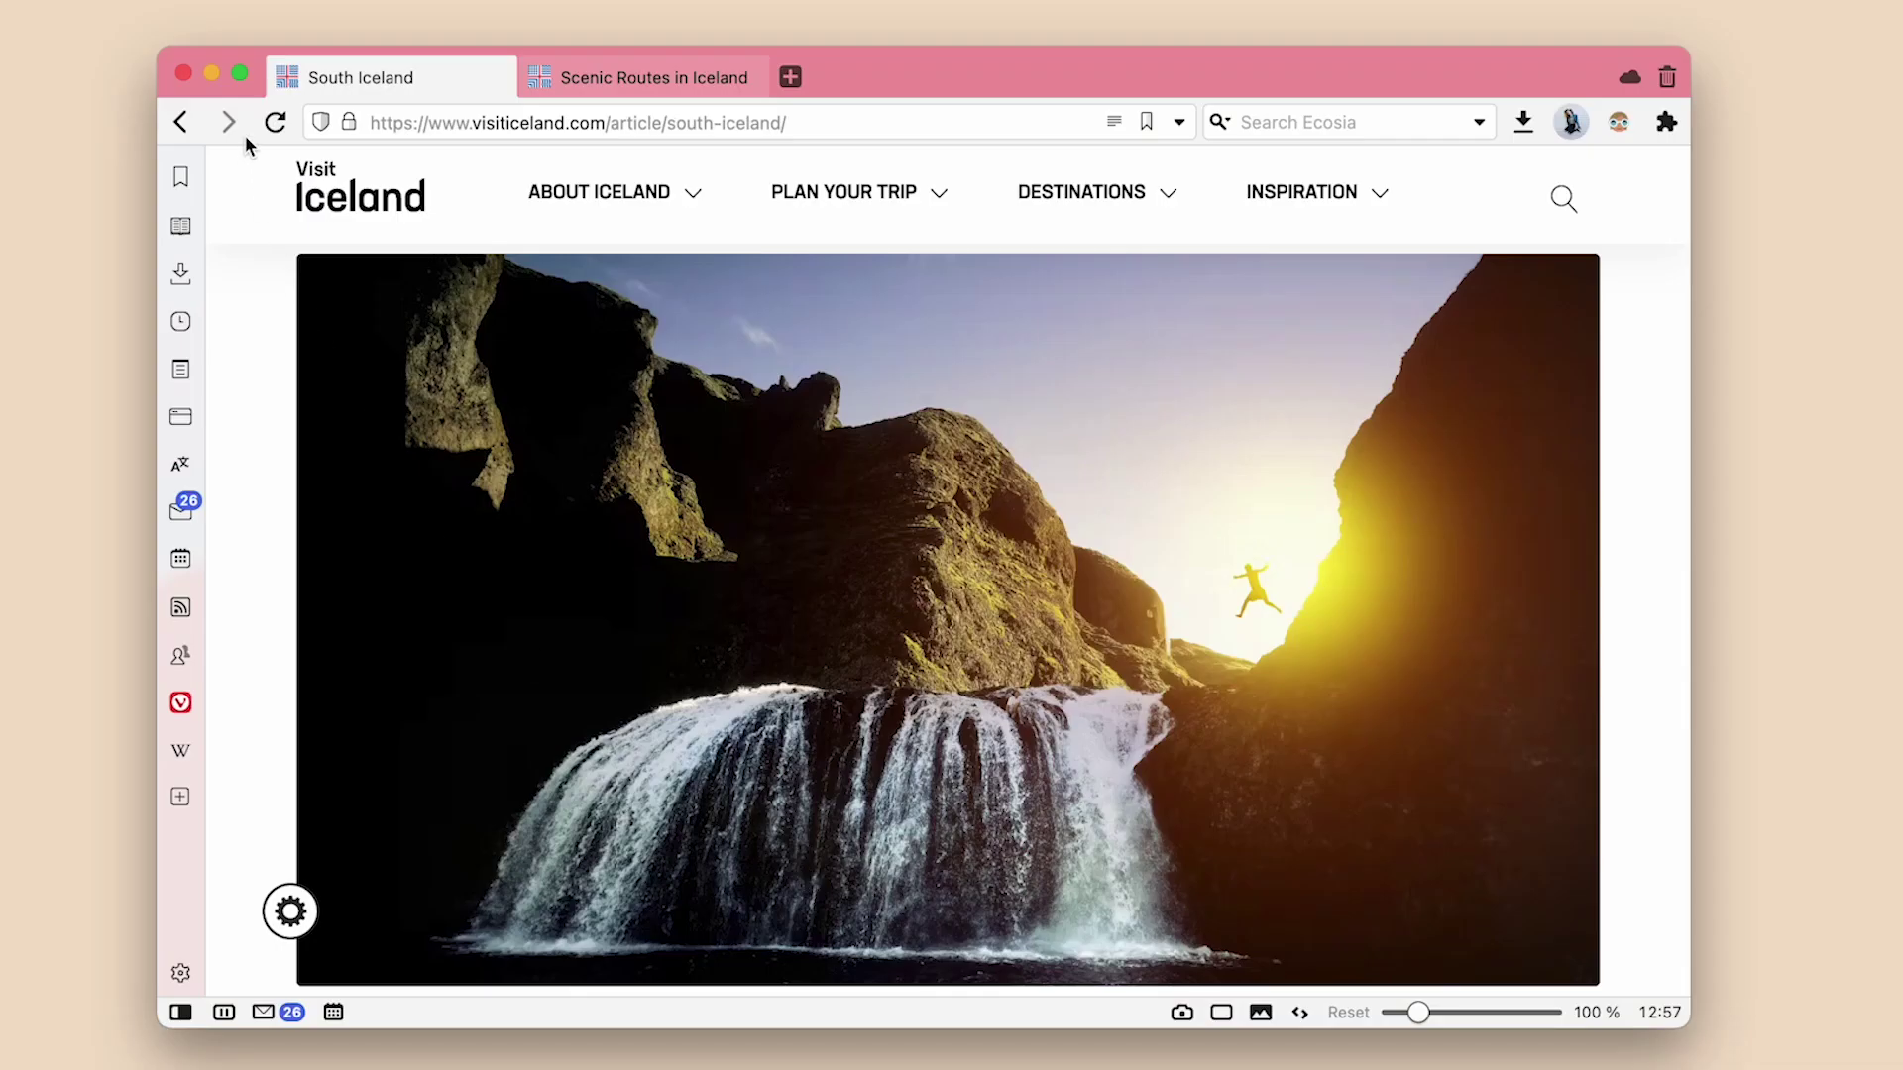
# Place the Mail Toolbar's Compose button beside Reload on the browser toolbar
pyautogui.rightClick(248, 137)
pyautogui.moveTo(301, 146)
pyautogui.click(396, 198)
pyautogui.click(705, 331)
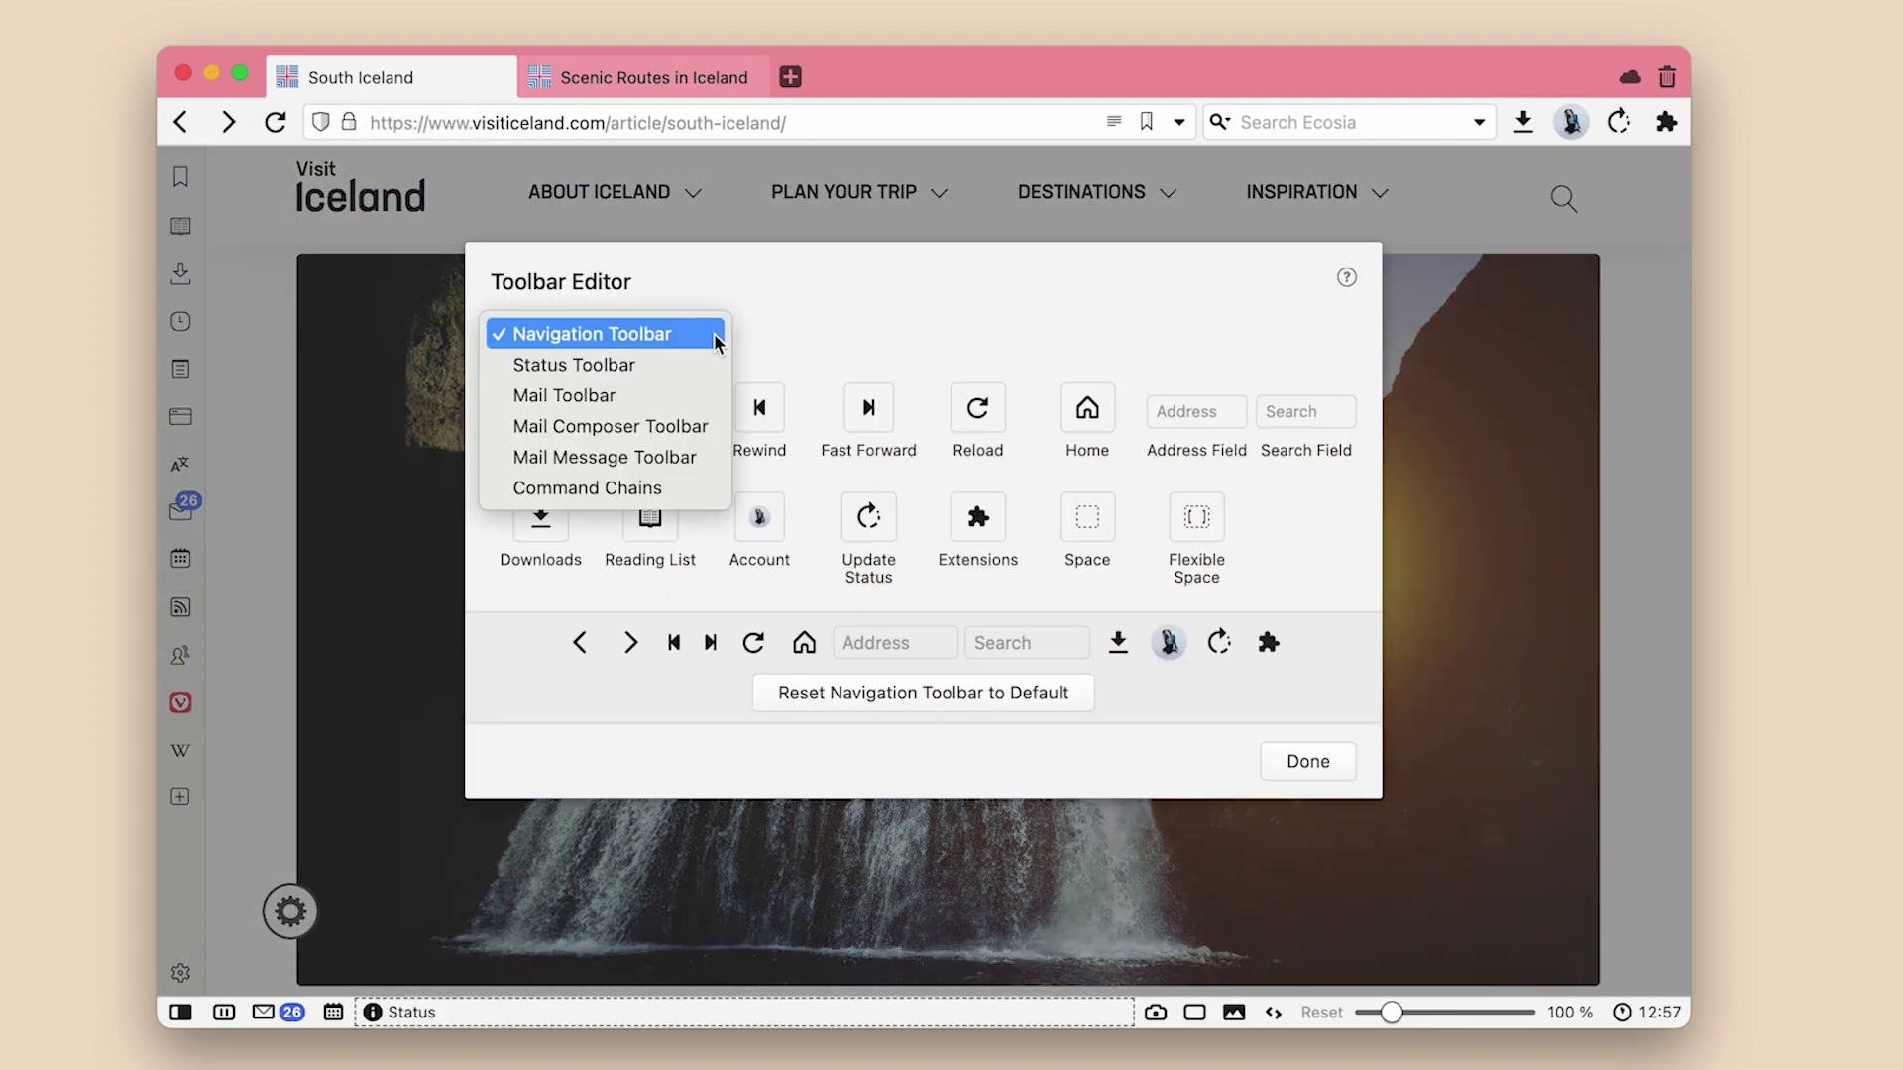
pyautogui.click(699, 398)
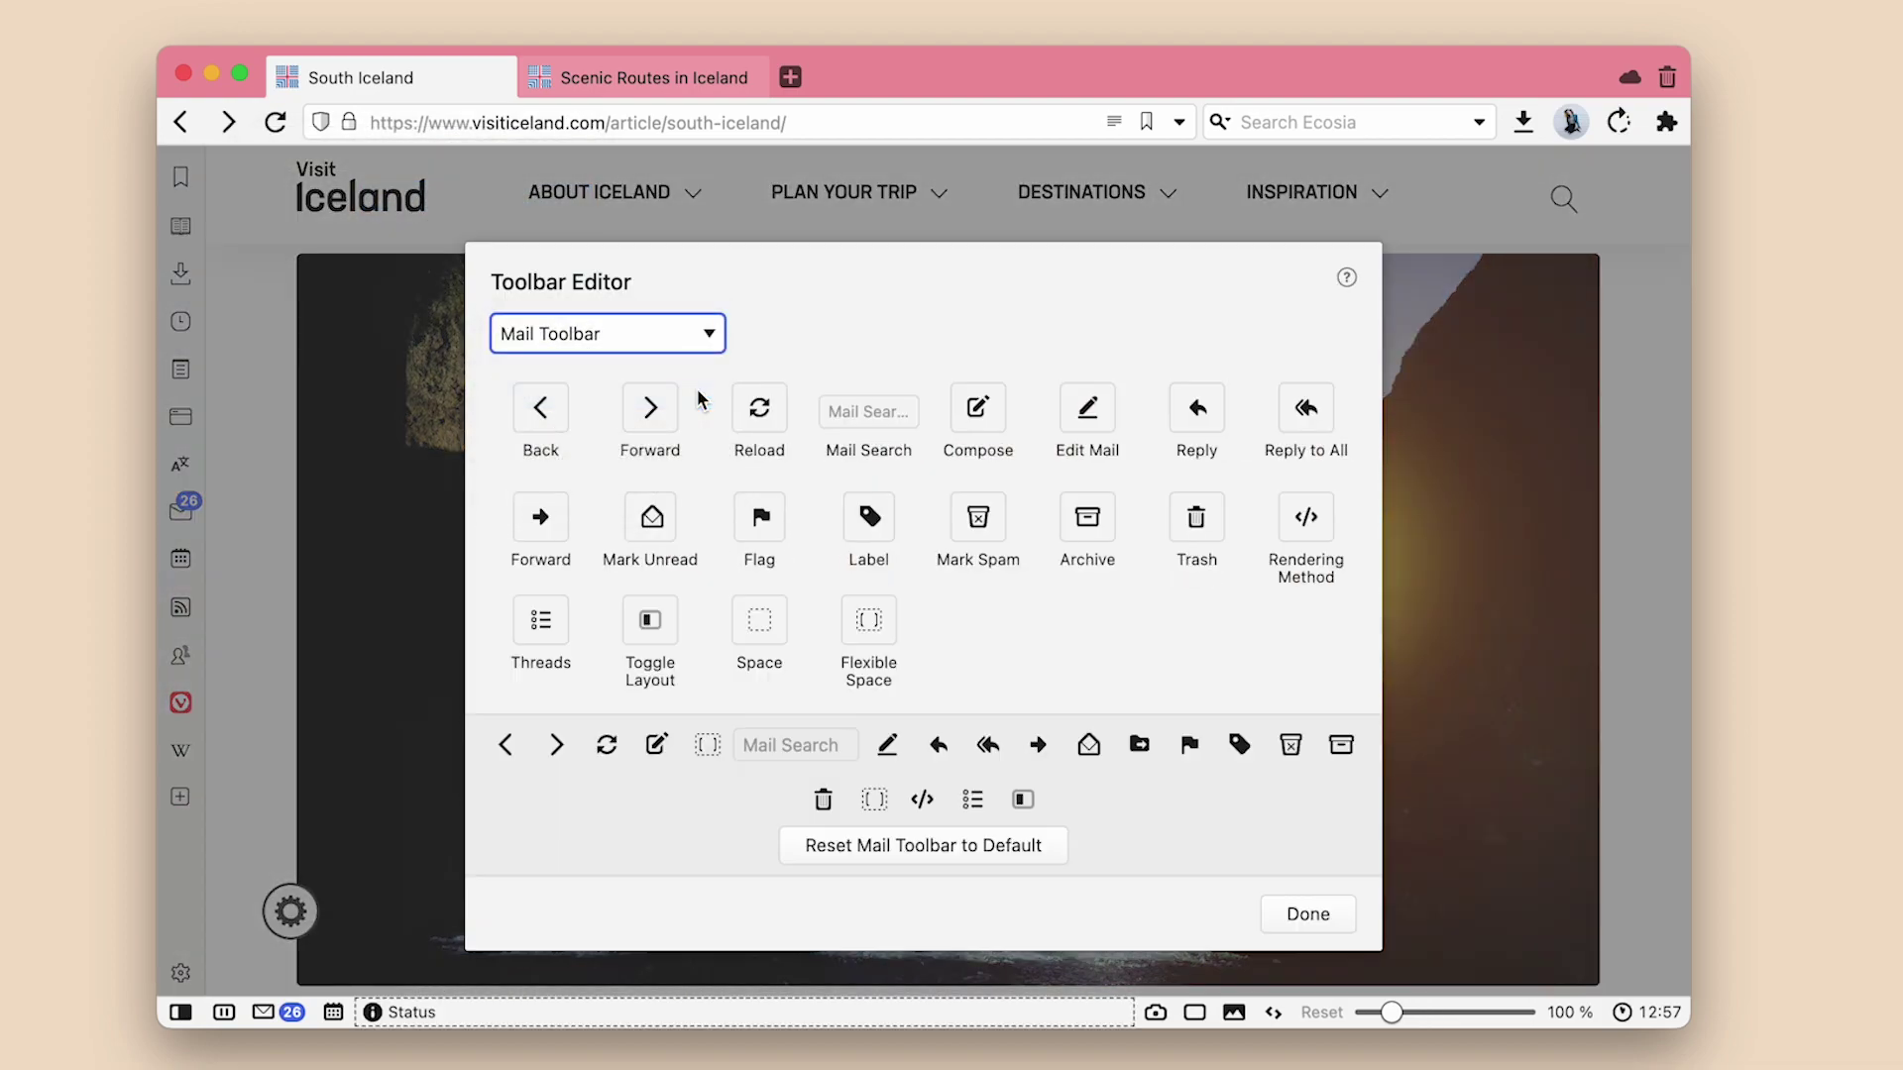
pyautogui.moveTo(977, 407); pyautogui.dragTo(289, 126)
pyautogui.click(1304, 913)
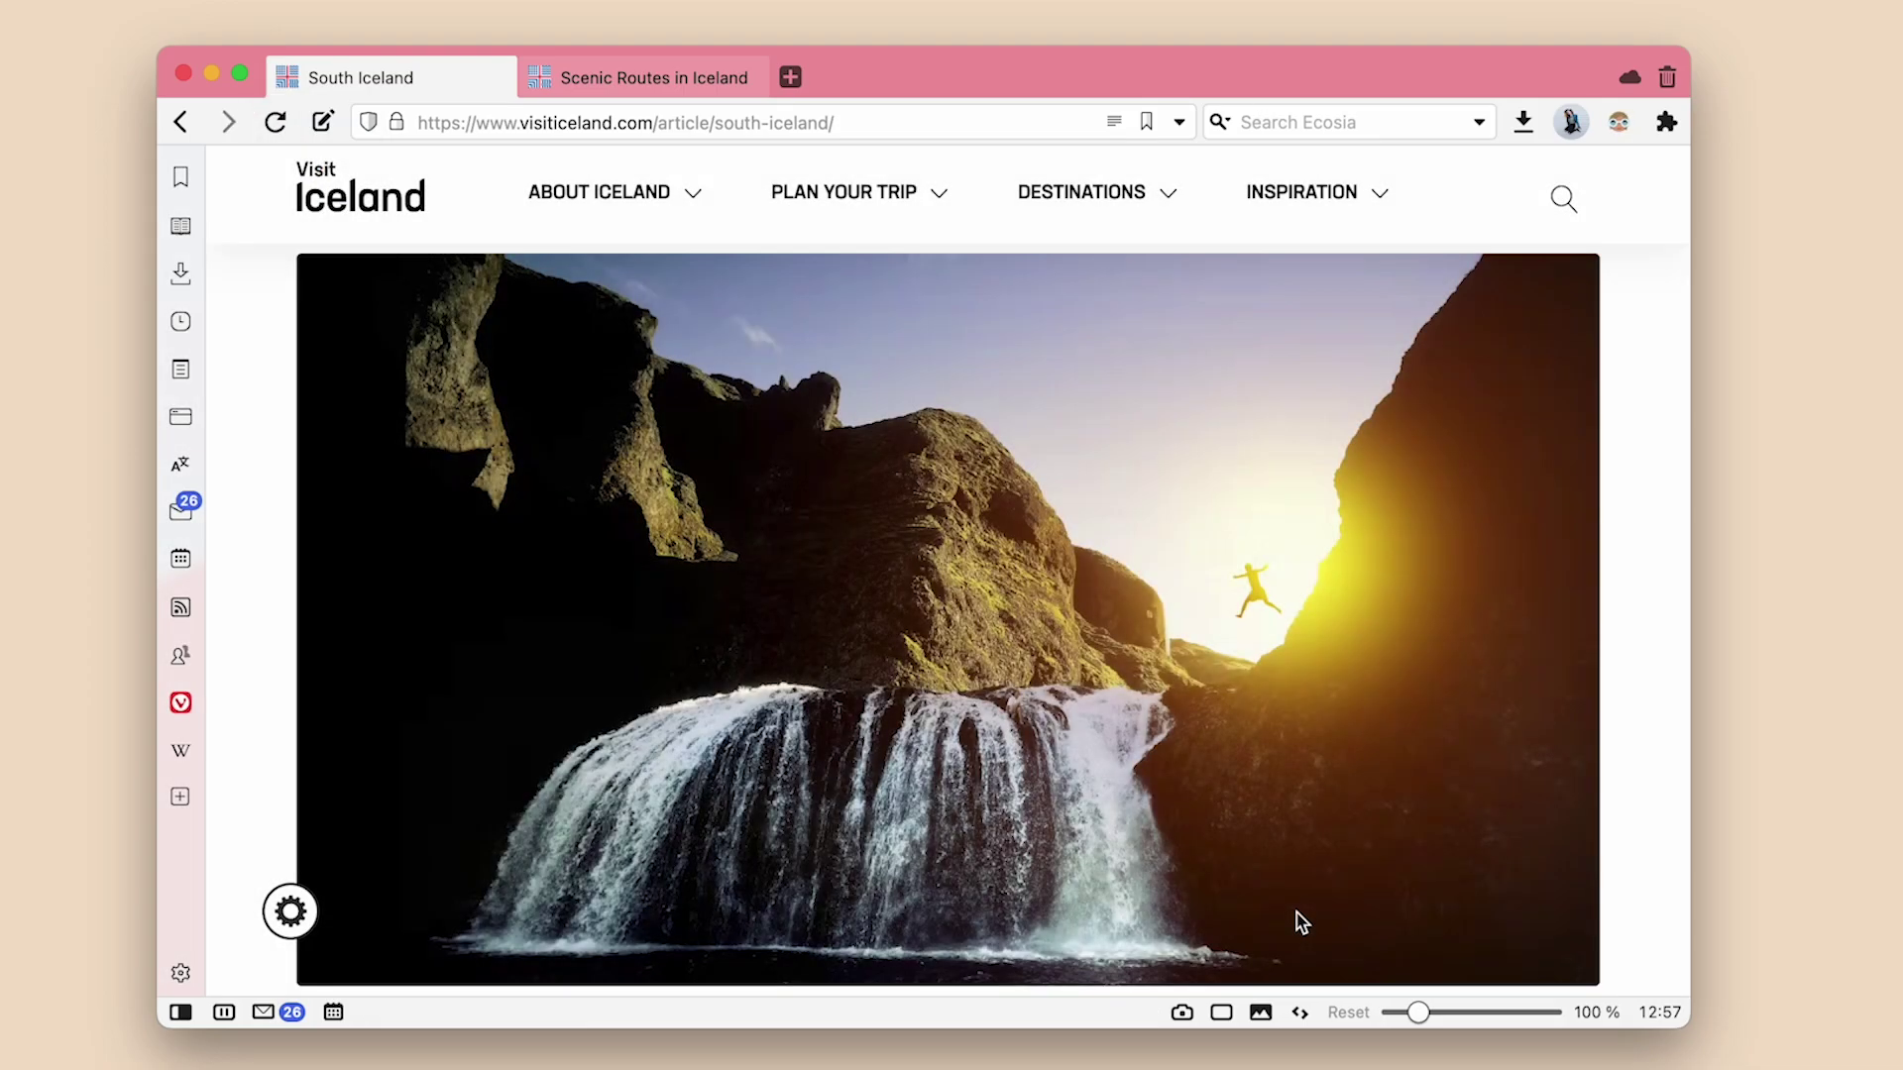
pyautogui.click(681, 91)
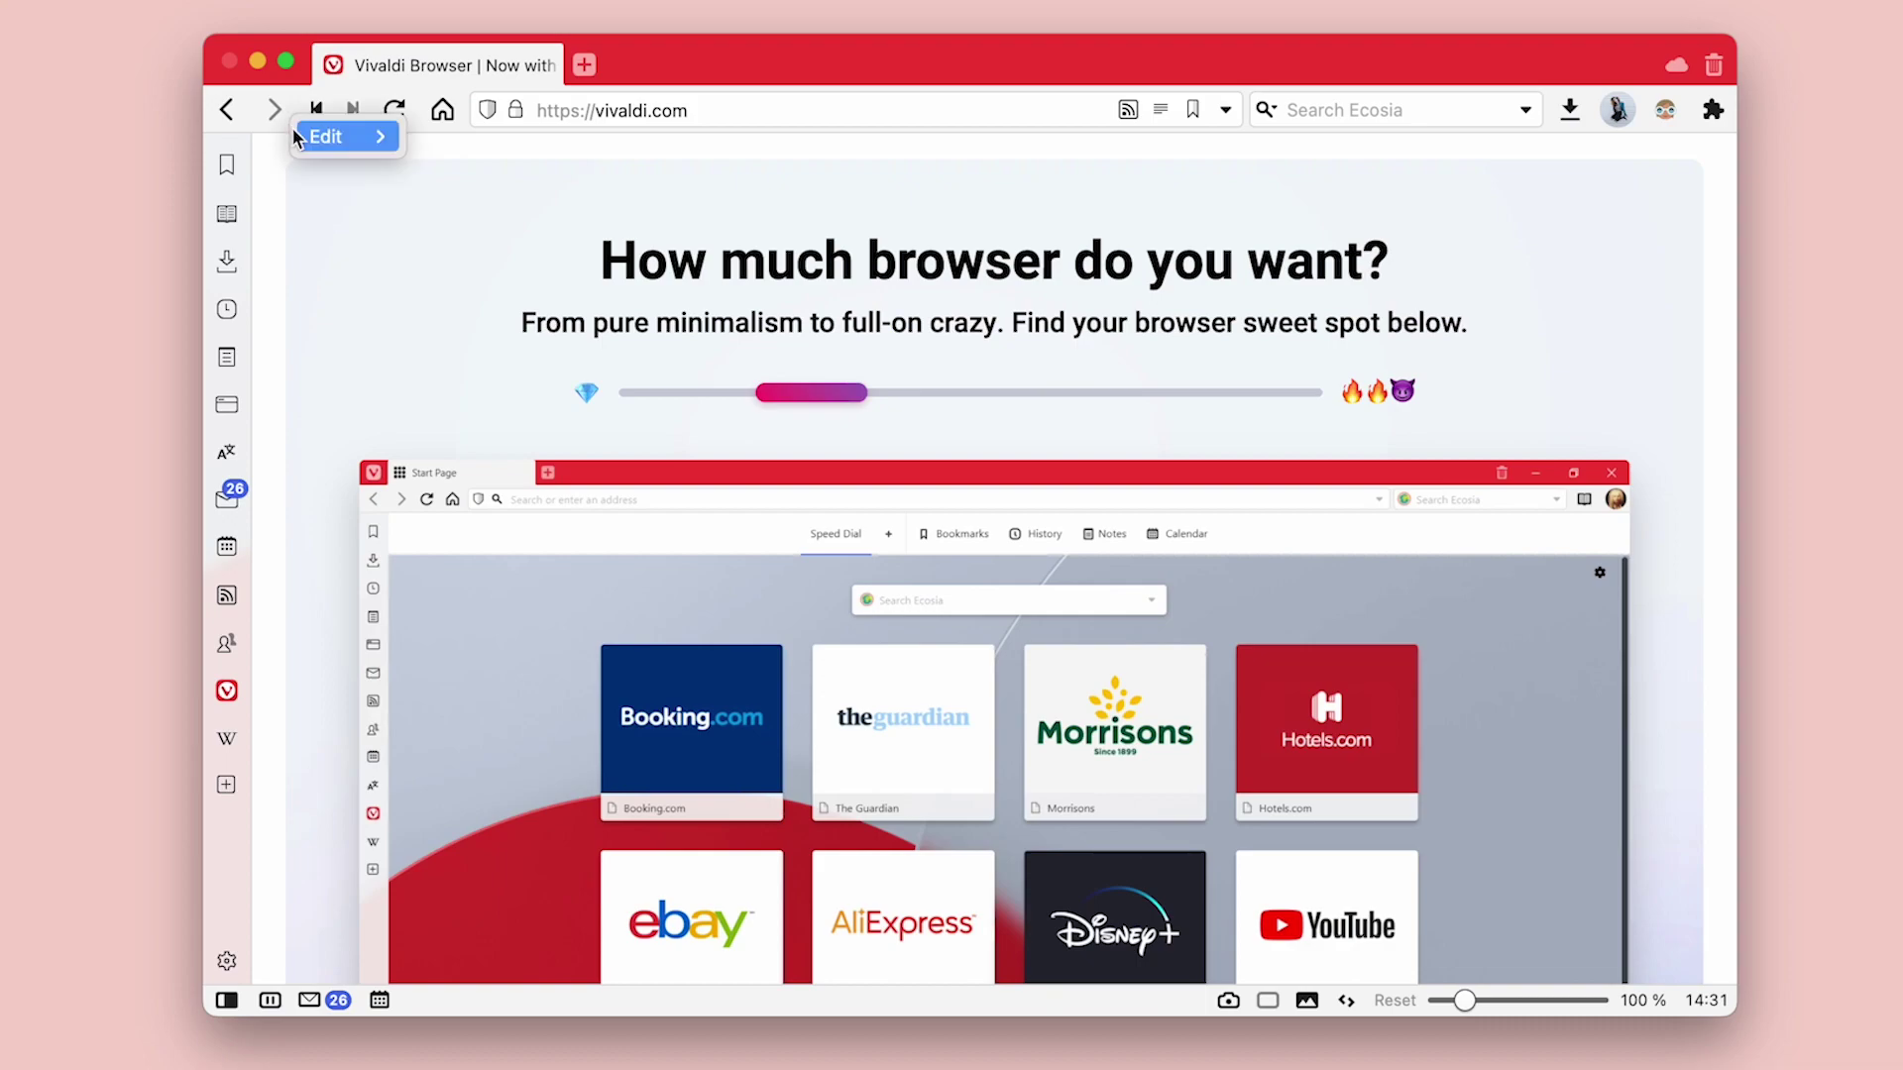
# Reopen the Toolbar Editor on the Navigation Toolbar, using the View menu route
pyautogui.moveTo(298, 140)
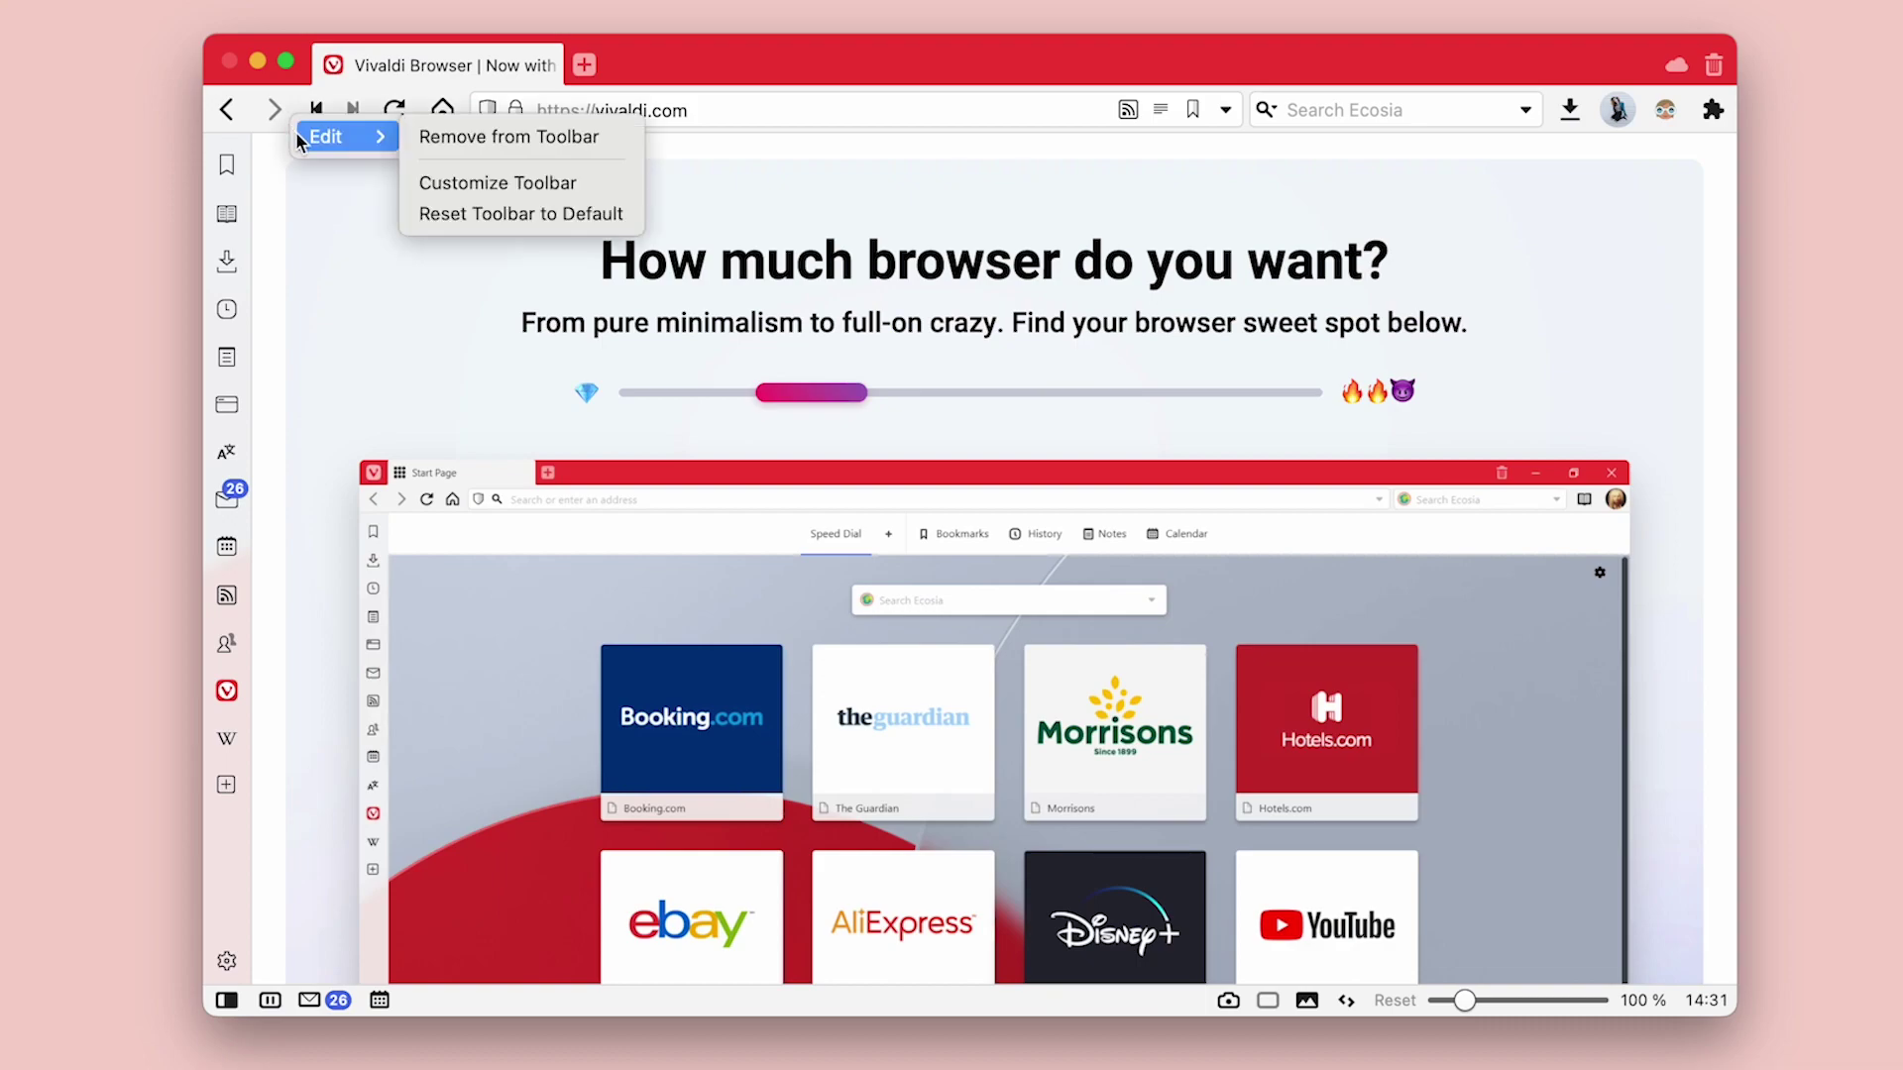
pyautogui.click(438, 185)
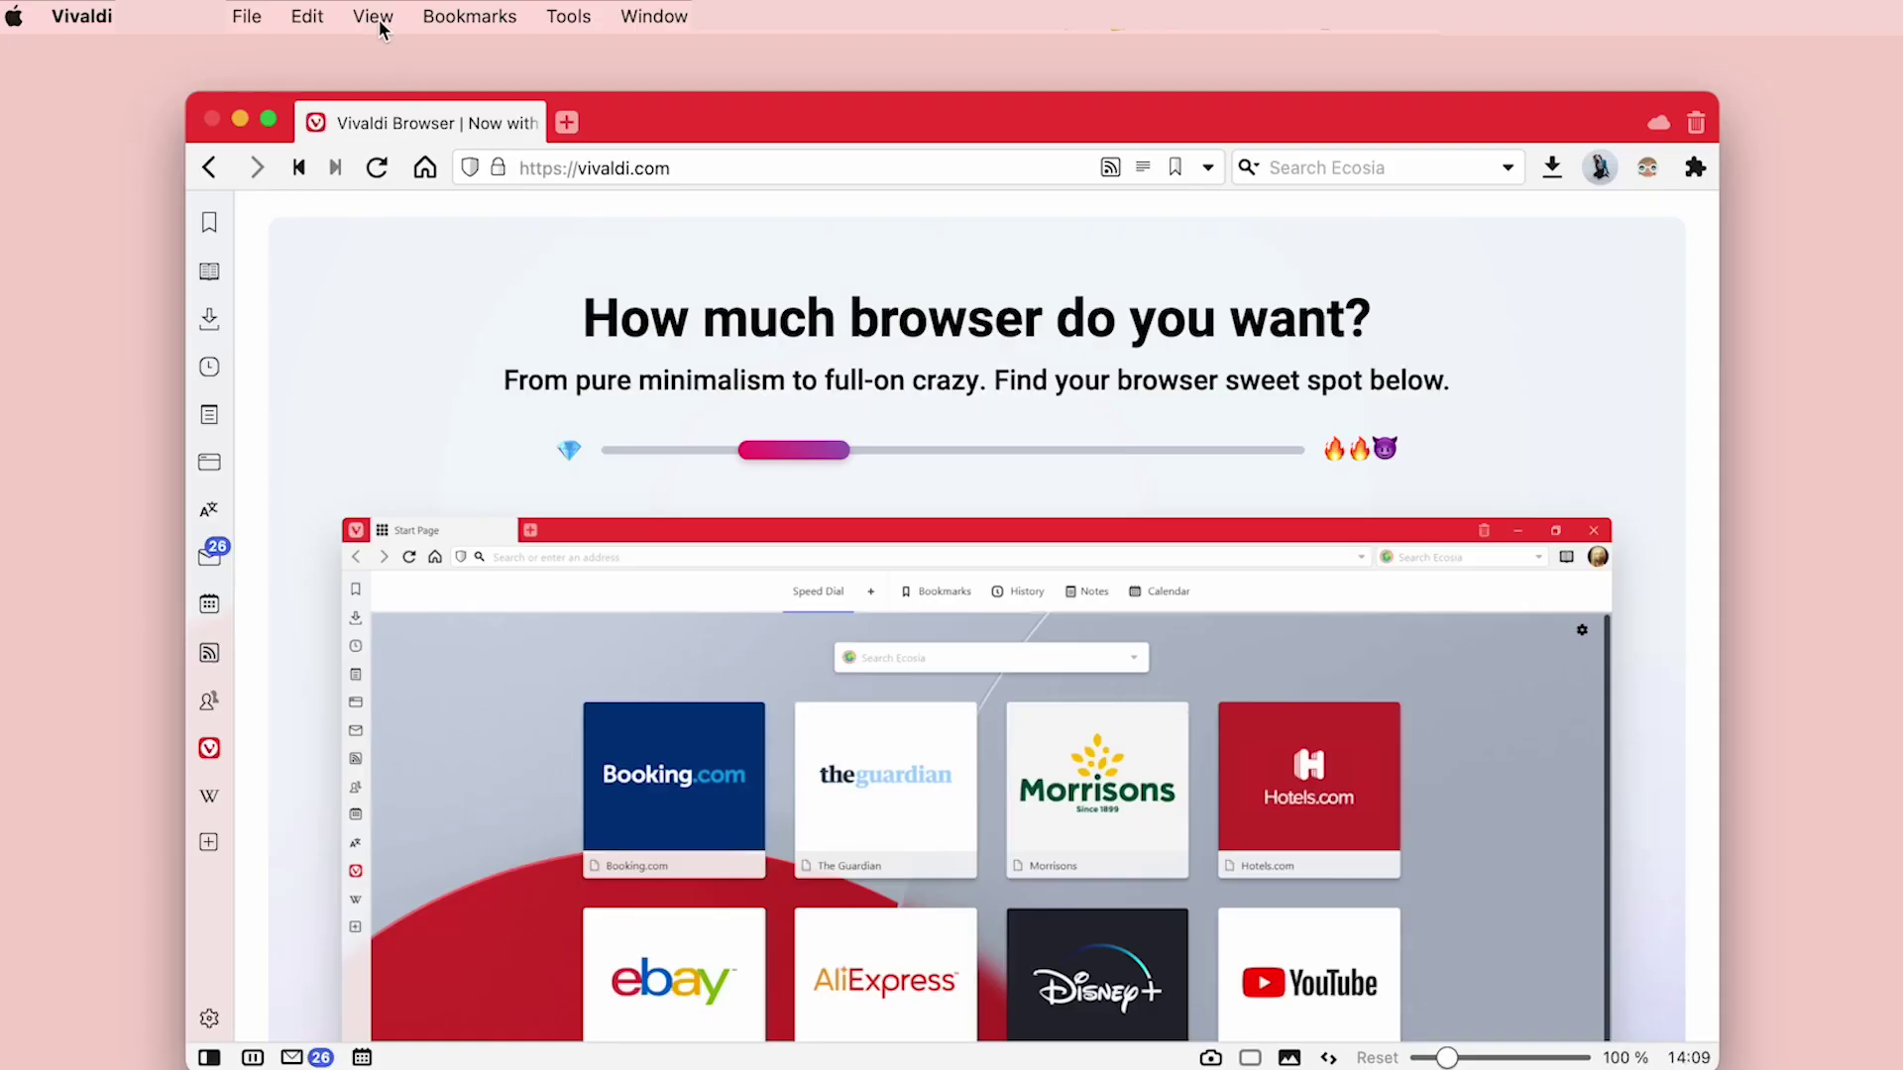
pyautogui.click(373, 16)
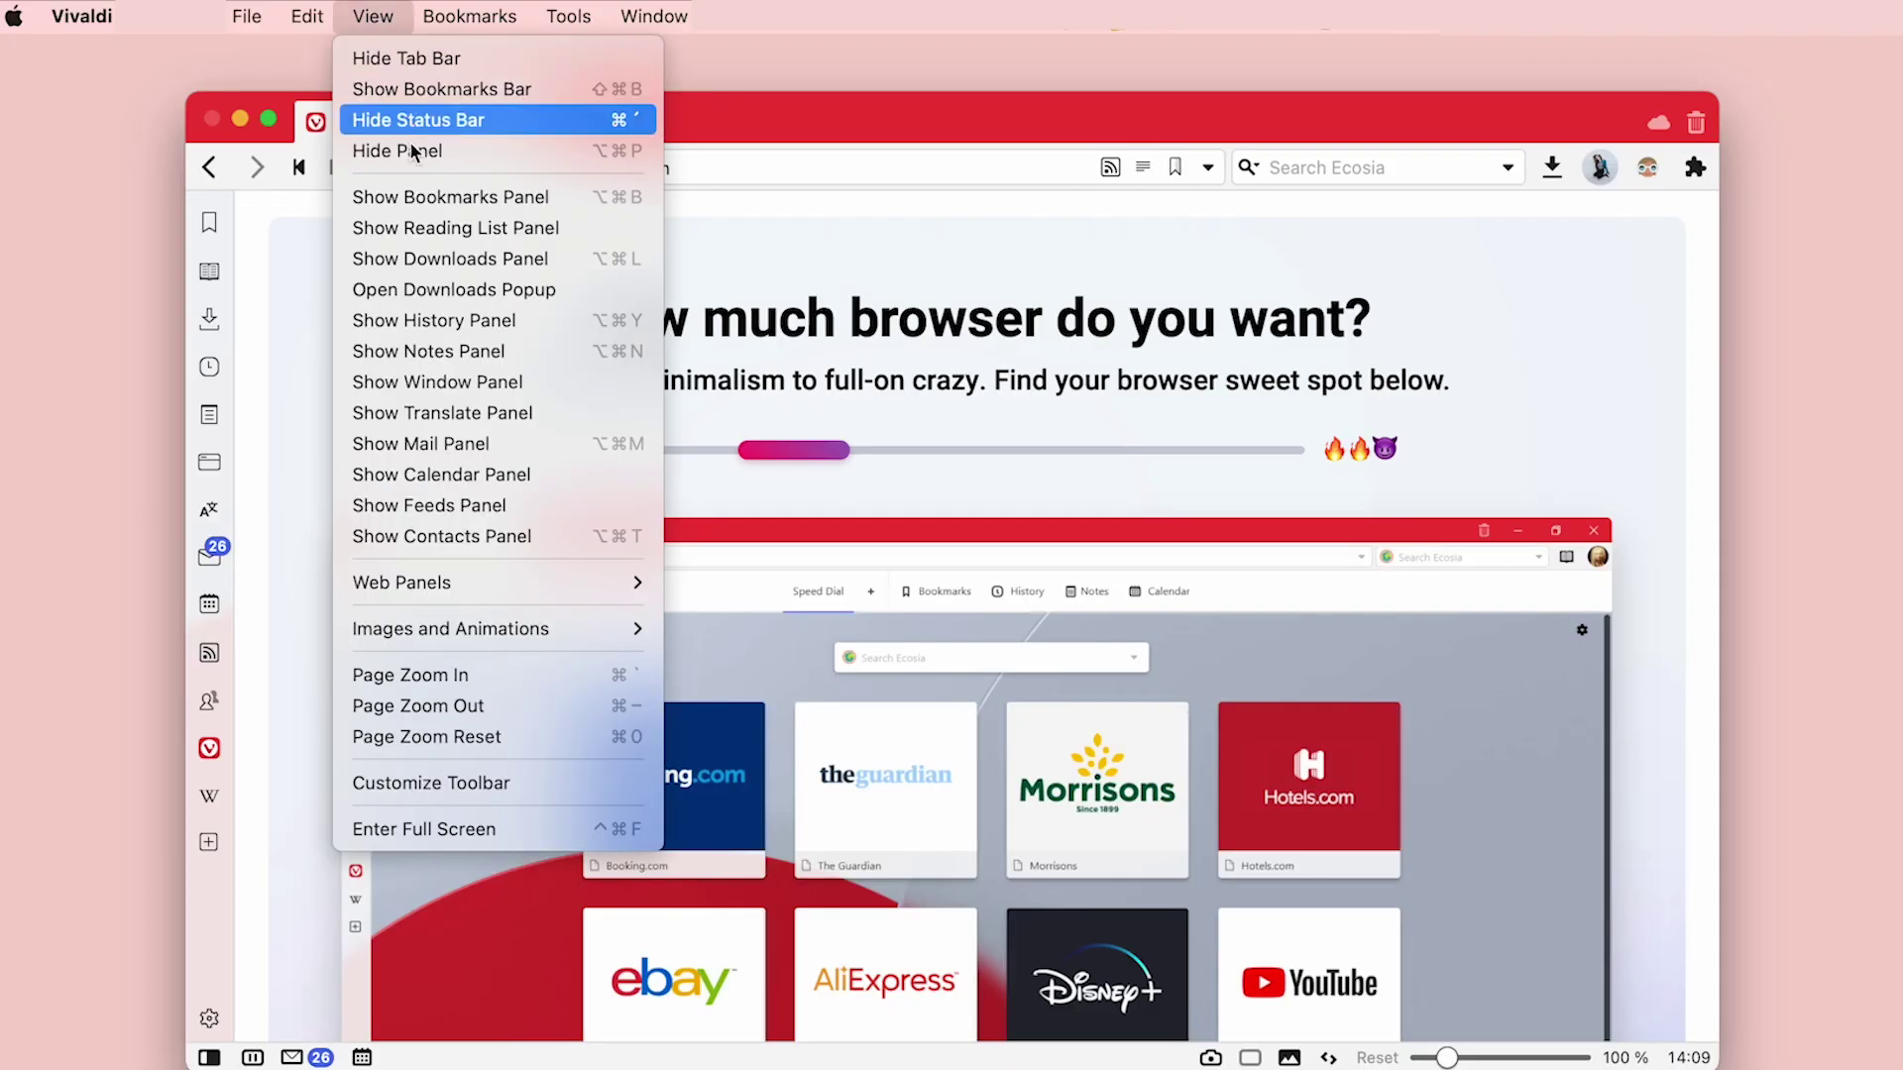
pyautogui.click(511, 787)
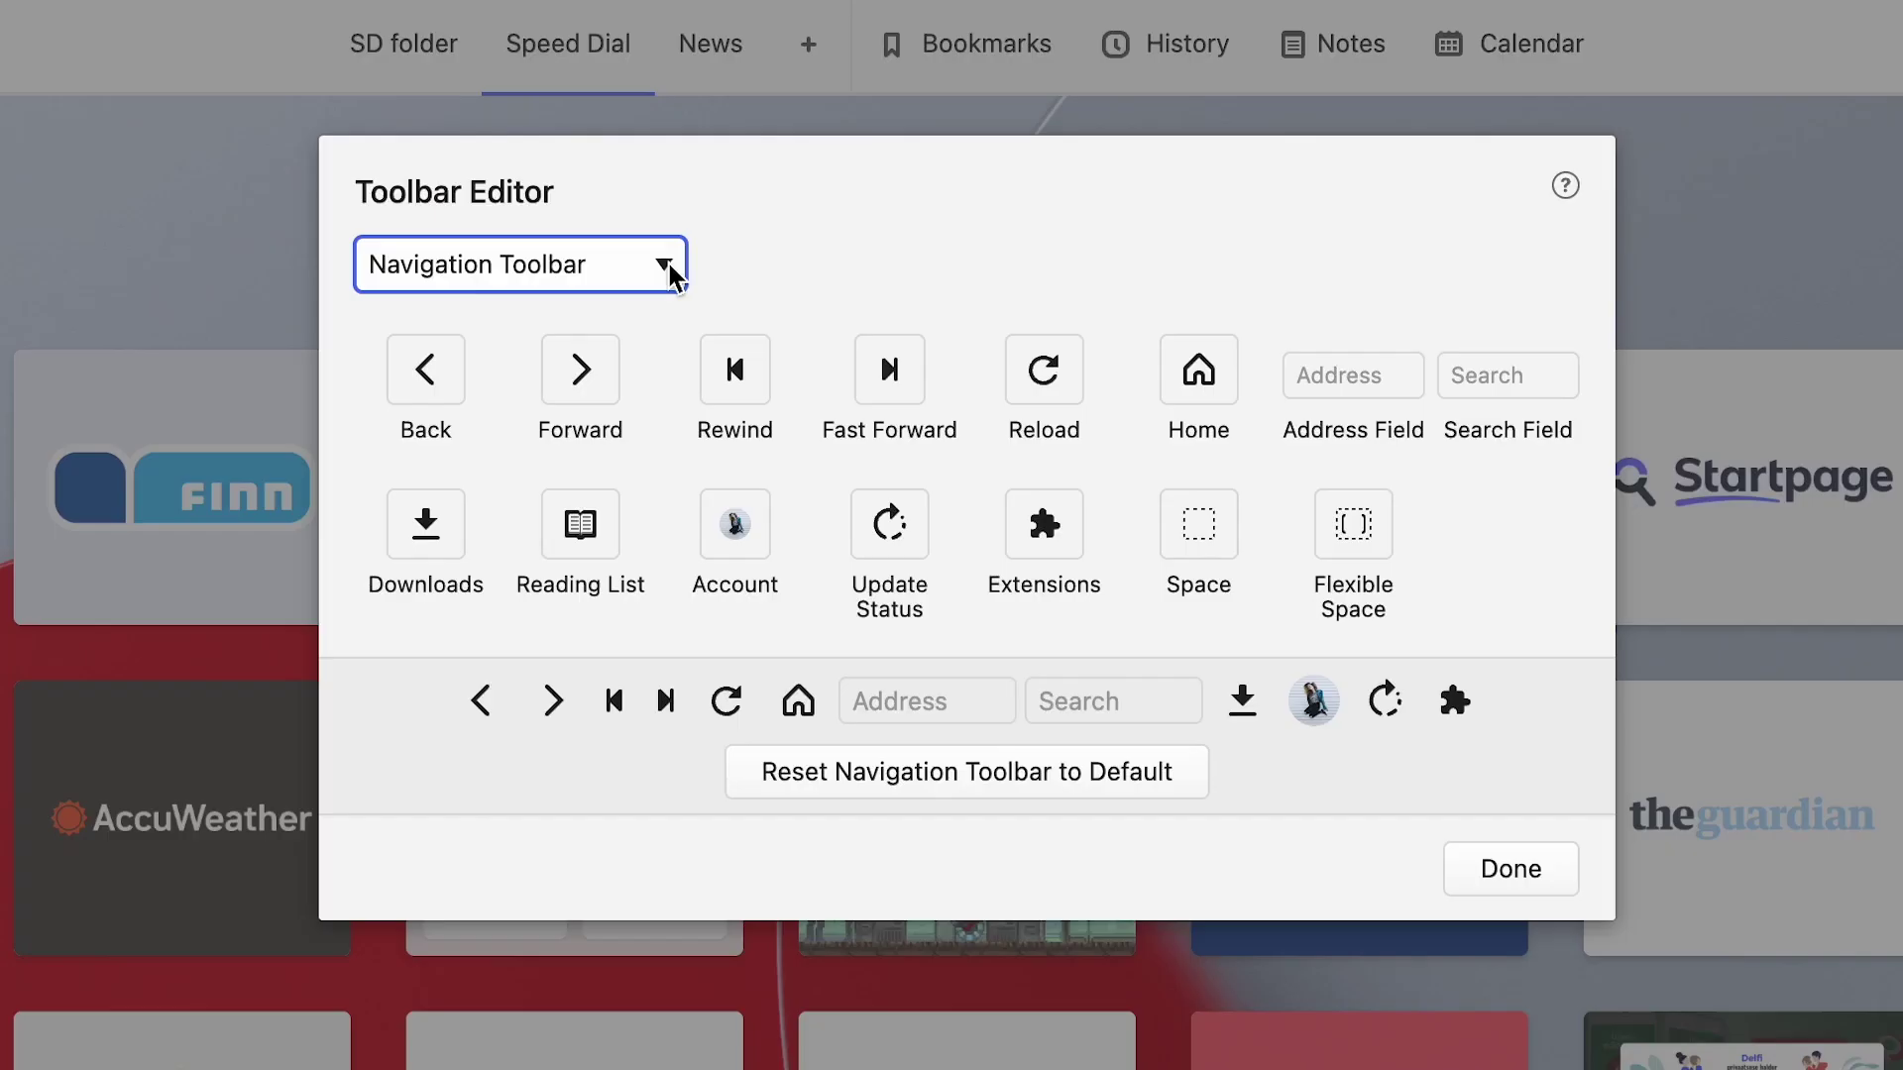
# Switch the Toolbar Editor's dropdown to the Status Toolbar with the arrow keys
pyautogui.click(669, 269)
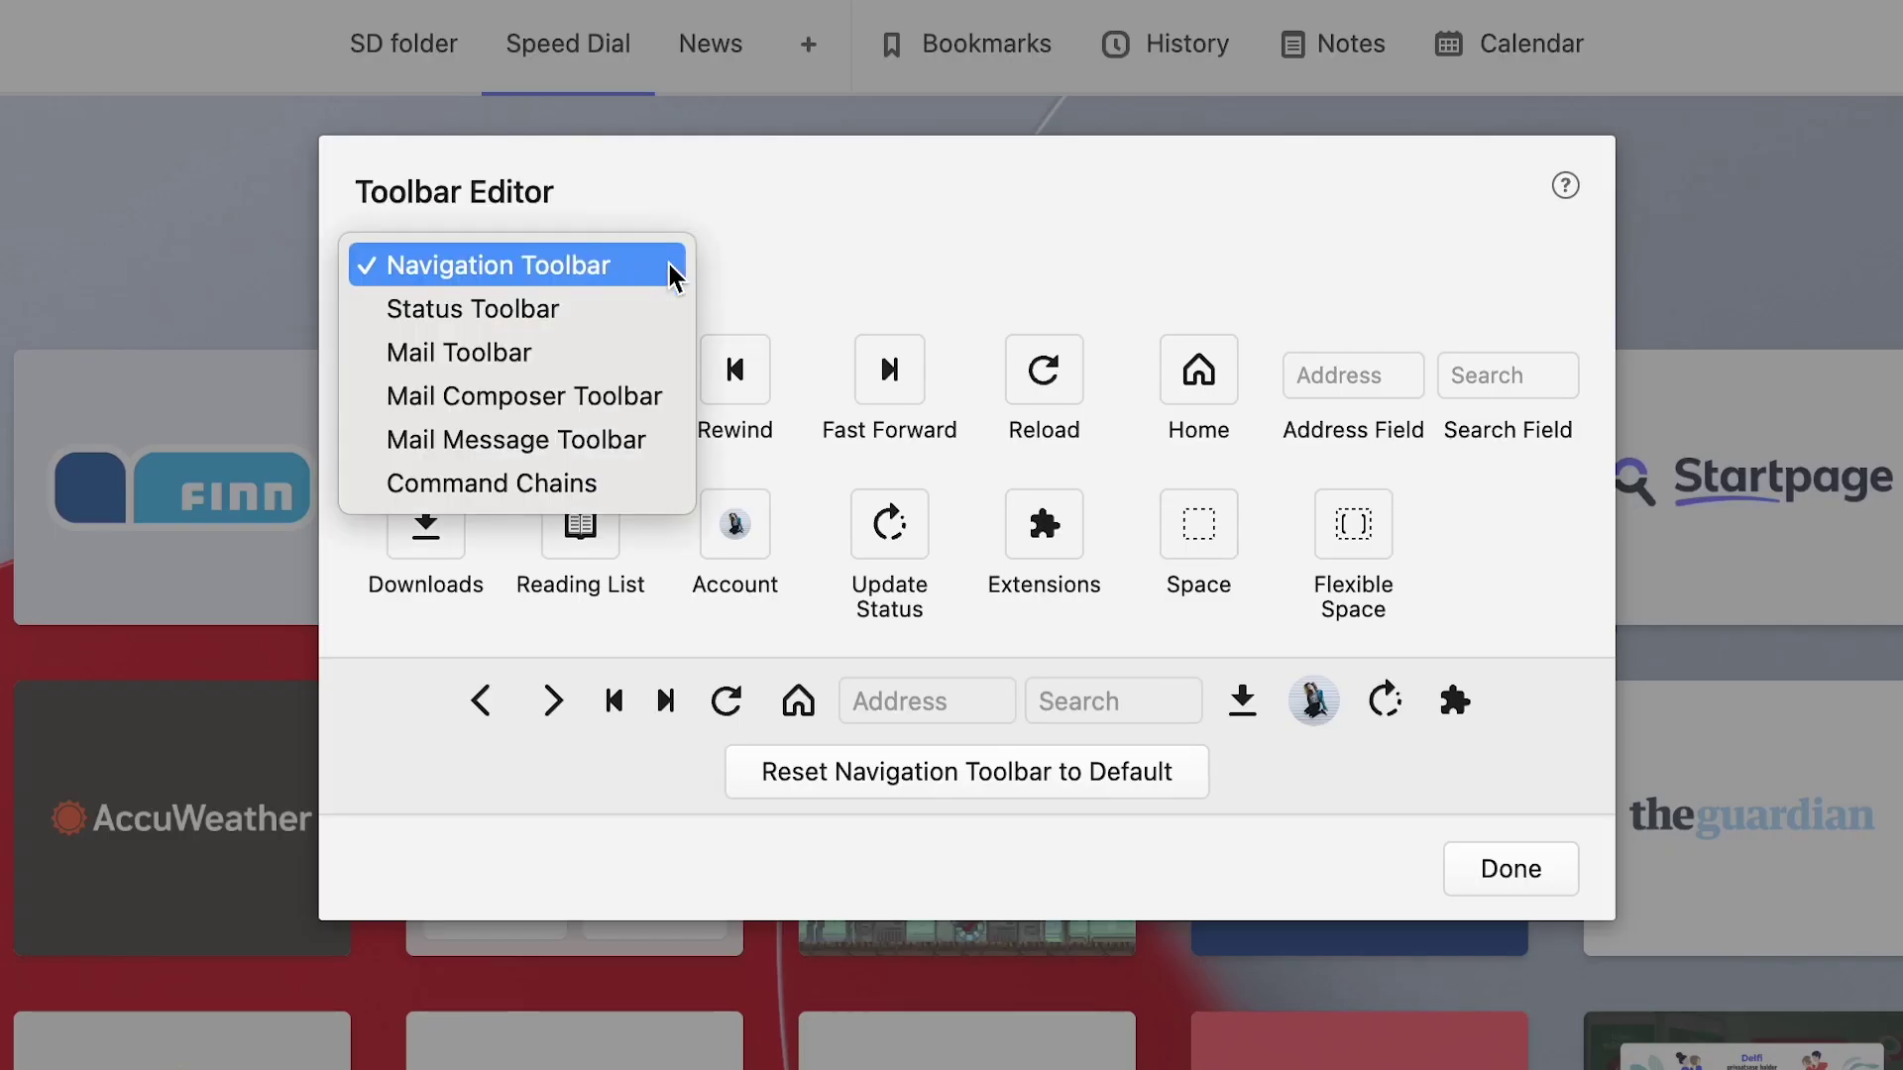
pyautogui.press('Down')
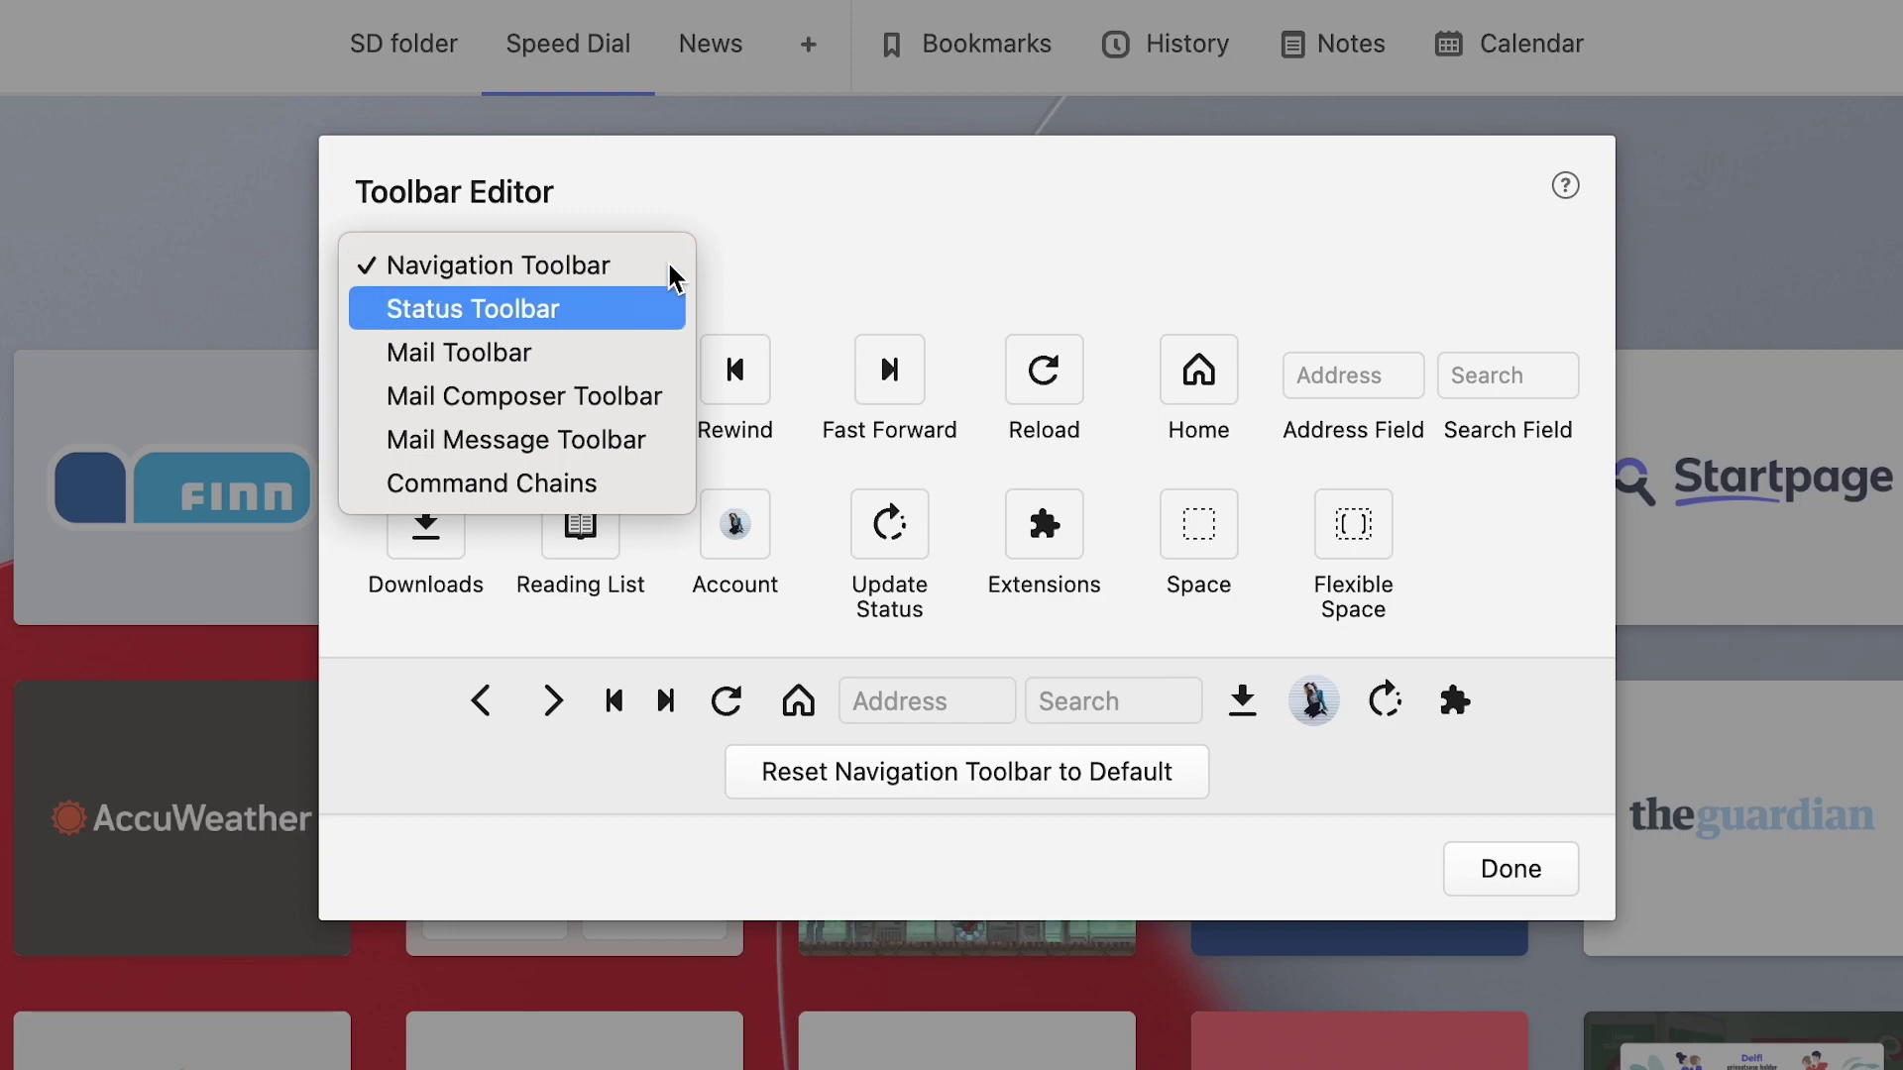
pyautogui.press('Return')
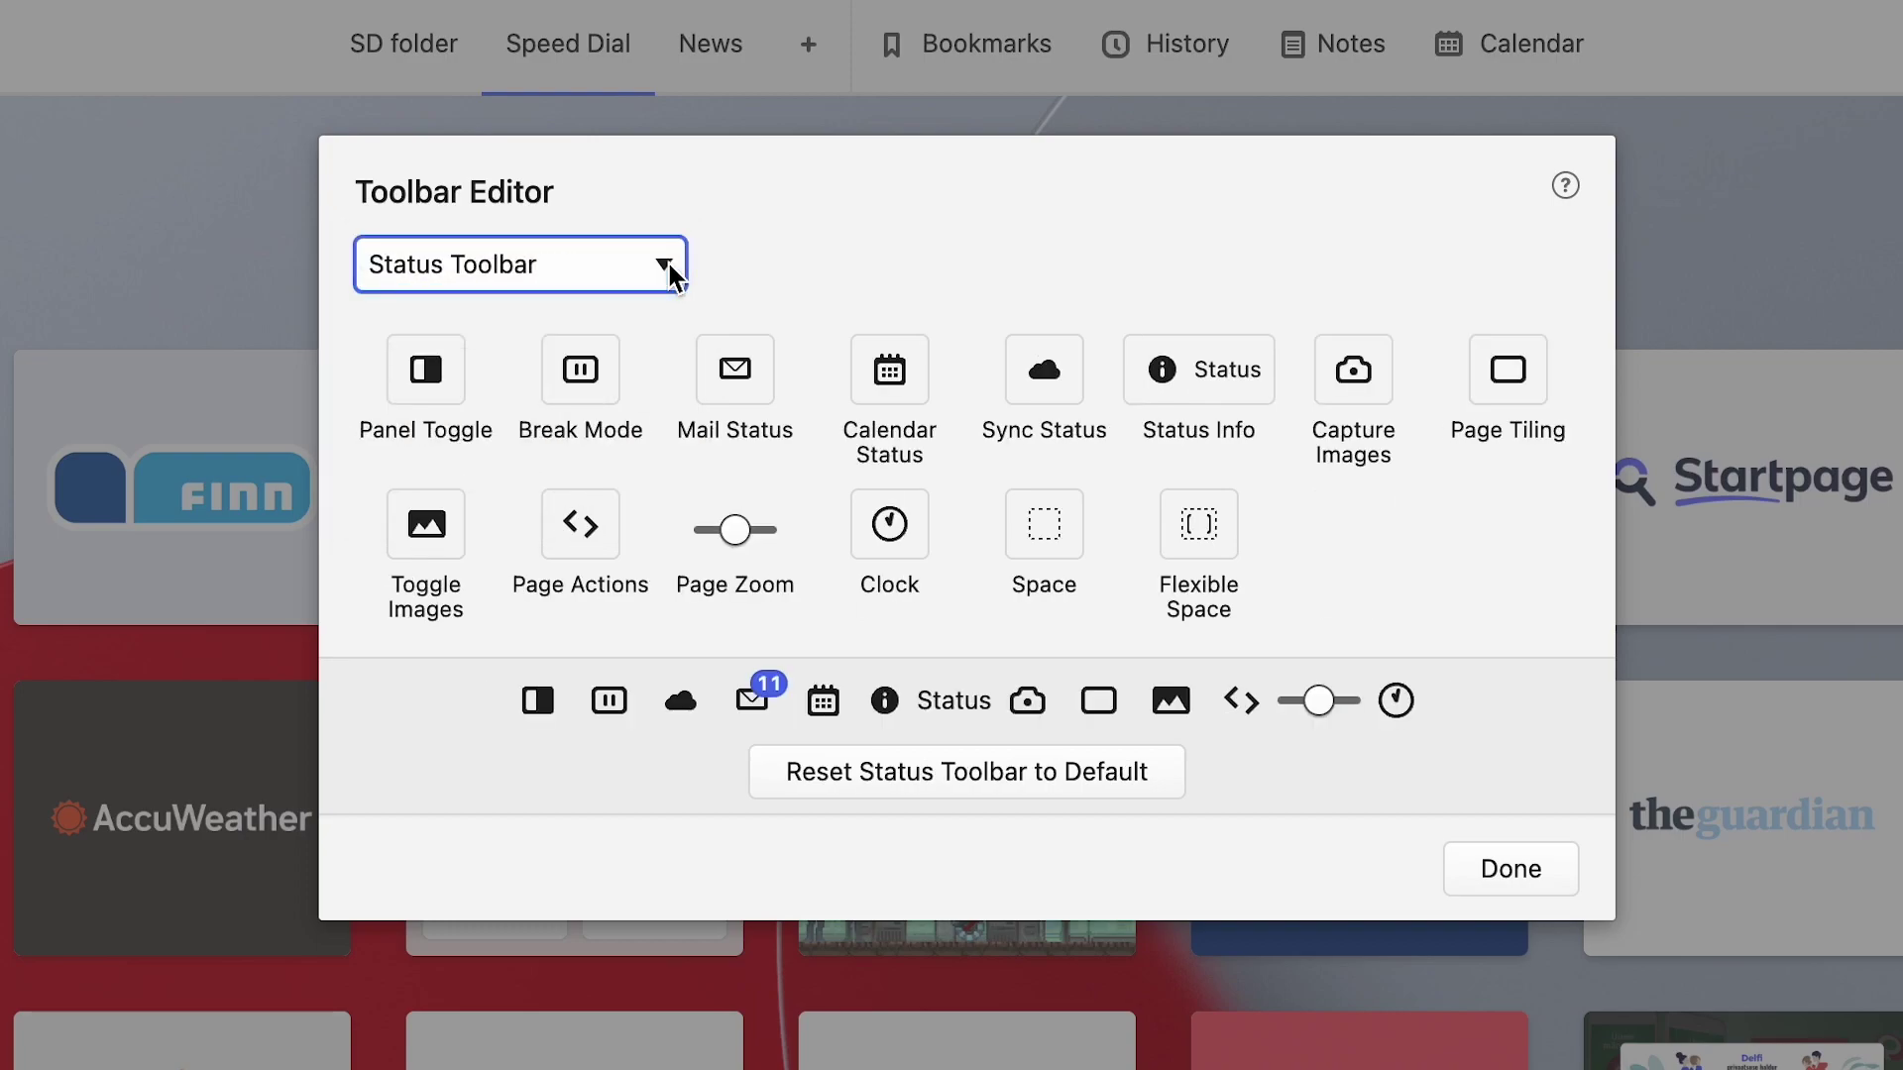
pyautogui.click(668, 269)
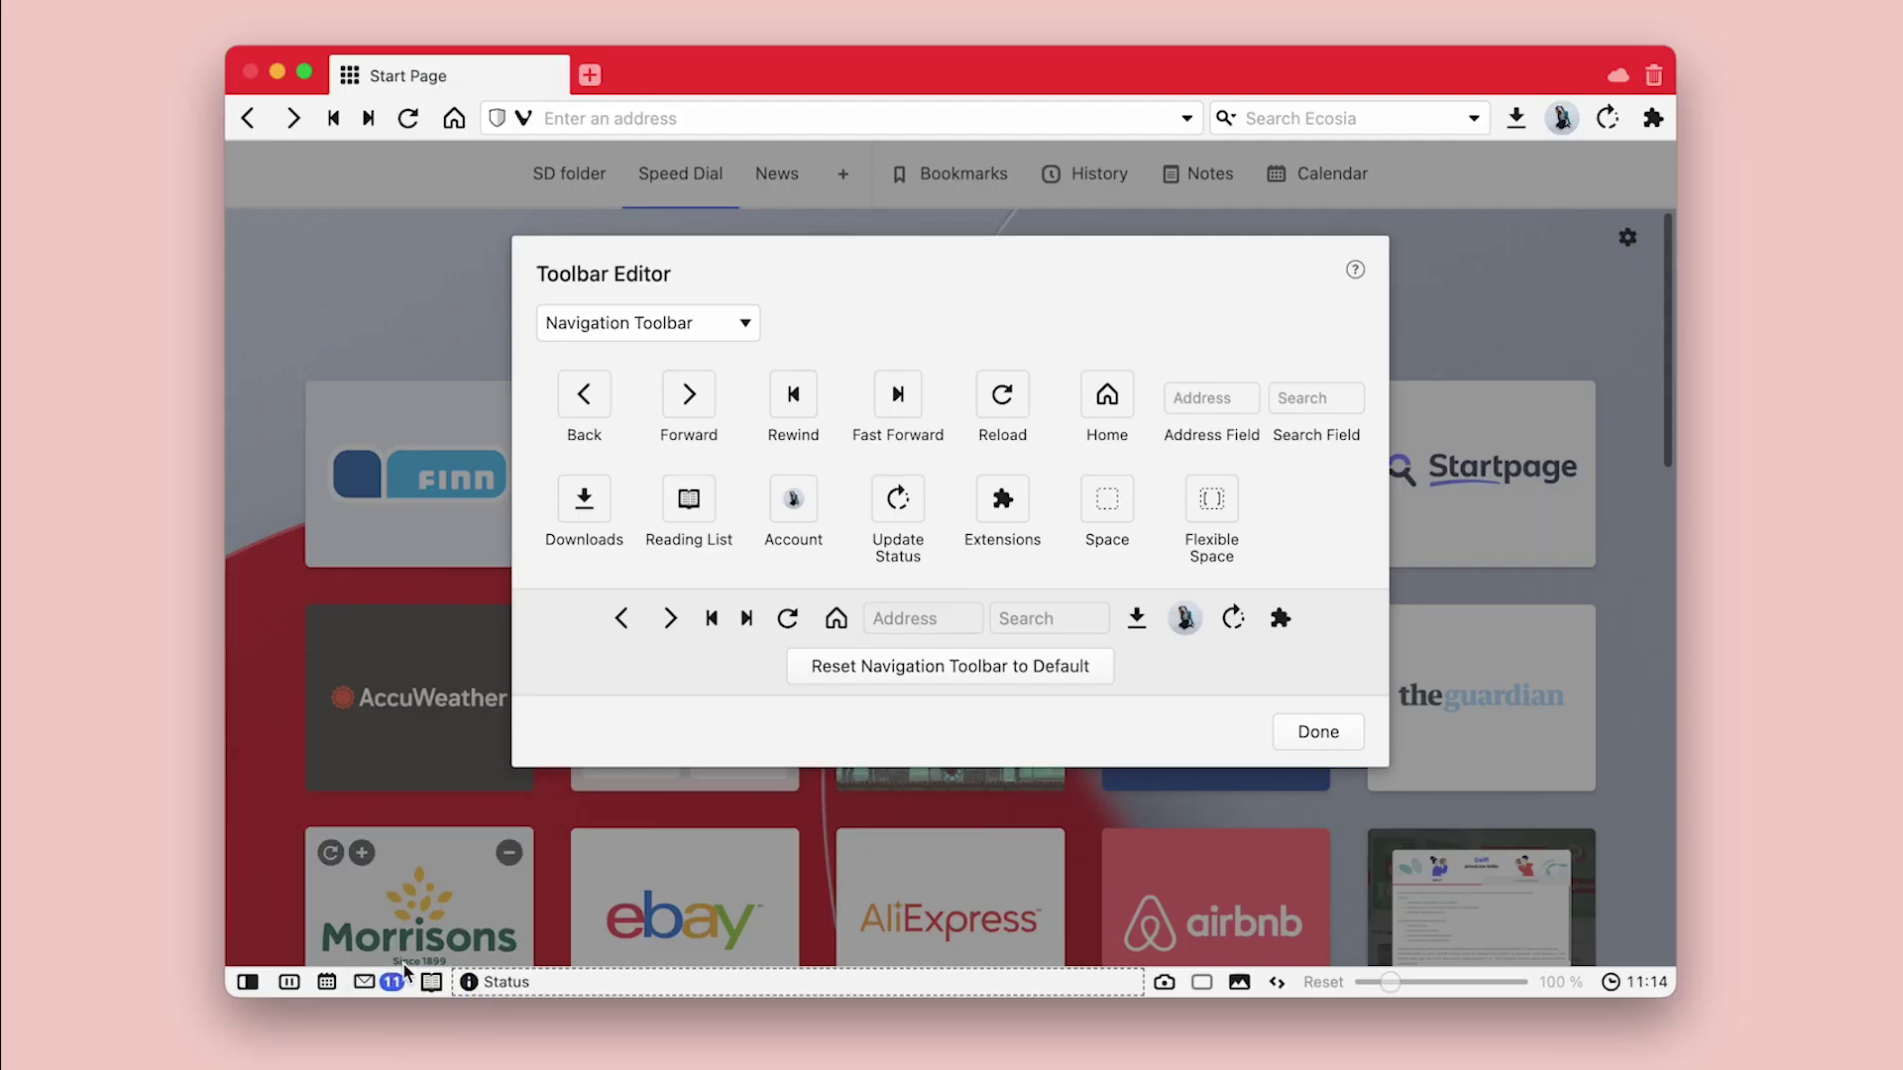
# Add Home to the status bar, and Capture Images and Compose to the navigation toolbar
pyautogui.moveTo(372, 989); pyautogui.dragTo(1226, 995)
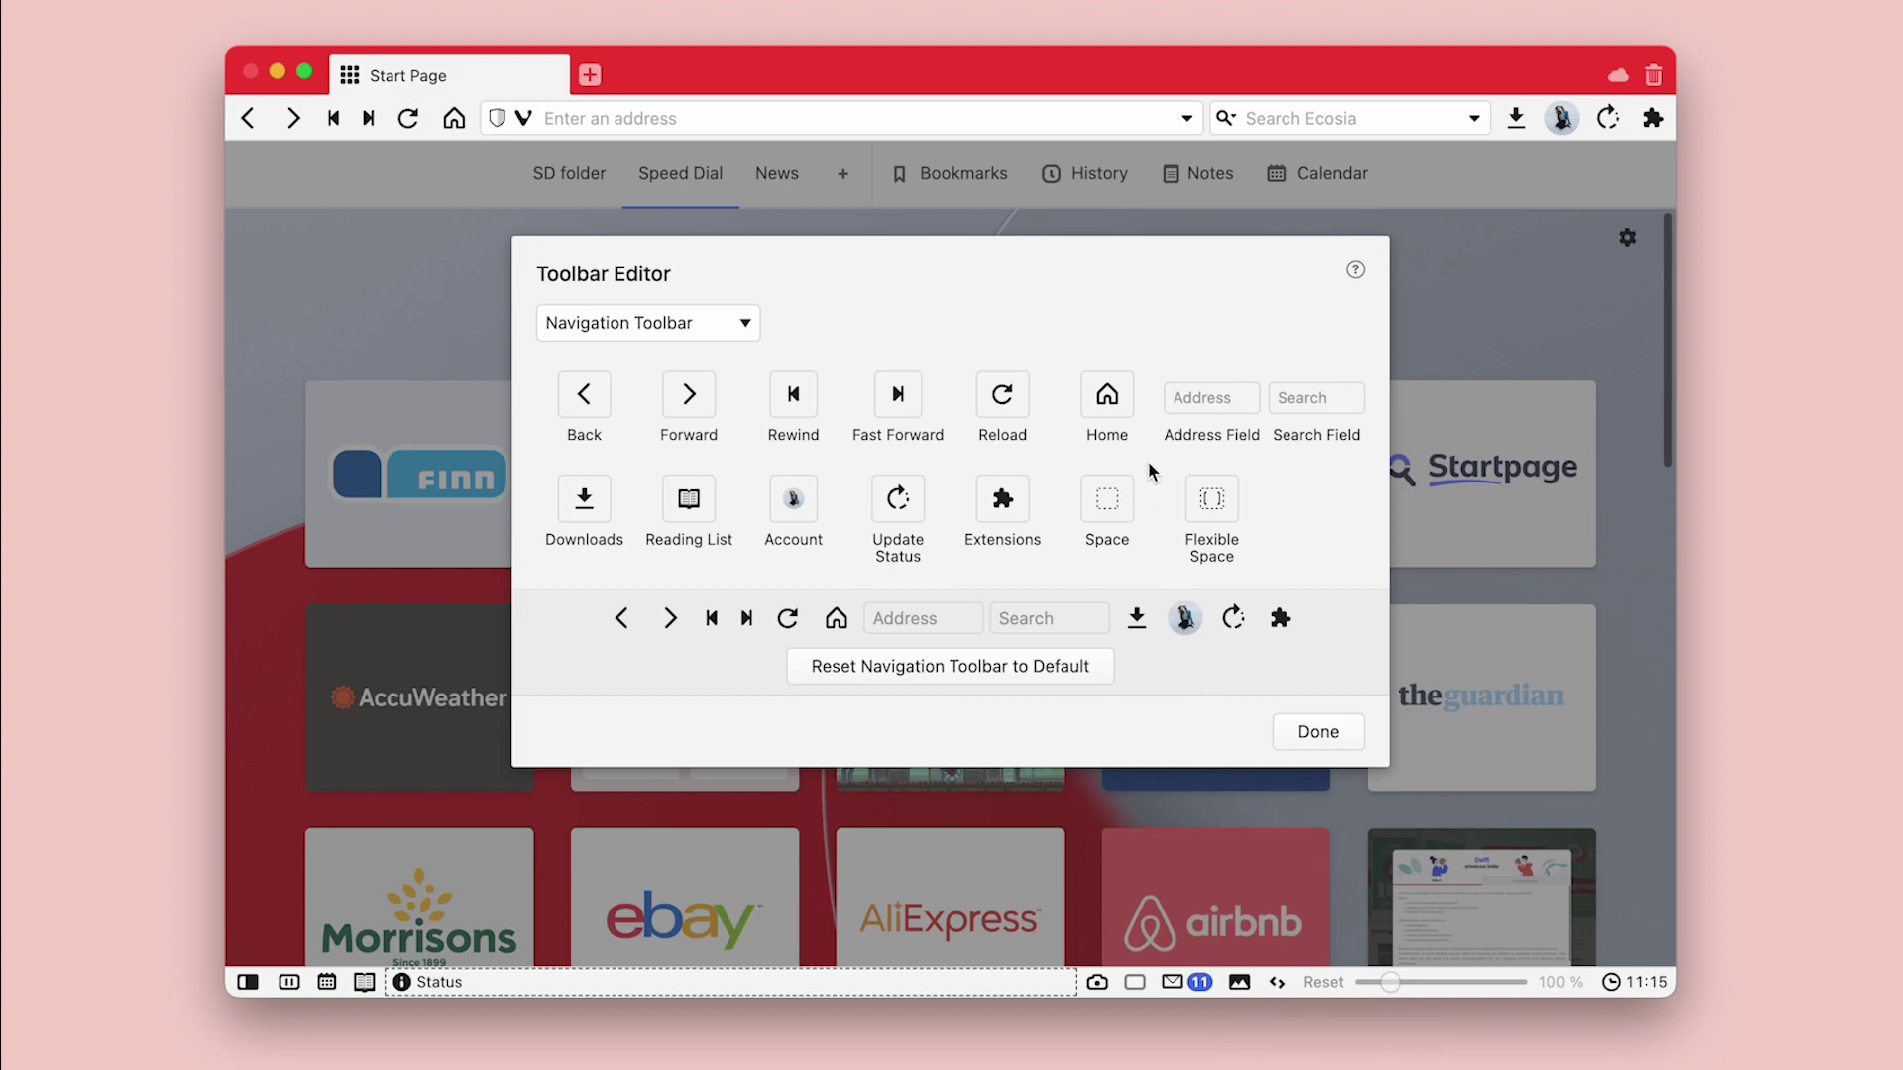
pyautogui.moveTo(1117, 412); pyautogui.dragTo(335, 977)
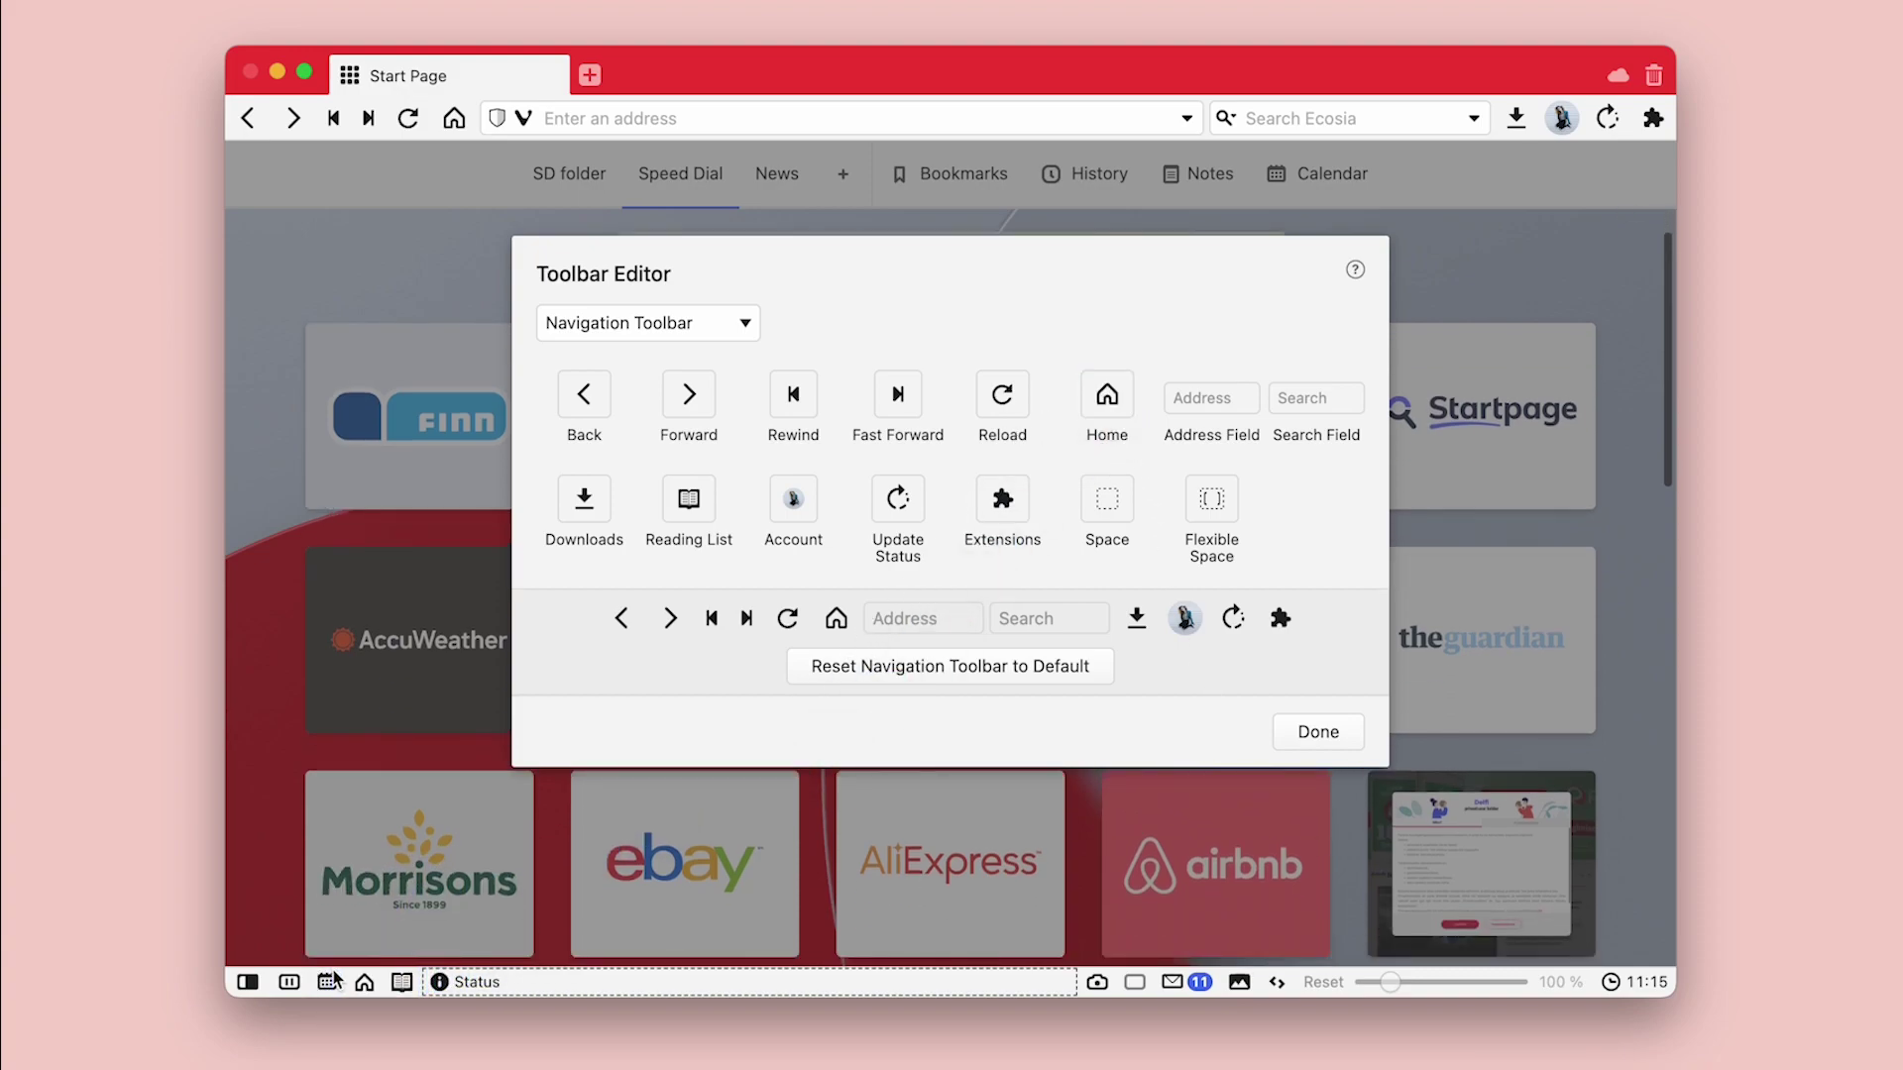
pyautogui.click(654, 324)
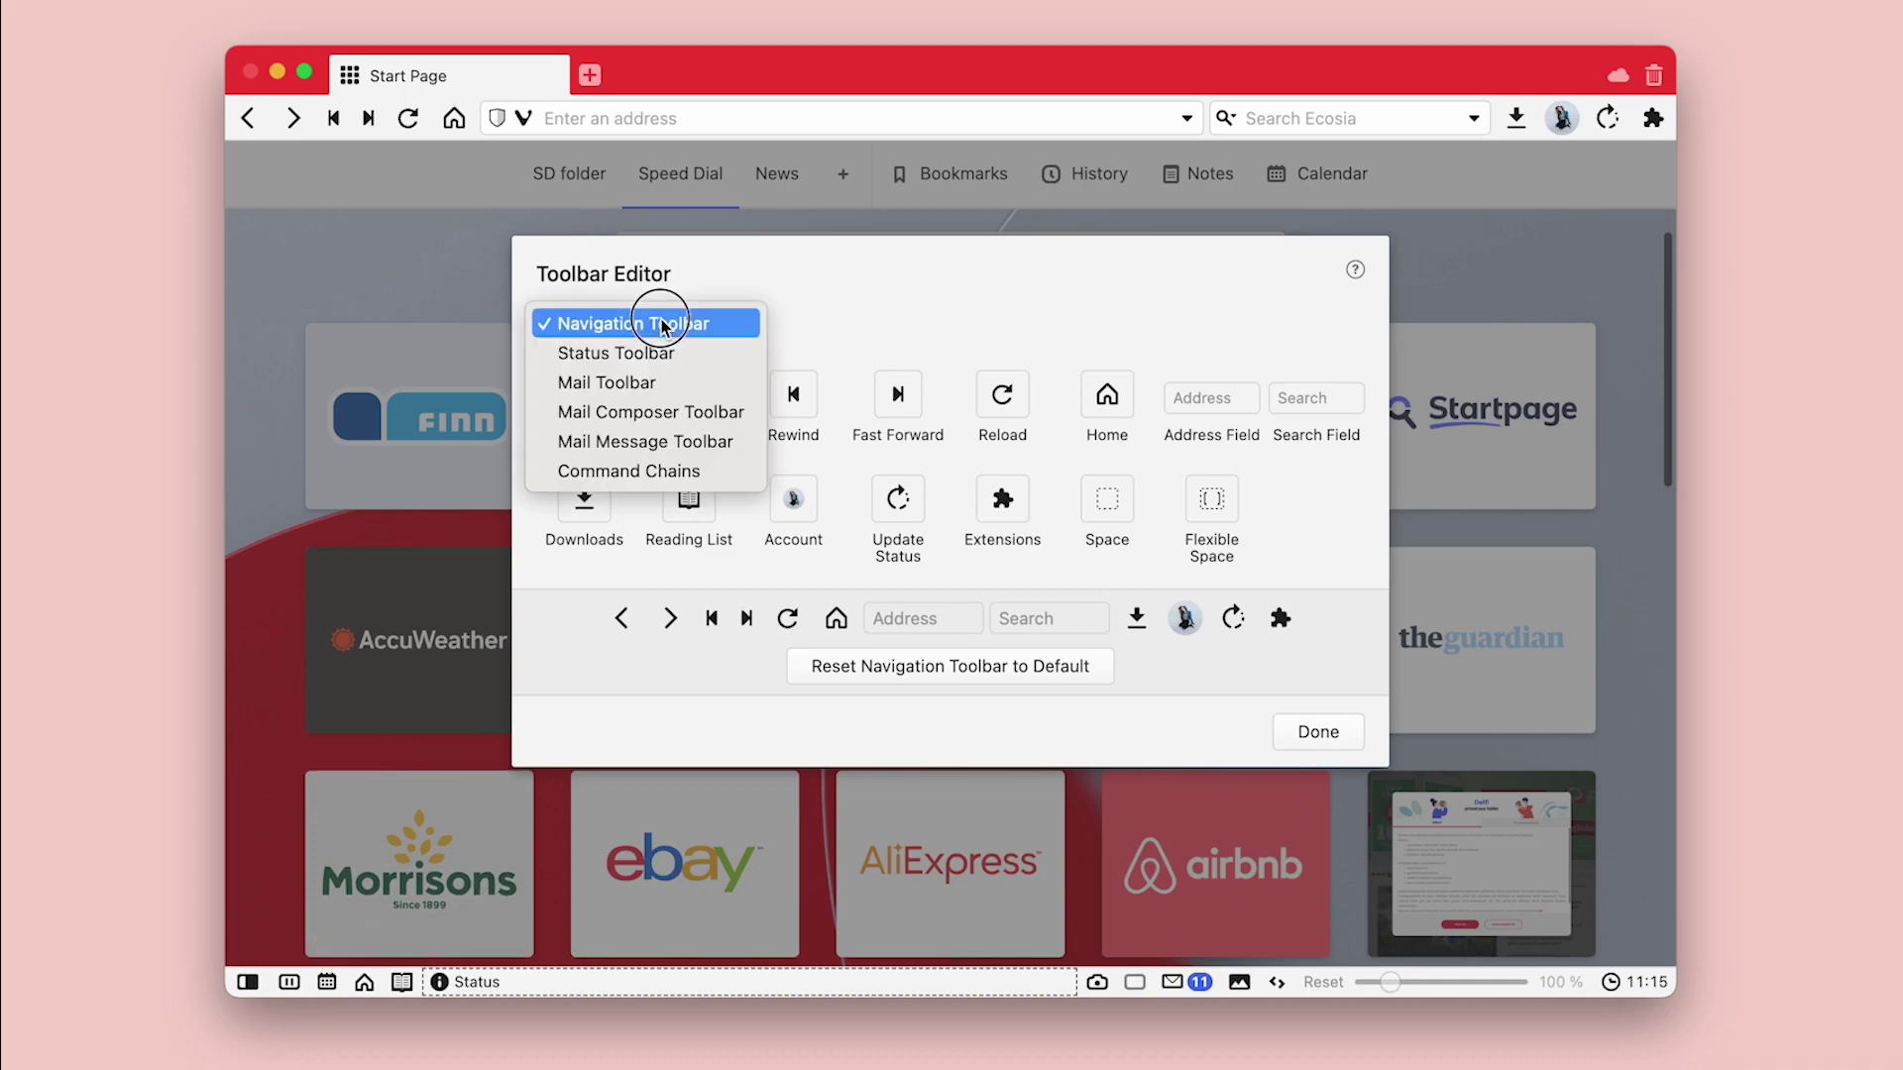
pyautogui.click(663, 355)
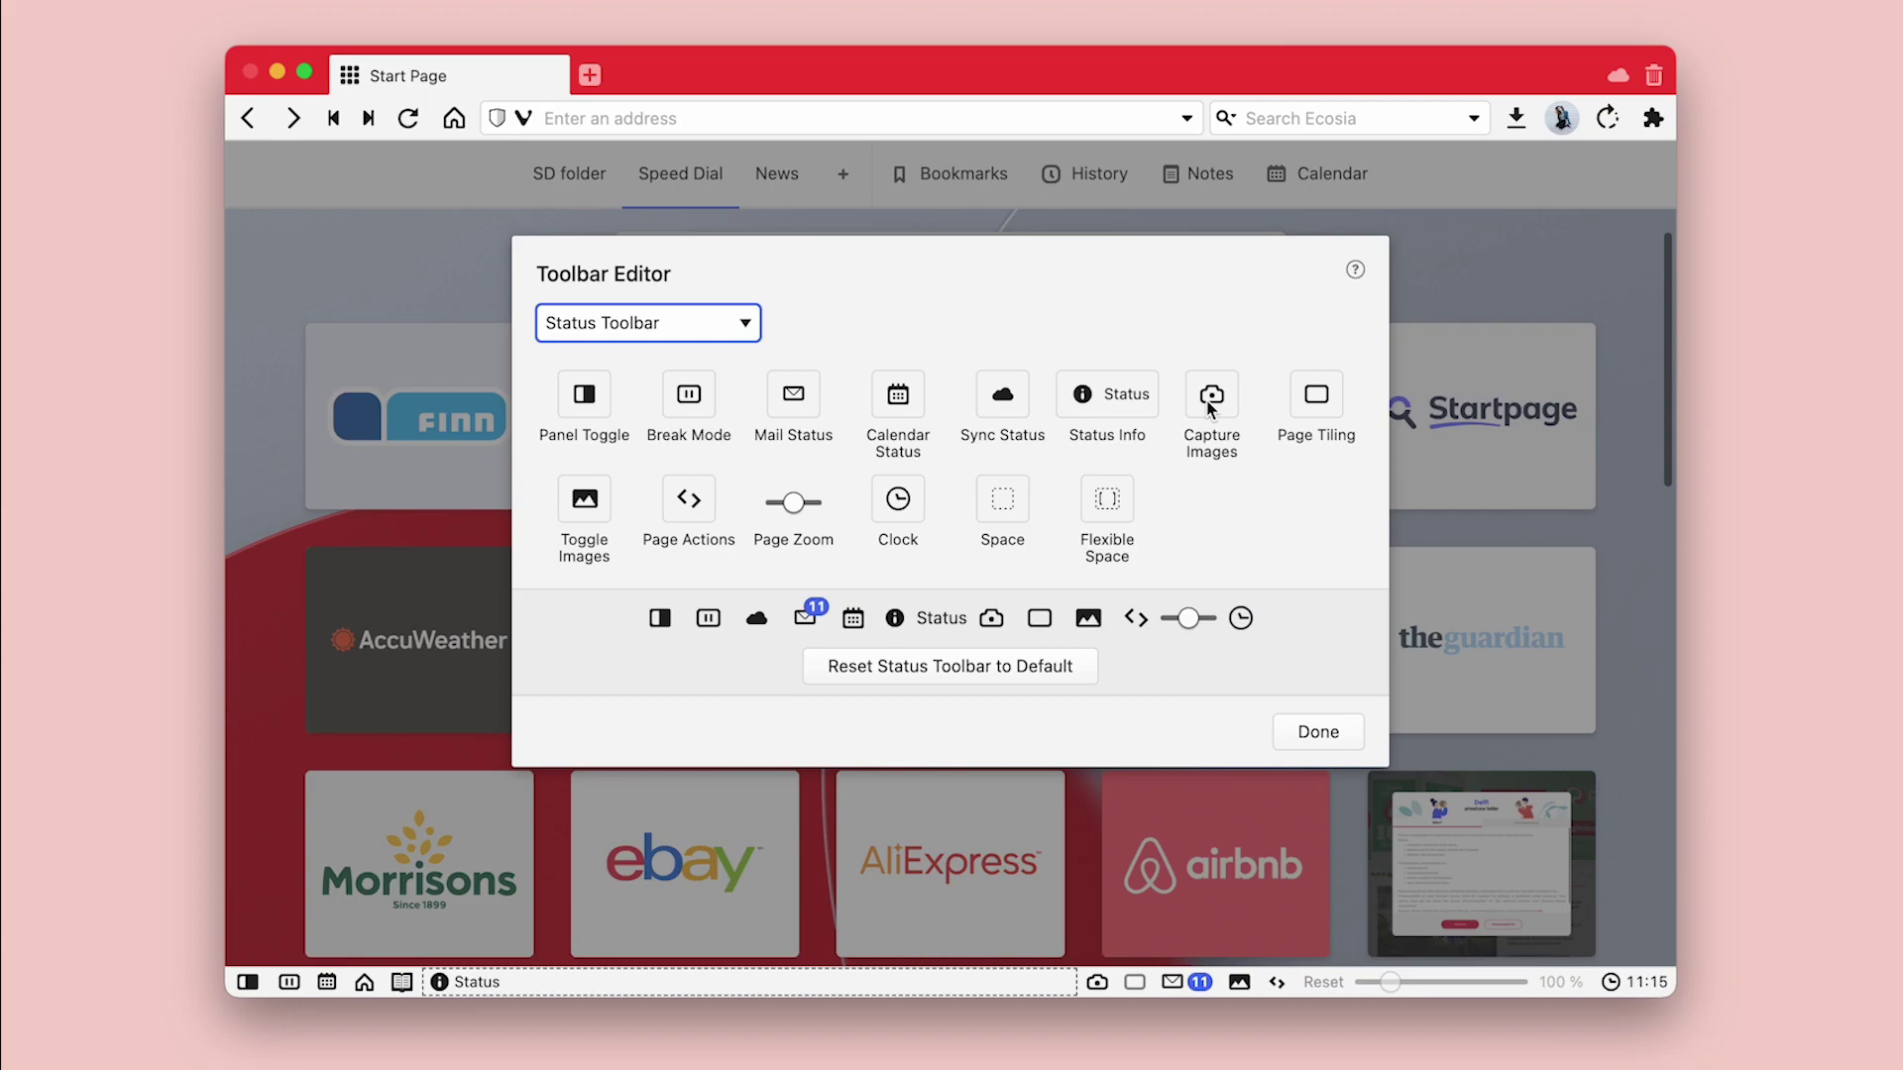
pyautogui.moveTo(1209, 410); pyautogui.dragTo(1492, 126)
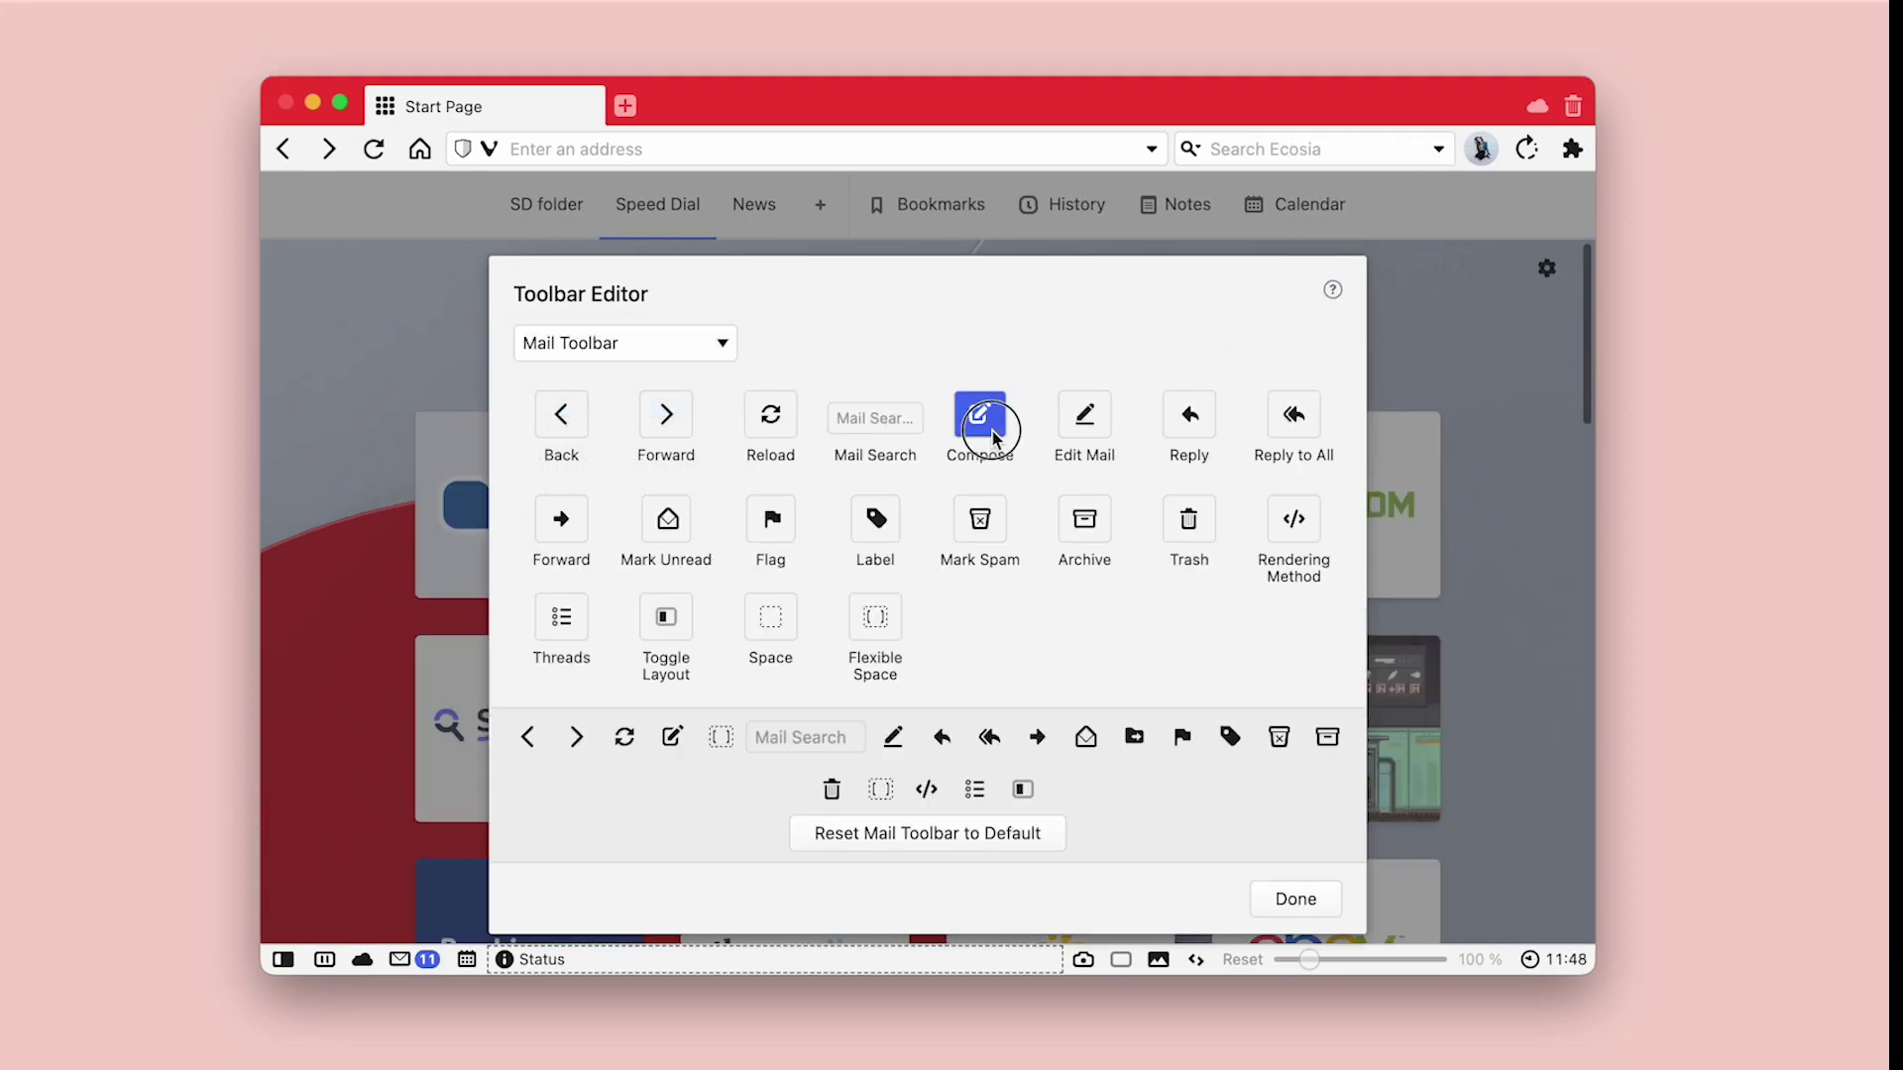
pyautogui.moveTo(981, 414); pyautogui.dragTo(408, 163)
# Remove the Forward and Back buttons from the navigation toolbar
pyautogui.rightClick(359, 158)
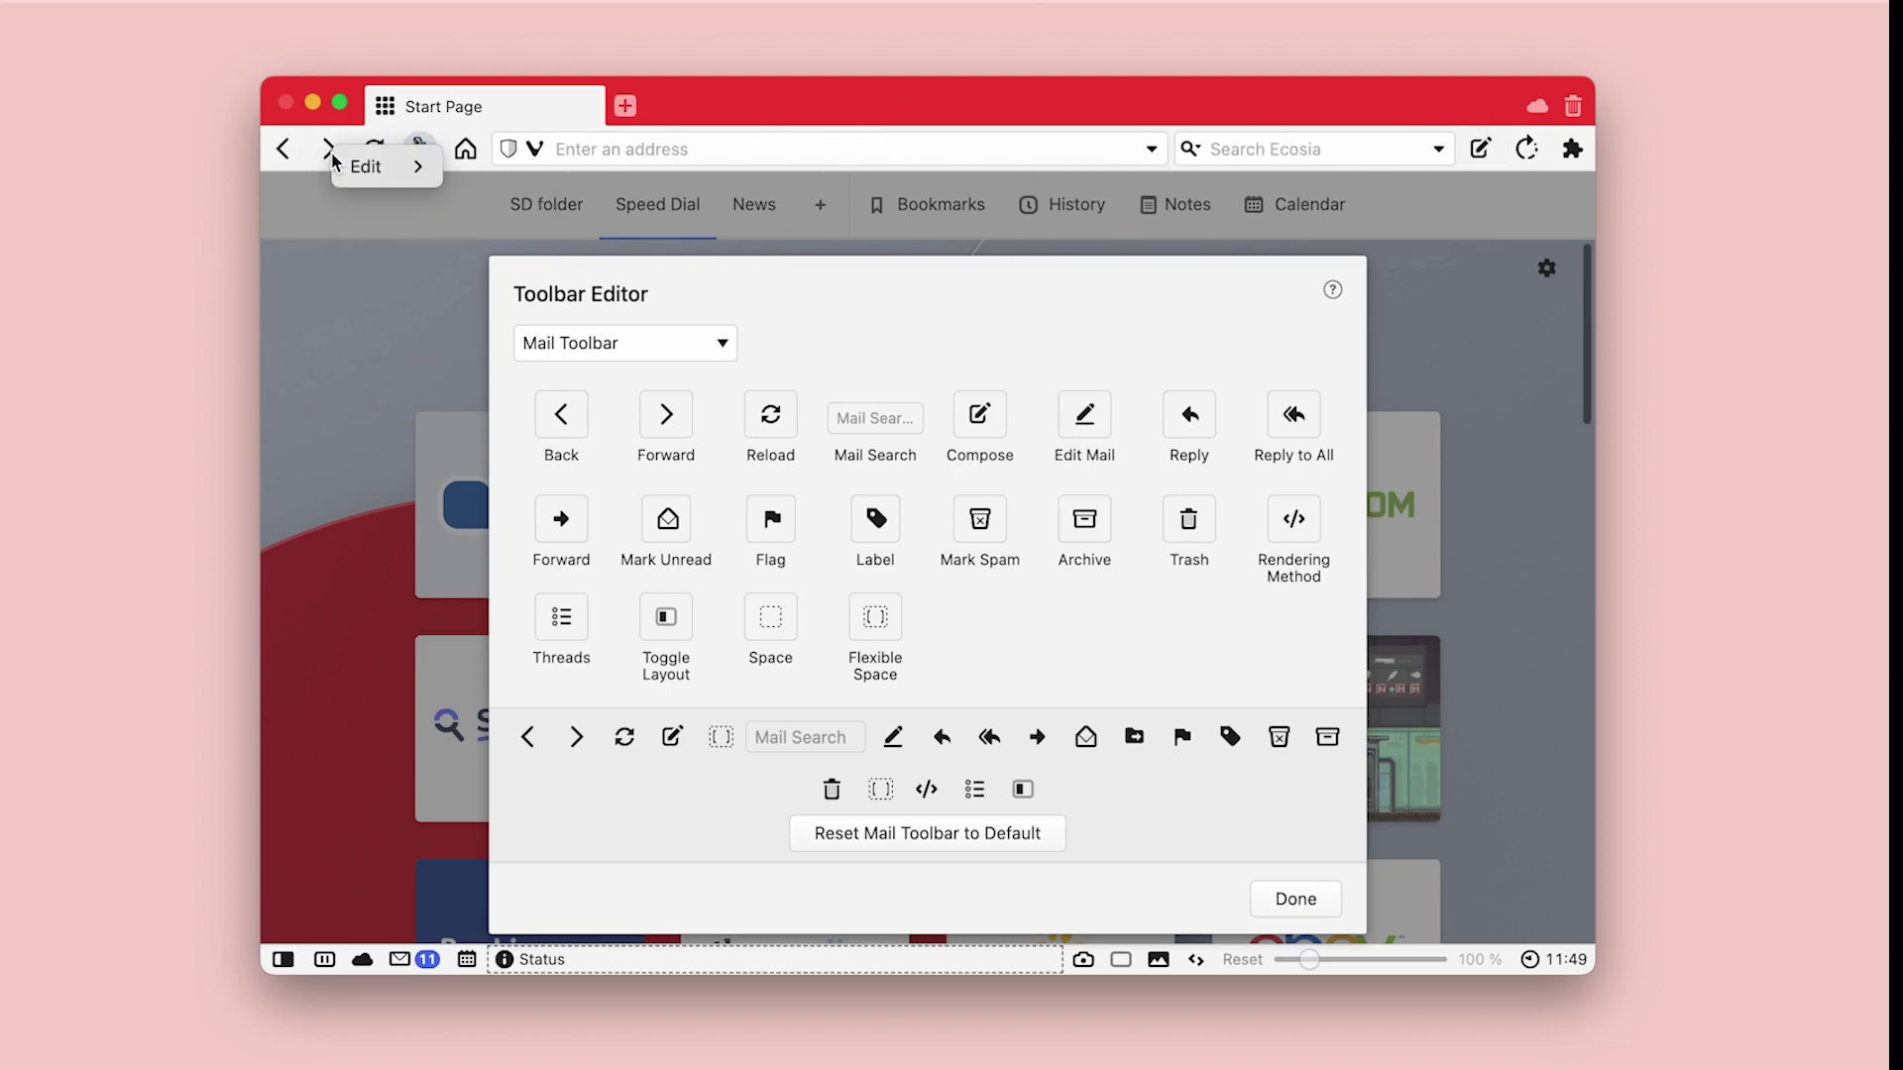
pyautogui.moveTo(382, 166)
pyautogui.click(478, 169)
pyautogui.rightClick(289, 164)
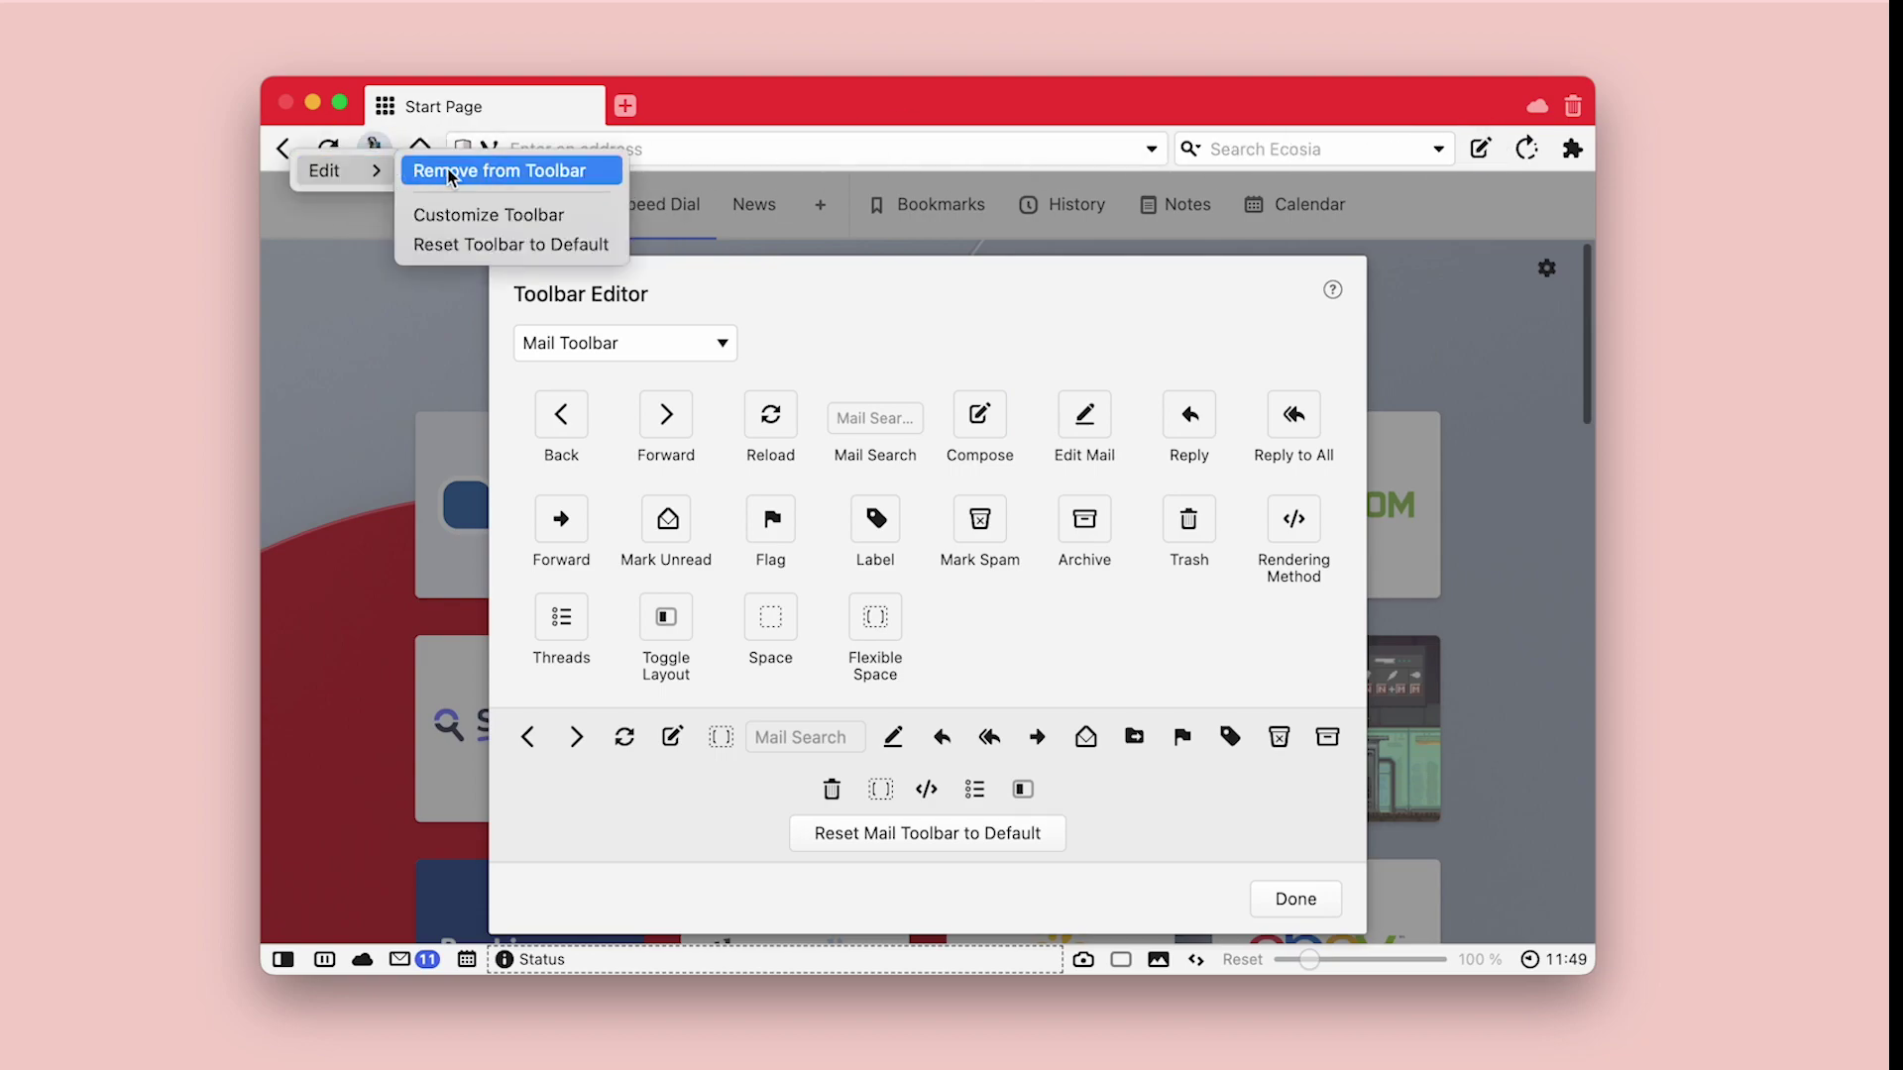
pyautogui.click(451, 173)
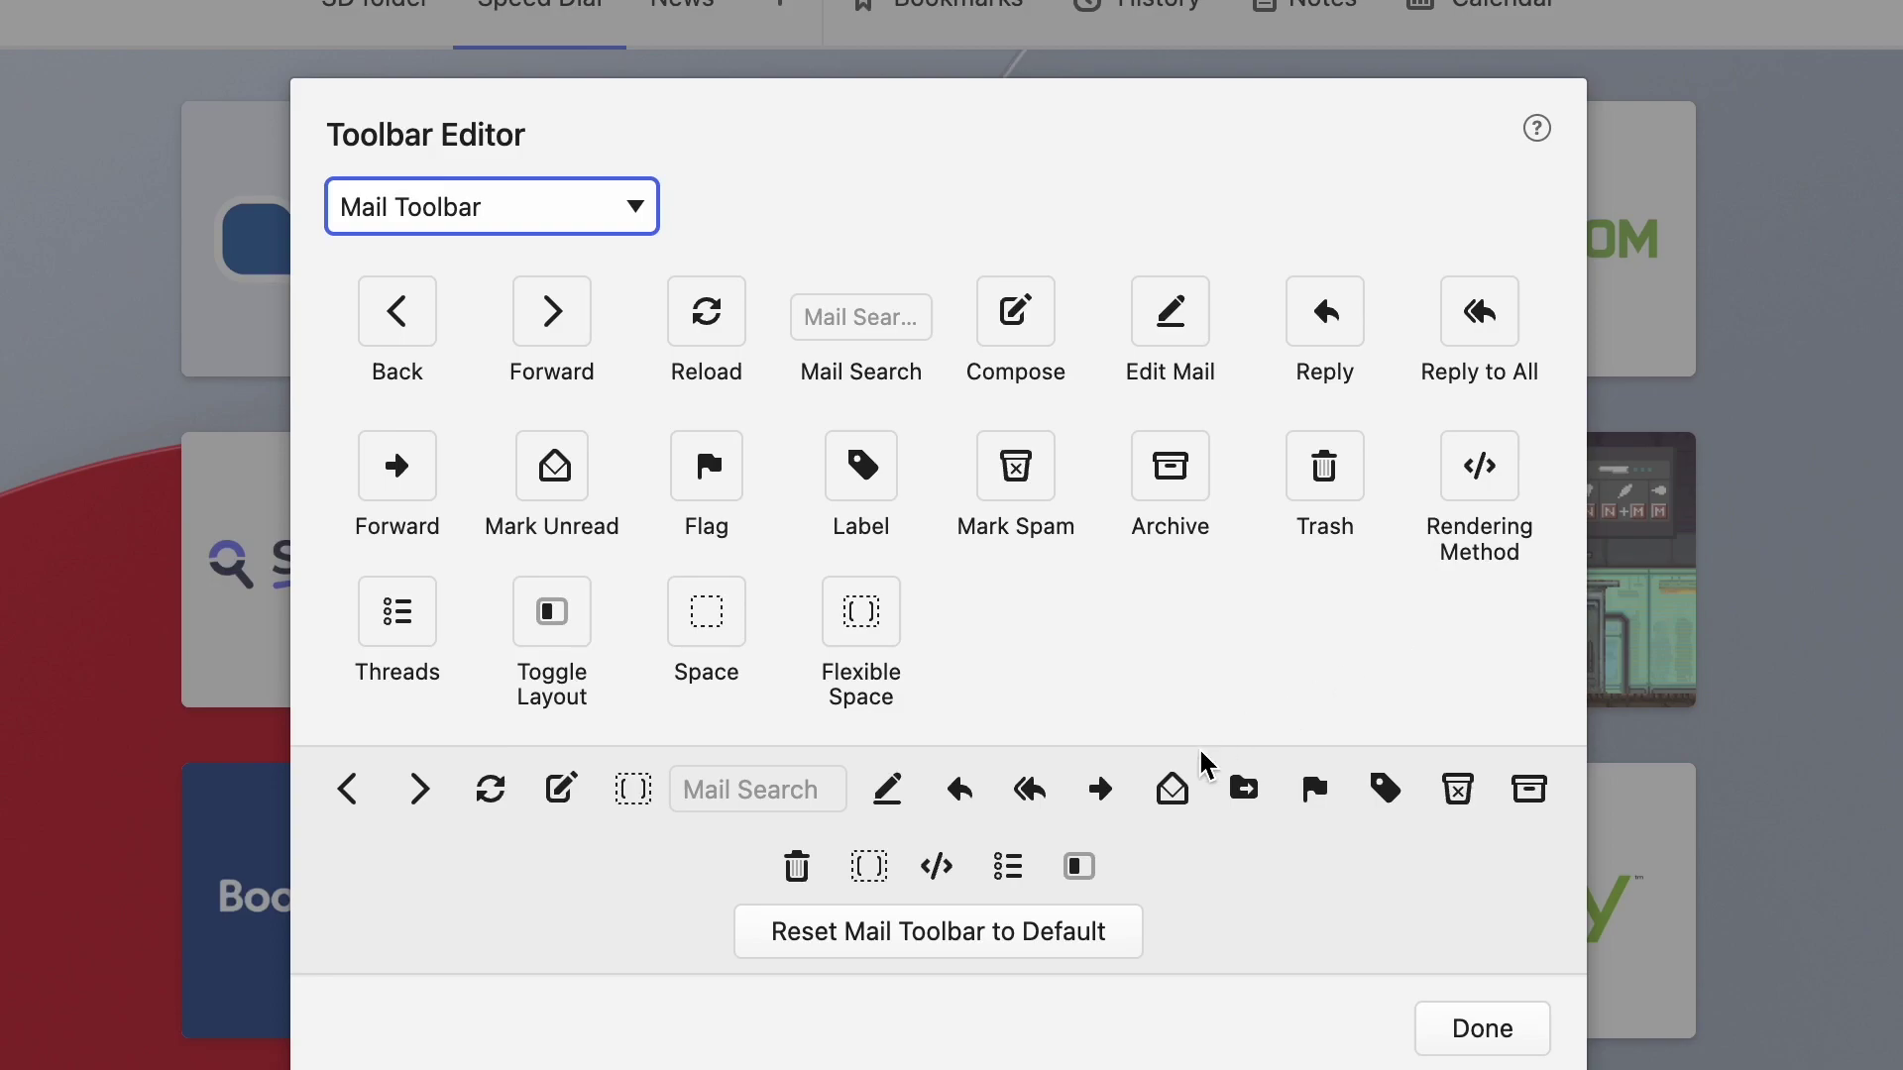
# Reset the Mail toolbar to default, then pick Command Chains from the toolbar list
pyautogui.click(1034, 939)
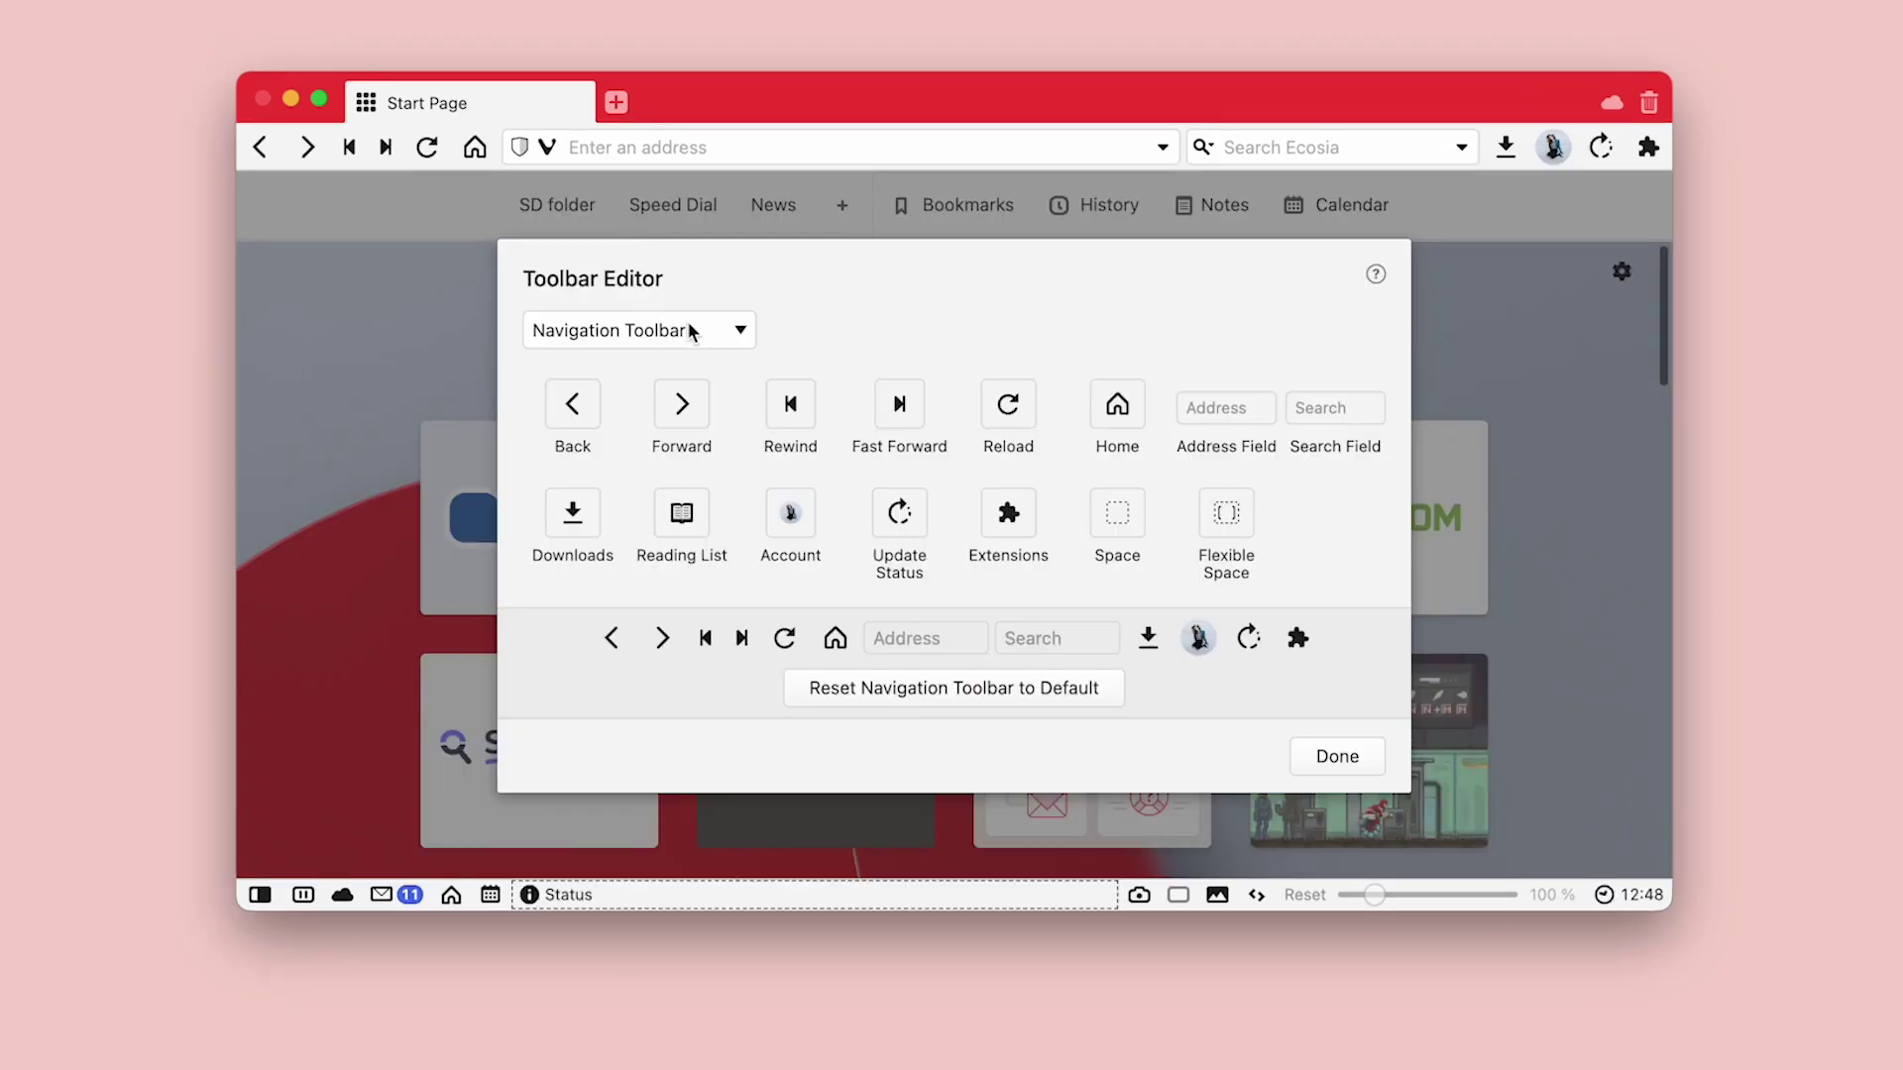
pyautogui.click(738, 334)
pyautogui.press('Down')
pyautogui.press('Down')
pyautogui.press('Down')
pyautogui.press('Down')
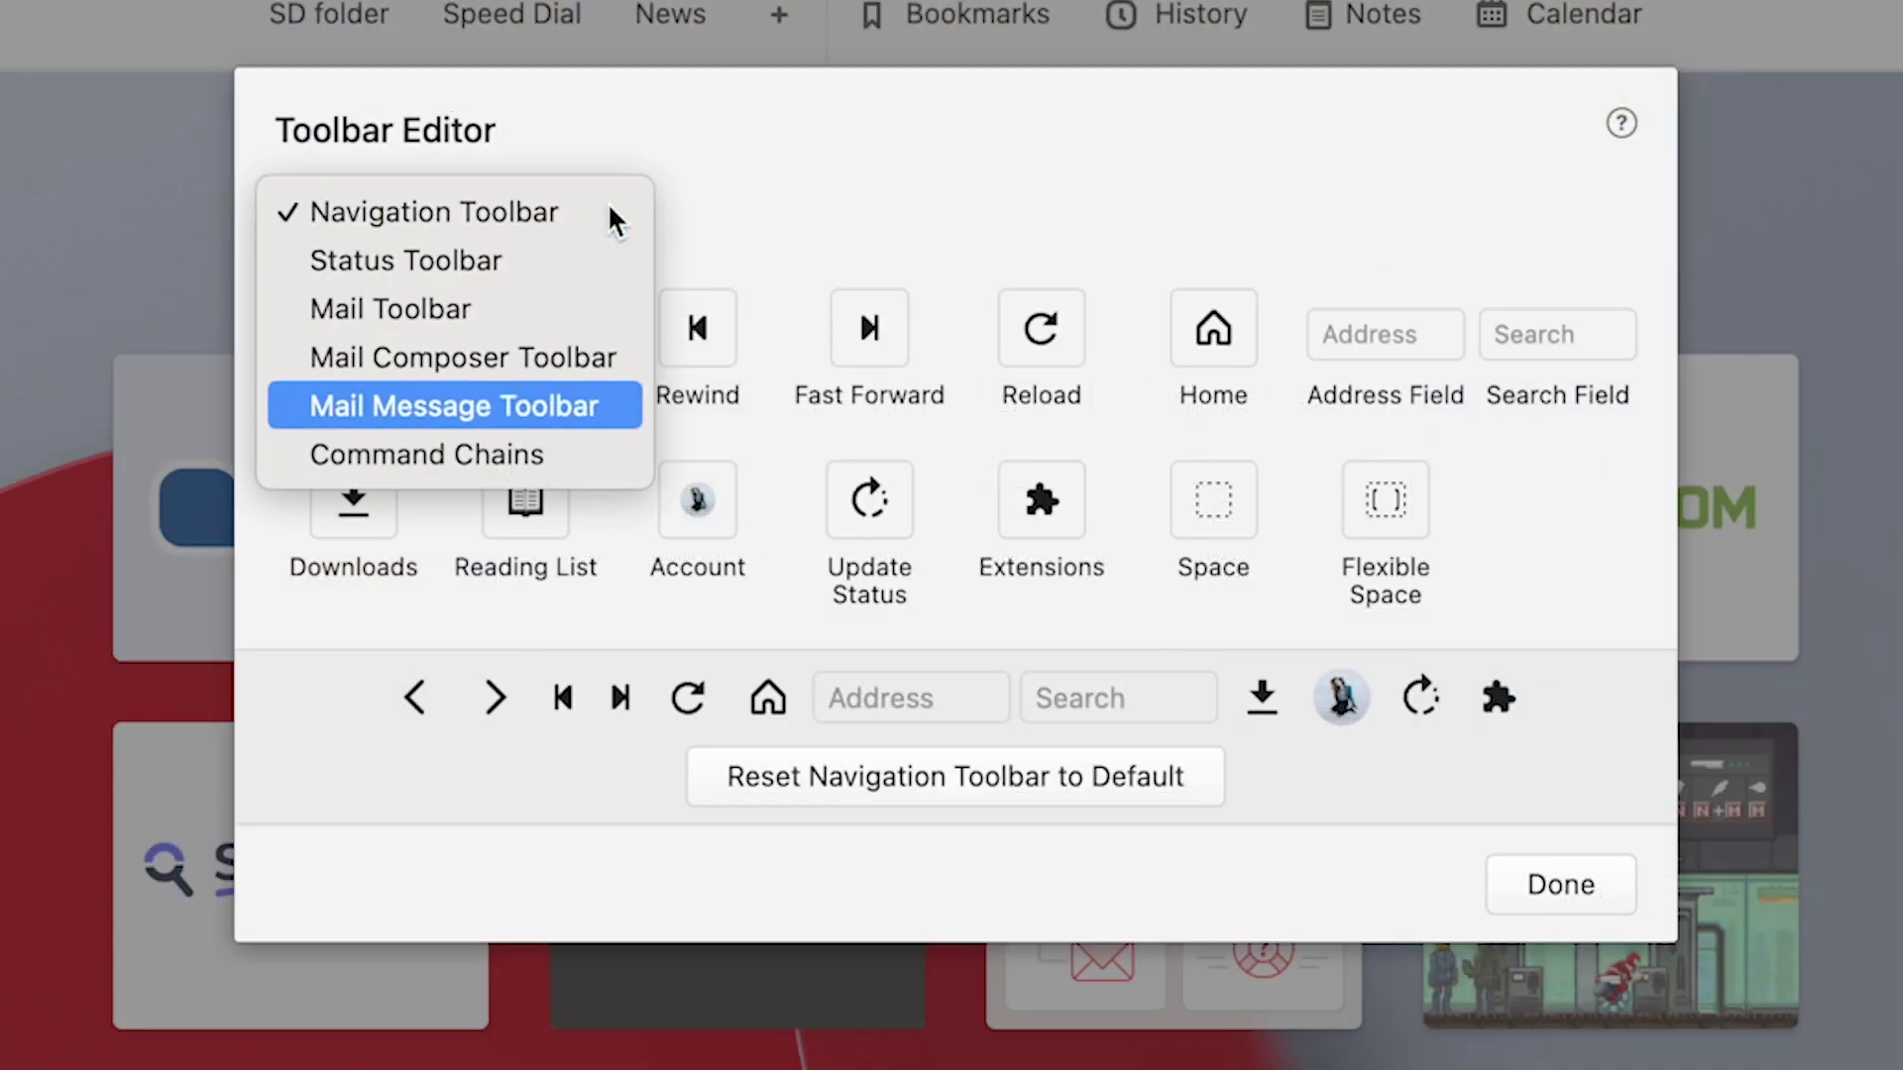
pyautogui.press('Down')
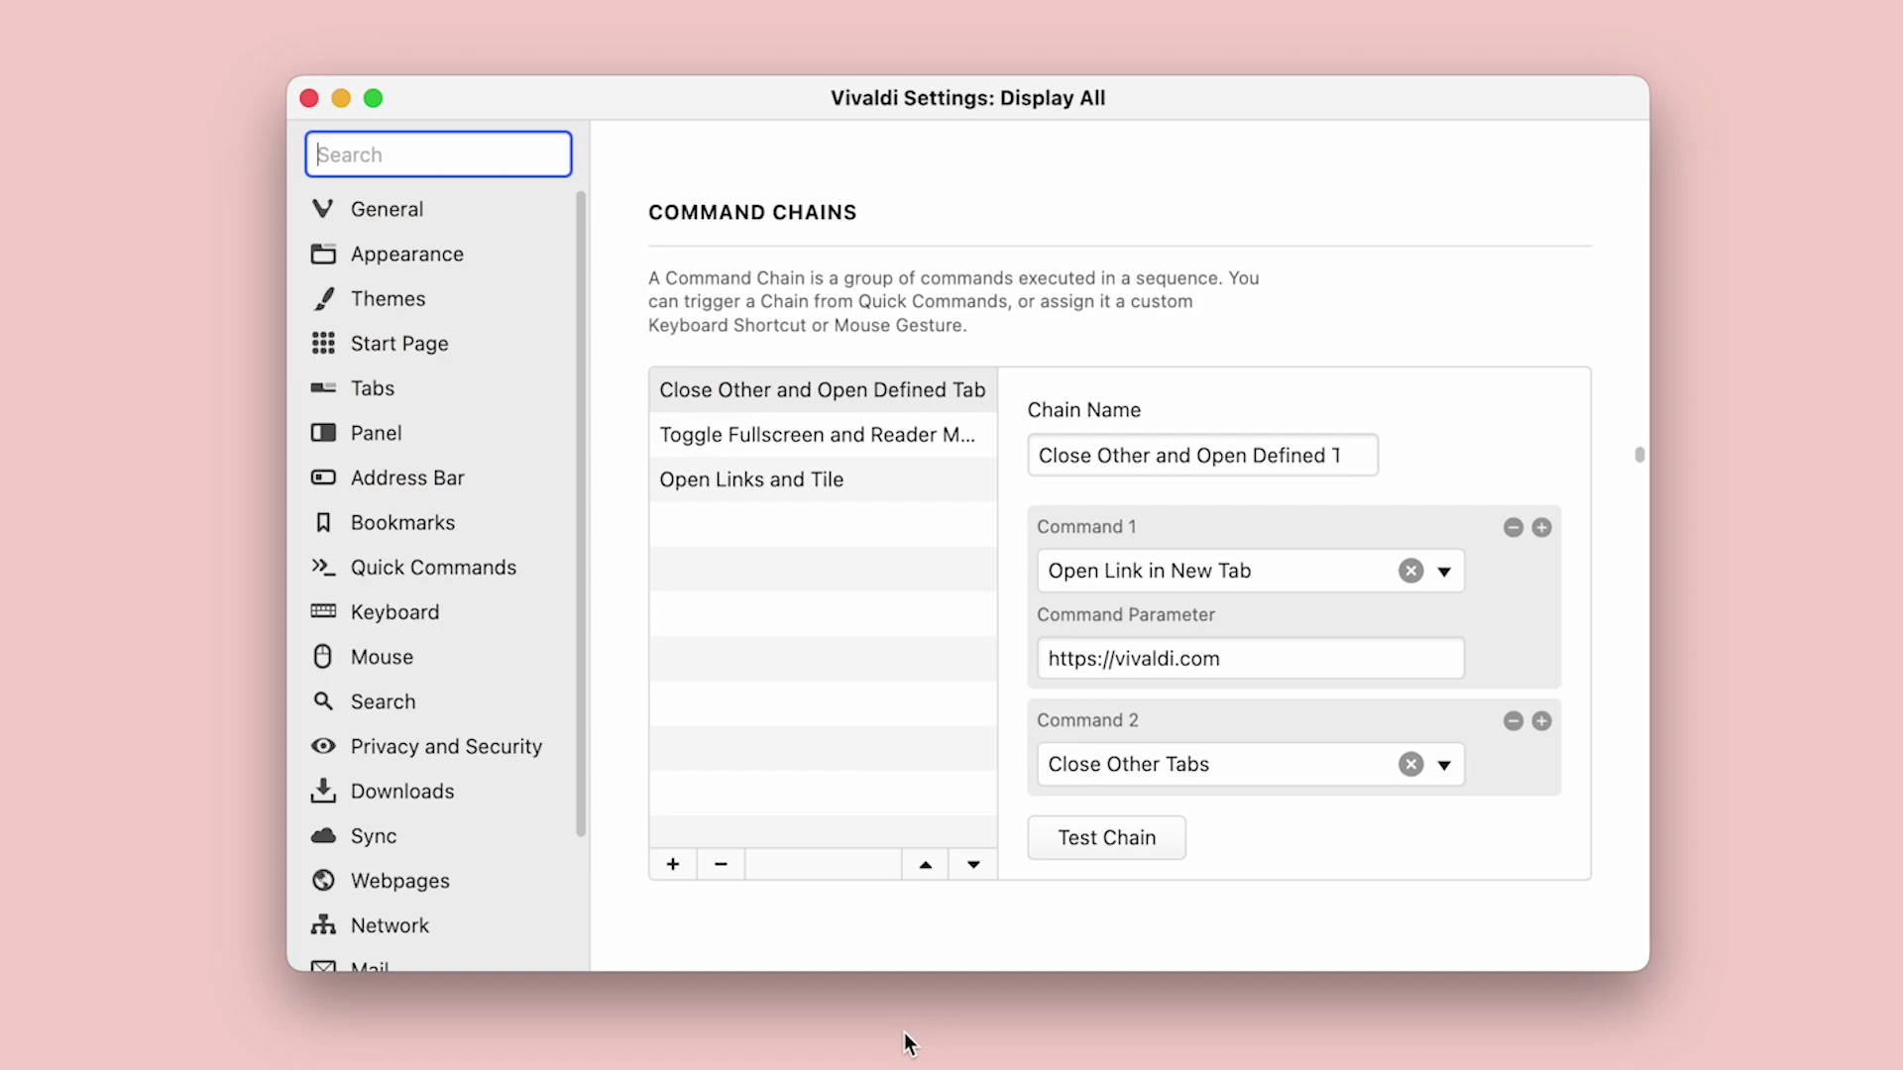
# Create a 'Settings' chain whose first command is Settings, put it on the toolbar, and run it
pyautogui.click(674, 871)
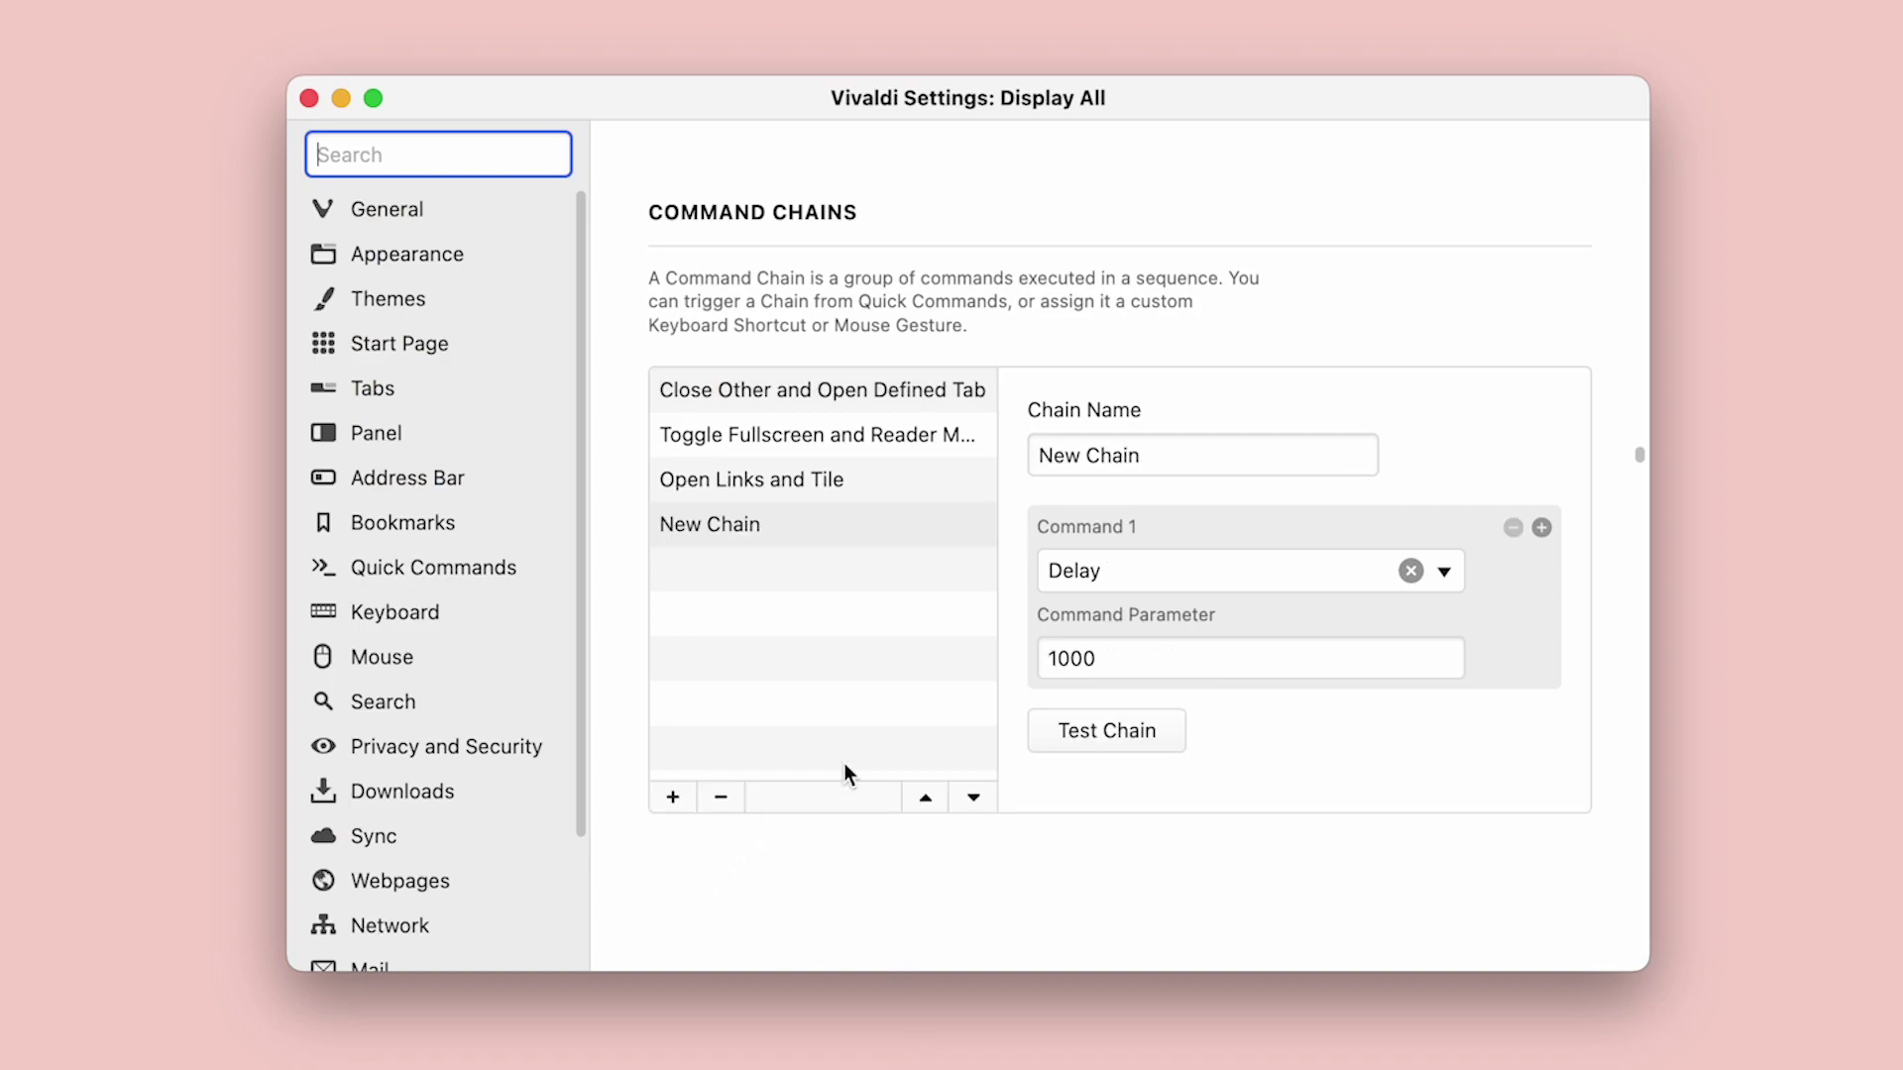
pyautogui.tripleClick(1335, 474)
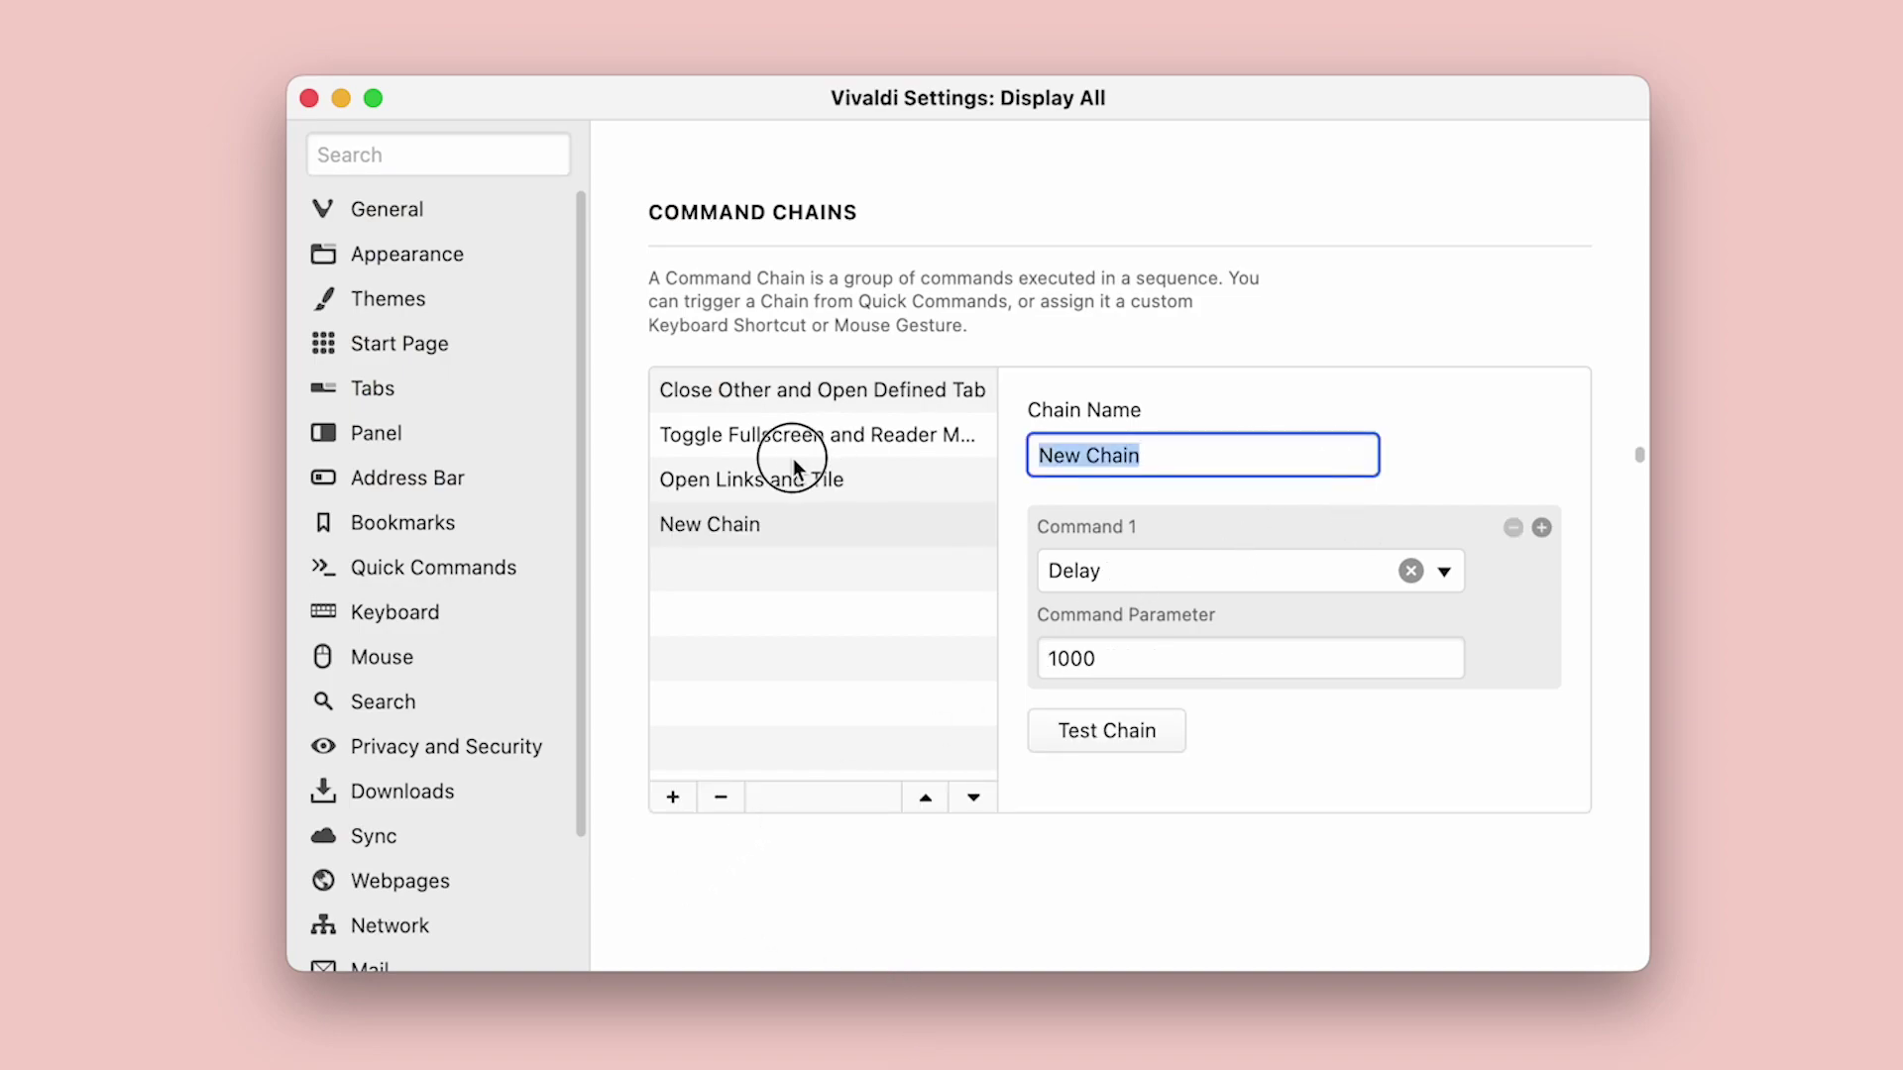
pyautogui.press('BackSpace')
pyautogui.write('Se')
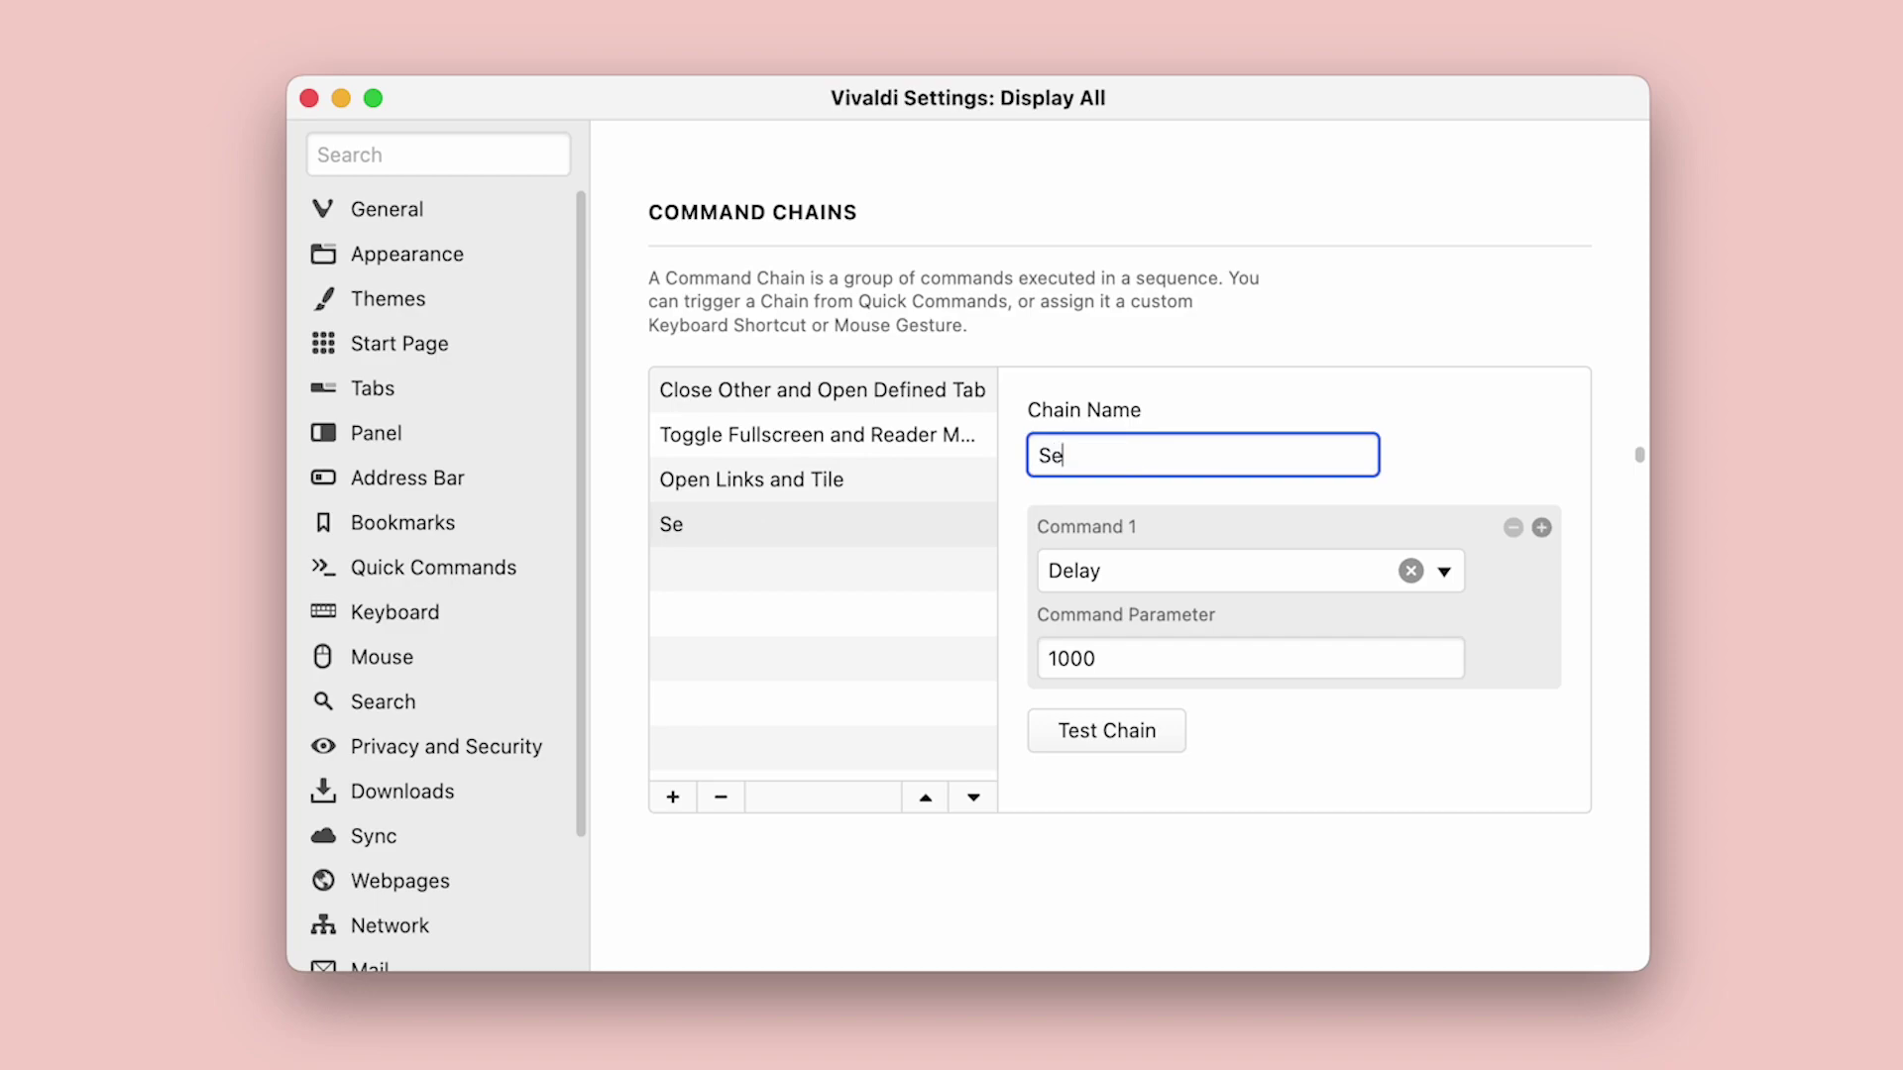
pyautogui.write('ttings')
pyautogui.click(1444, 572)
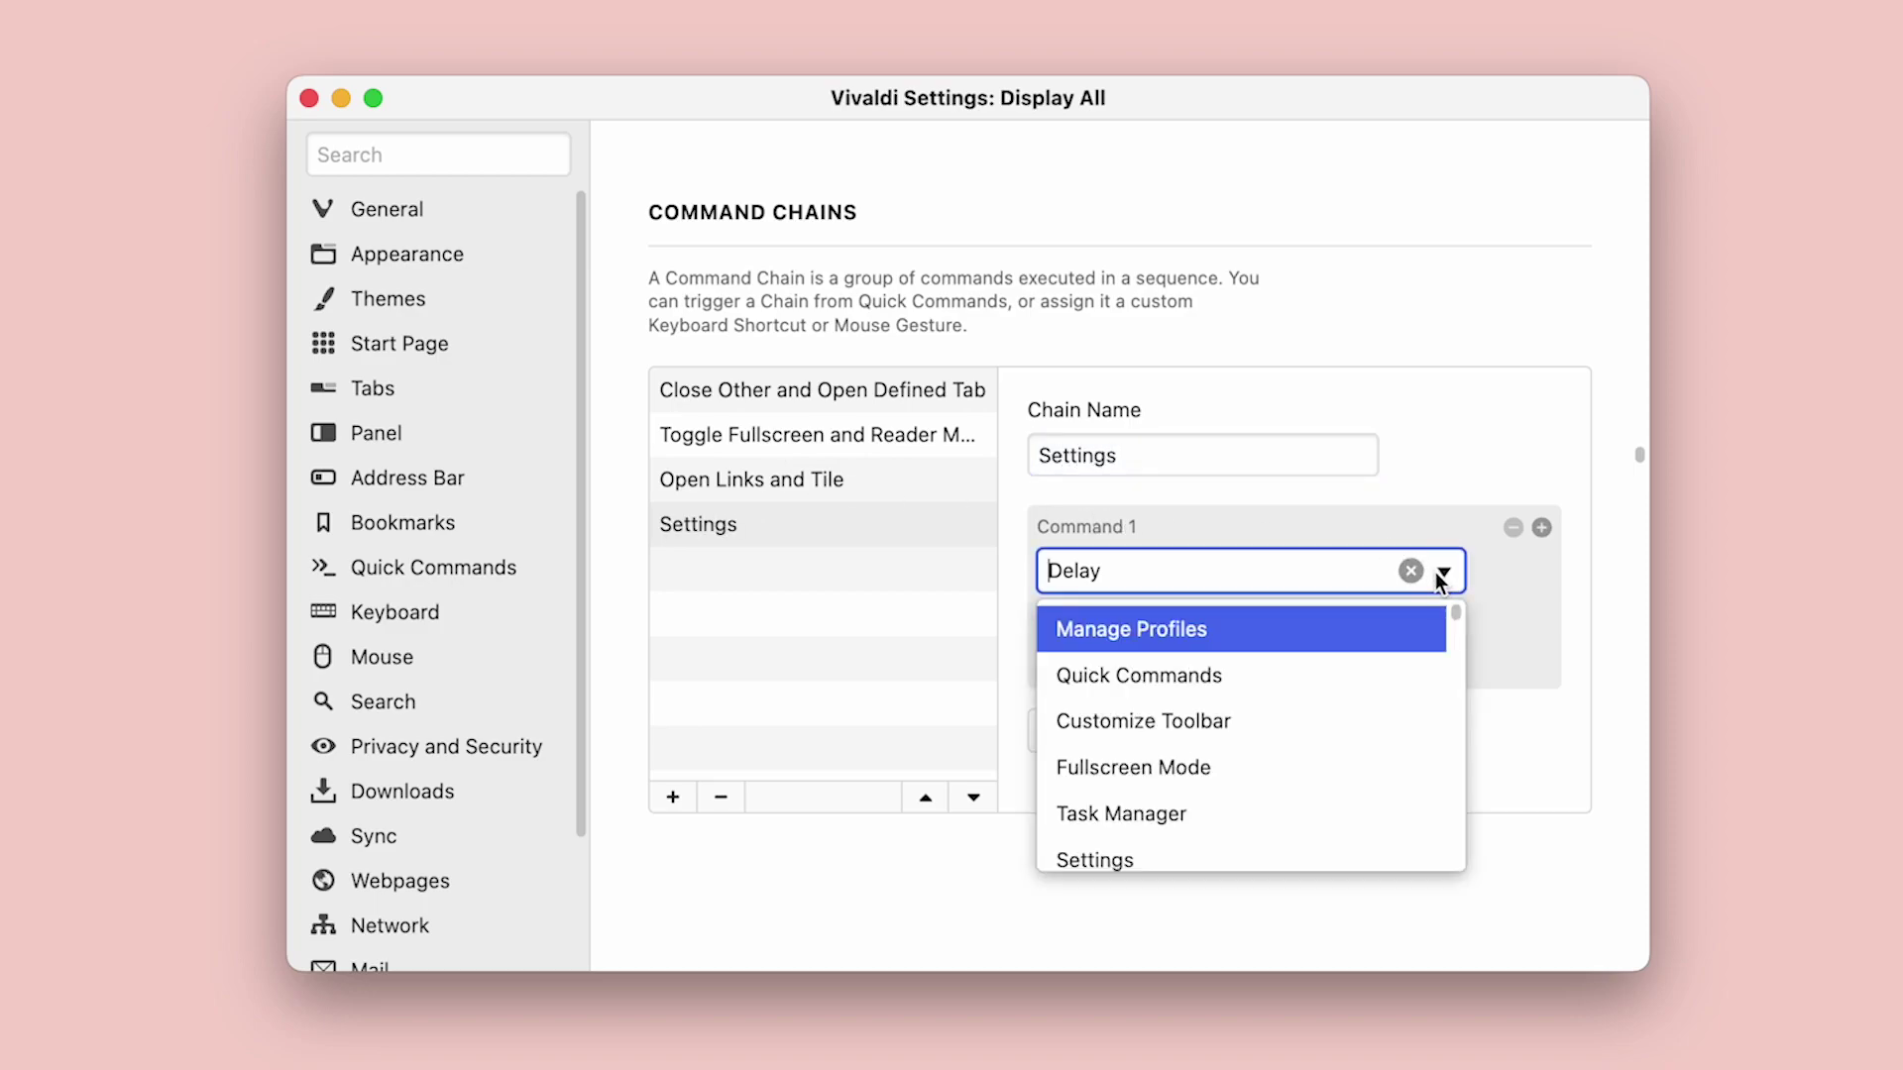
pyautogui.click(1304, 849)
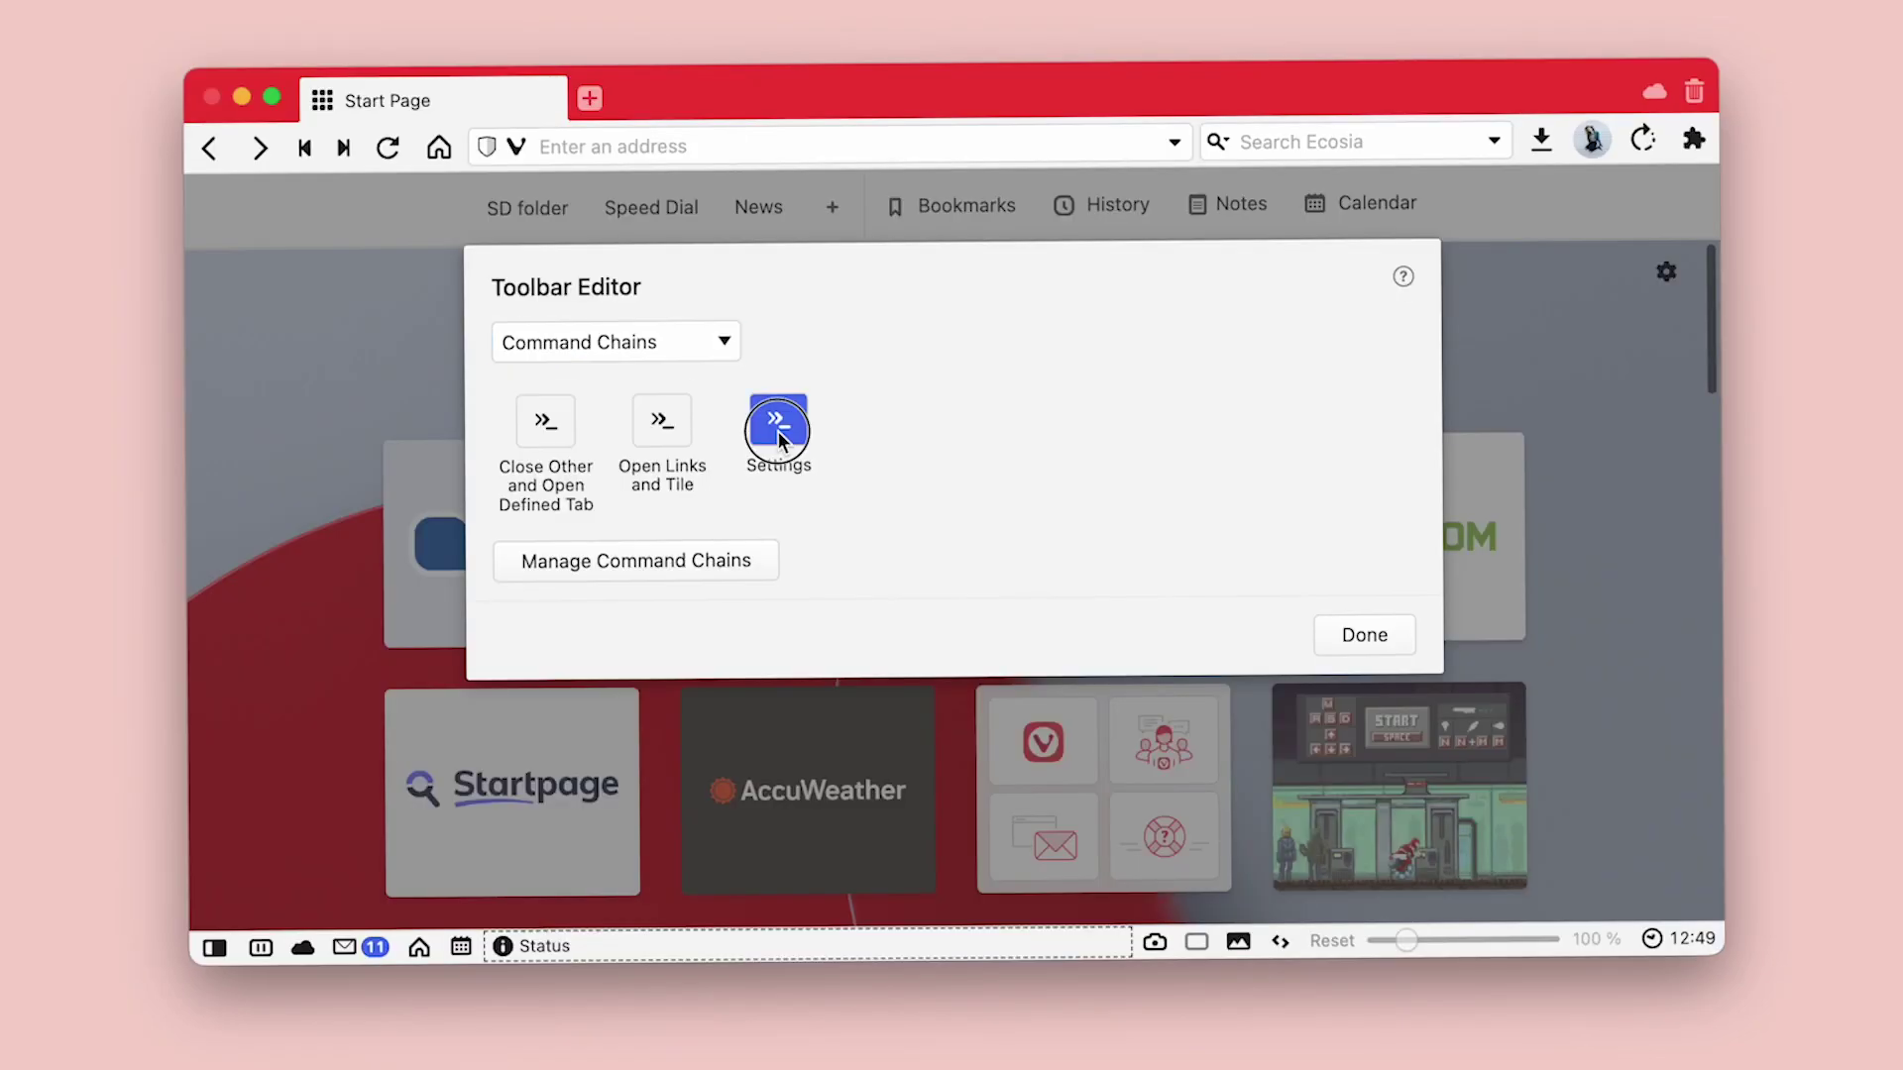
pyautogui.moveTo(777, 431); pyautogui.dragTo(1497, 145)
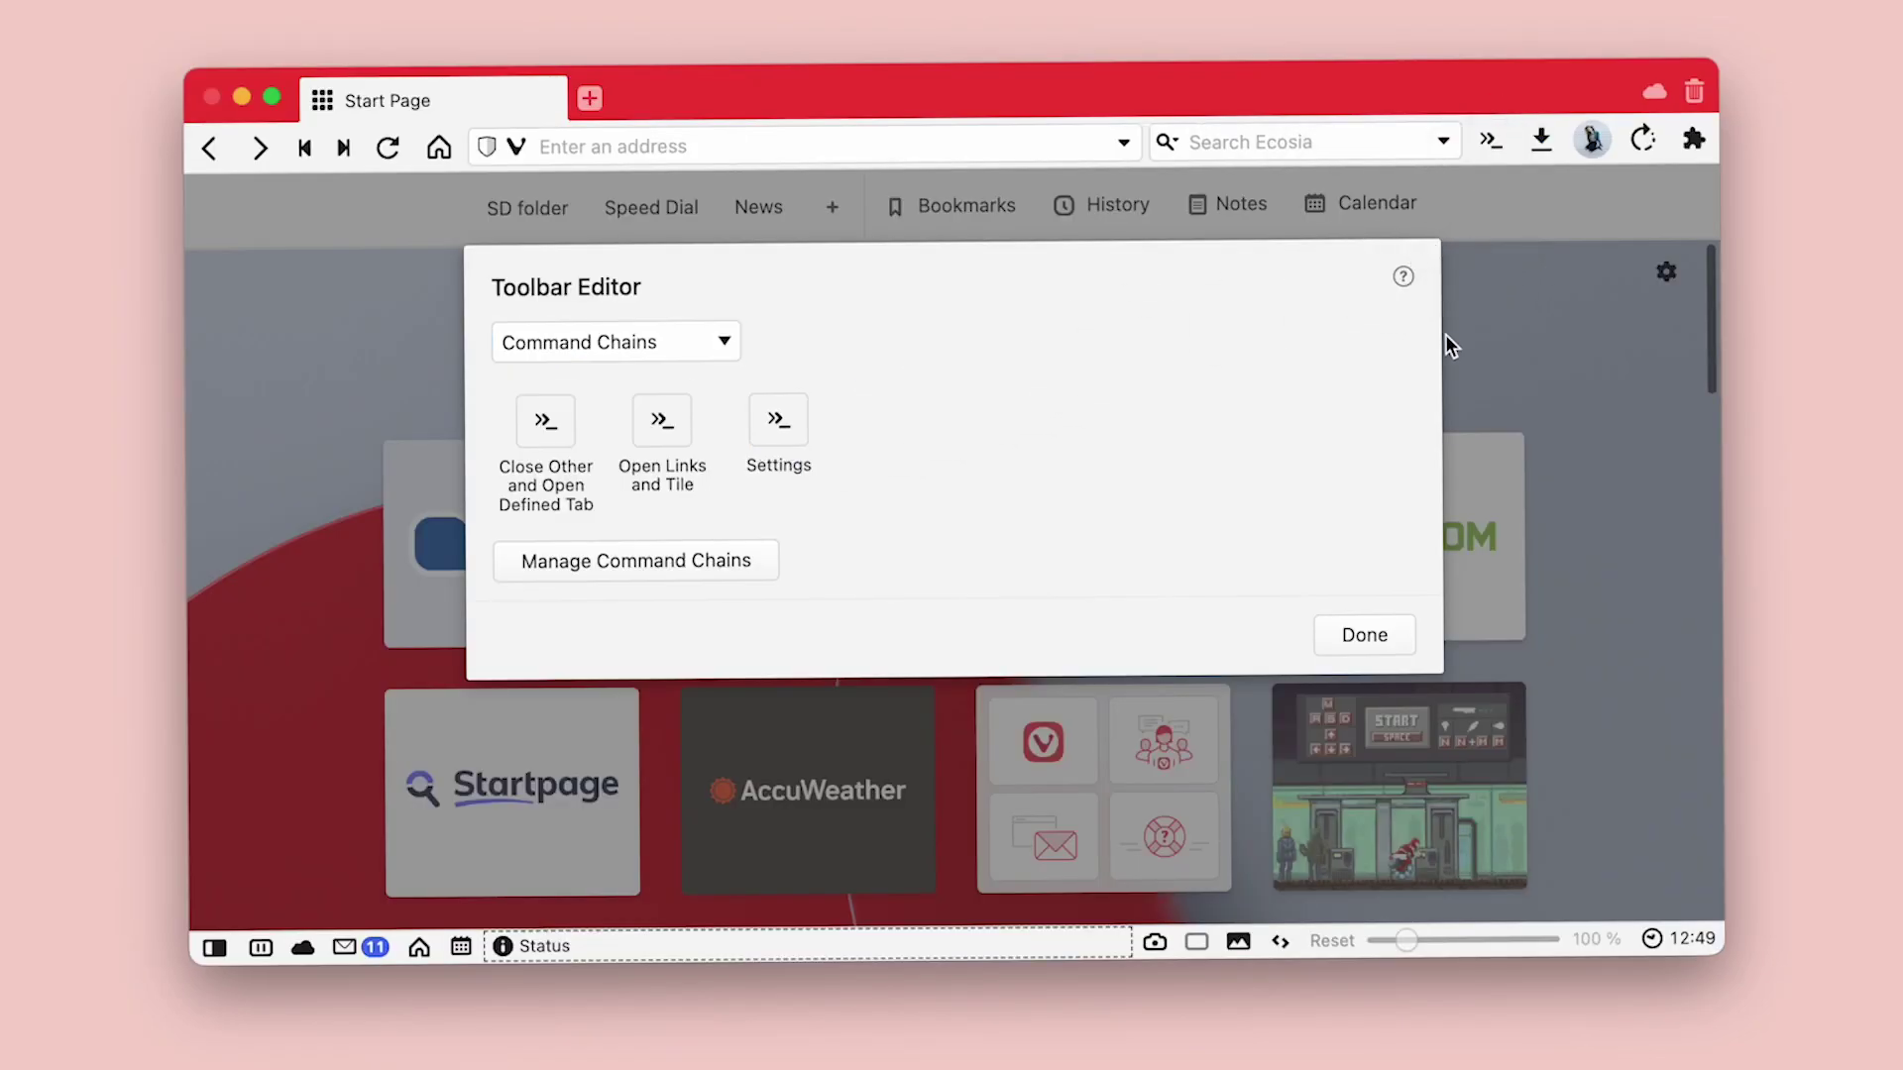
pyautogui.click(1633, 119)
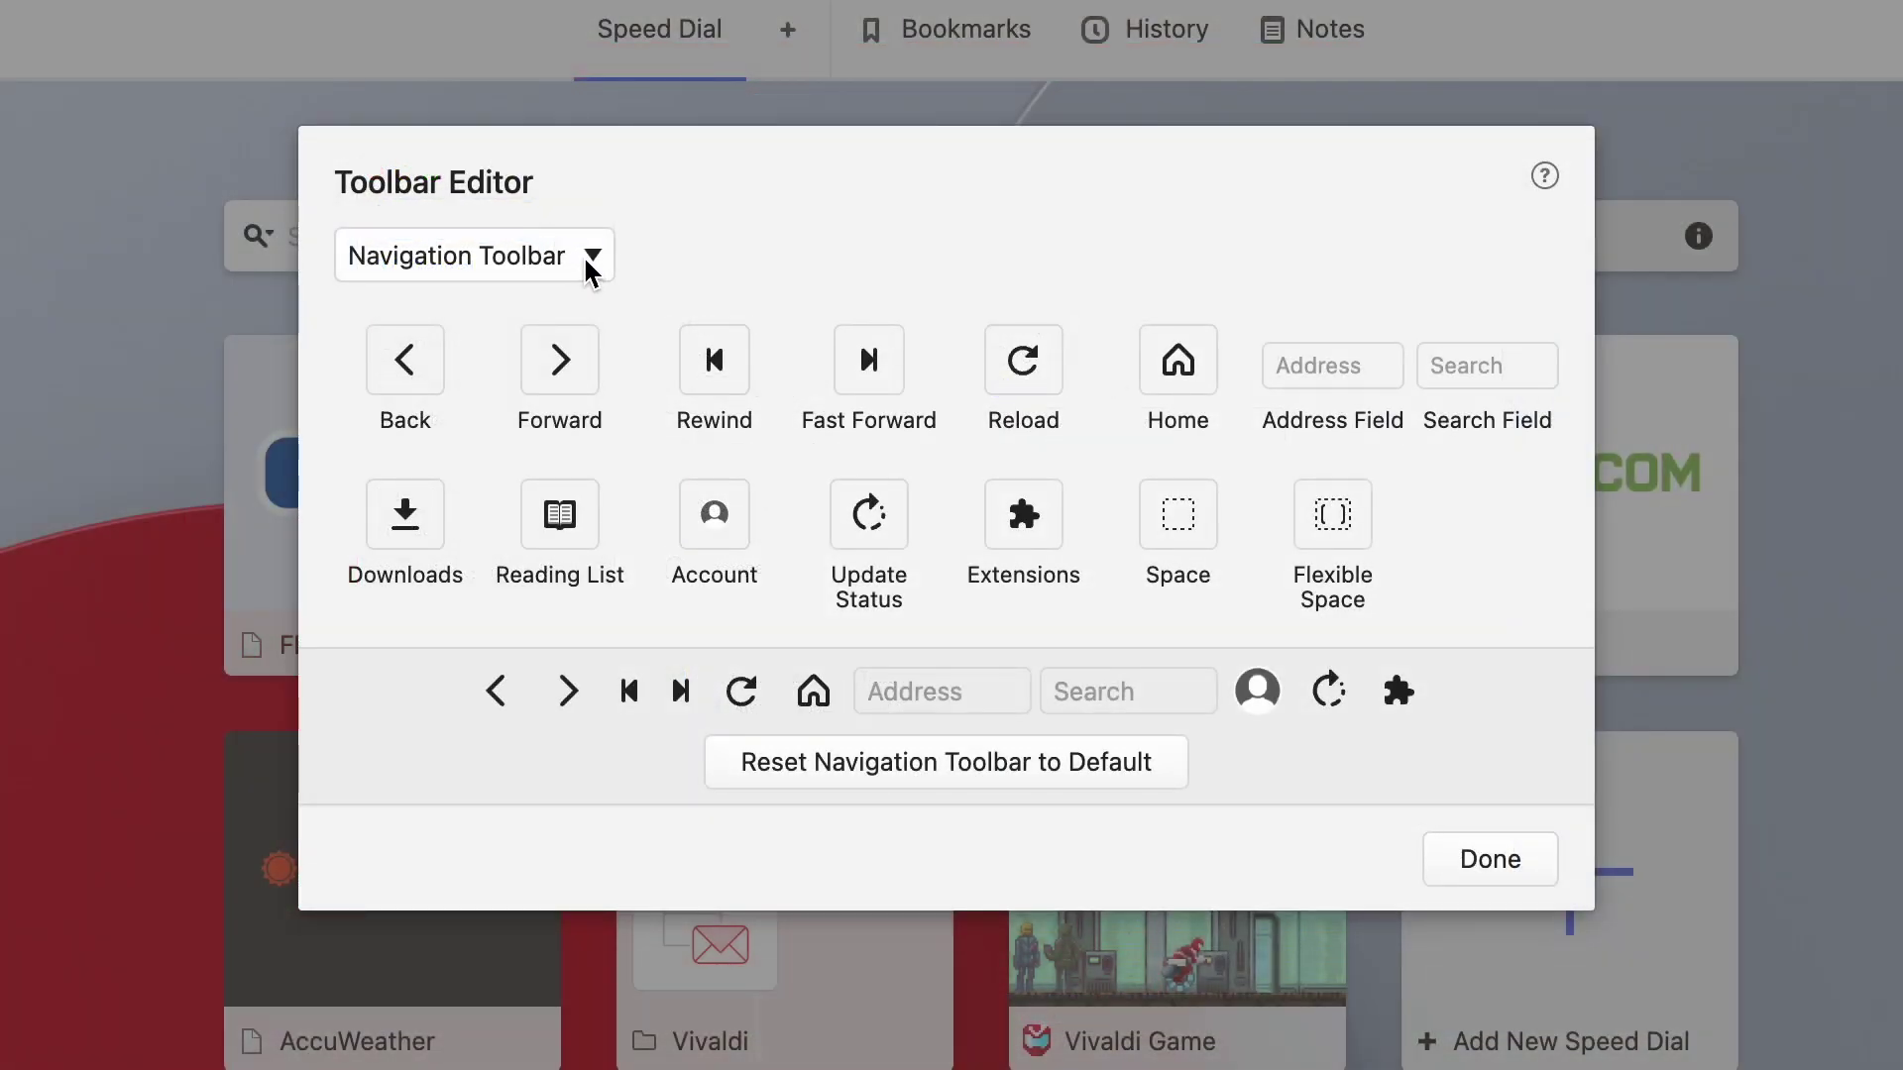
# Give the Full Screen Mode chain Command 1 Toggle Reader View and Command 2 Fullscreen Mode
pyautogui.click(586, 260)
pyautogui.click(575, 341)
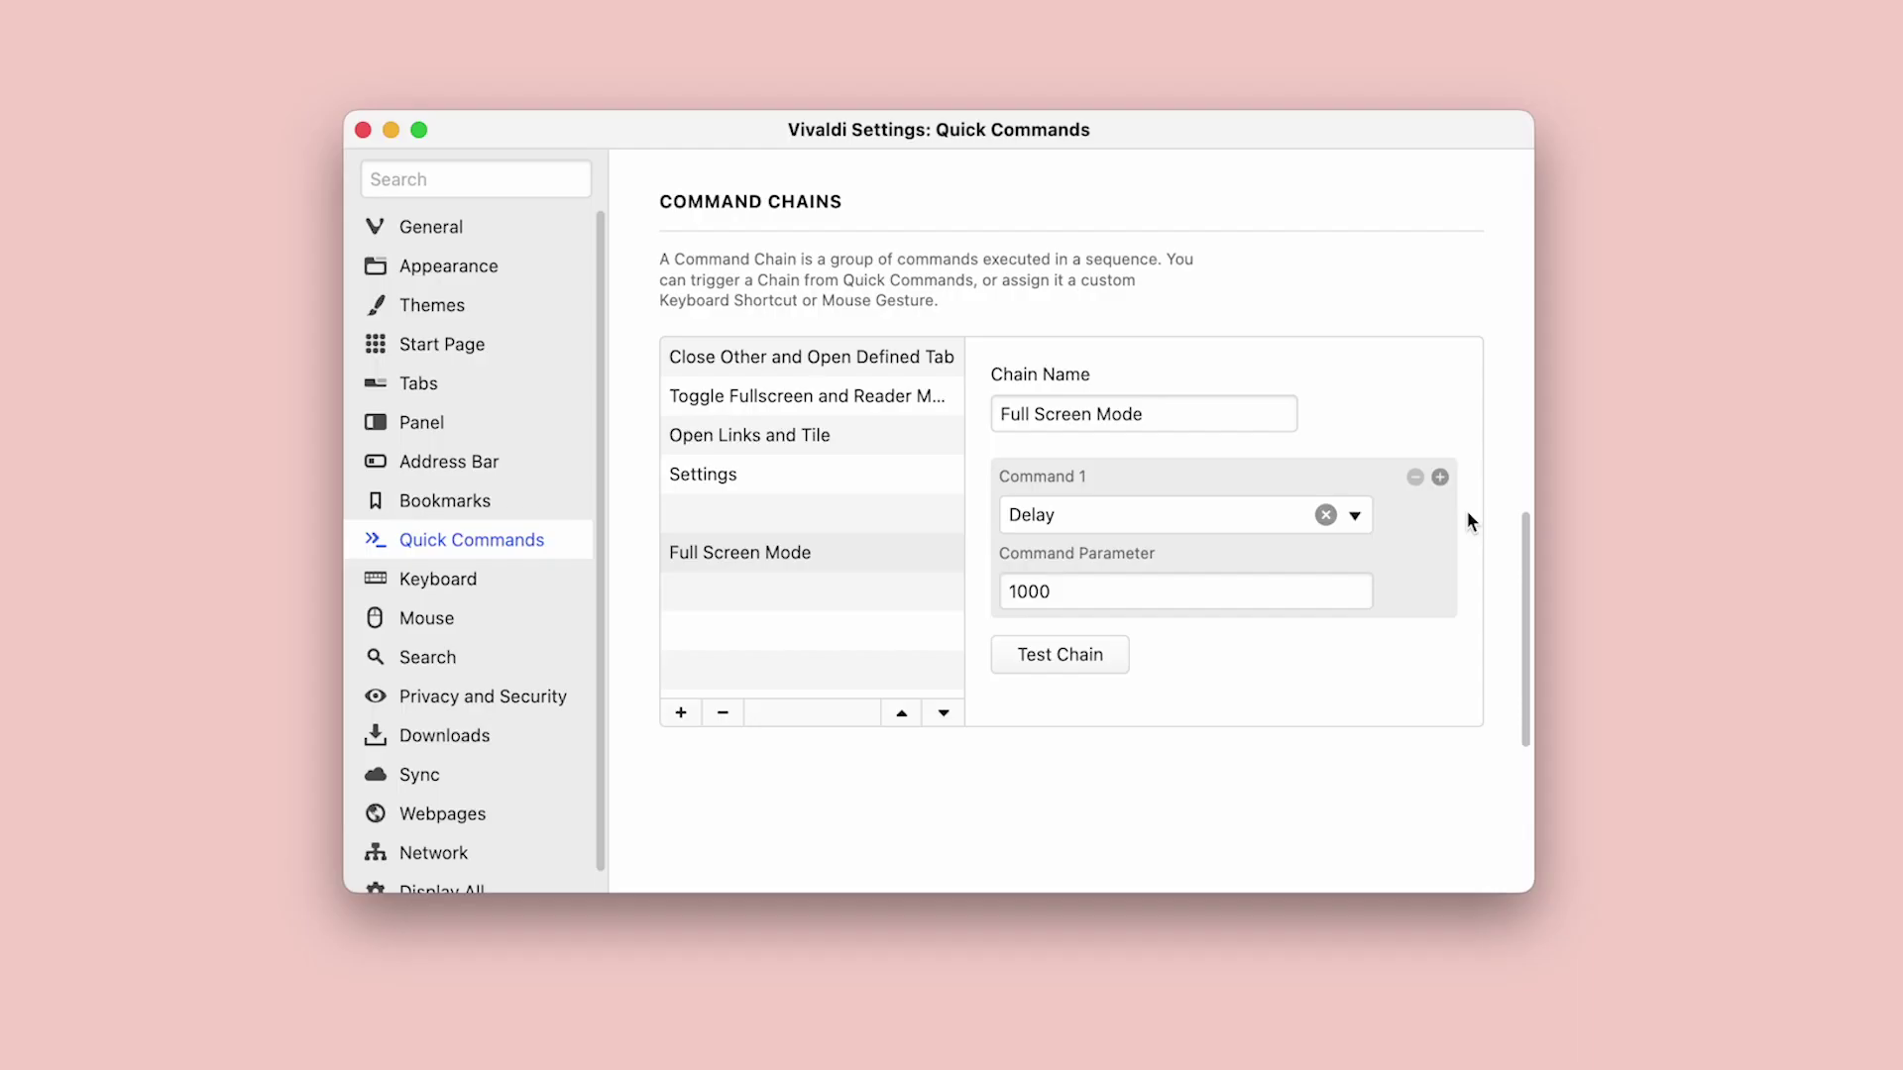
pyautogui.click(1354, 516)
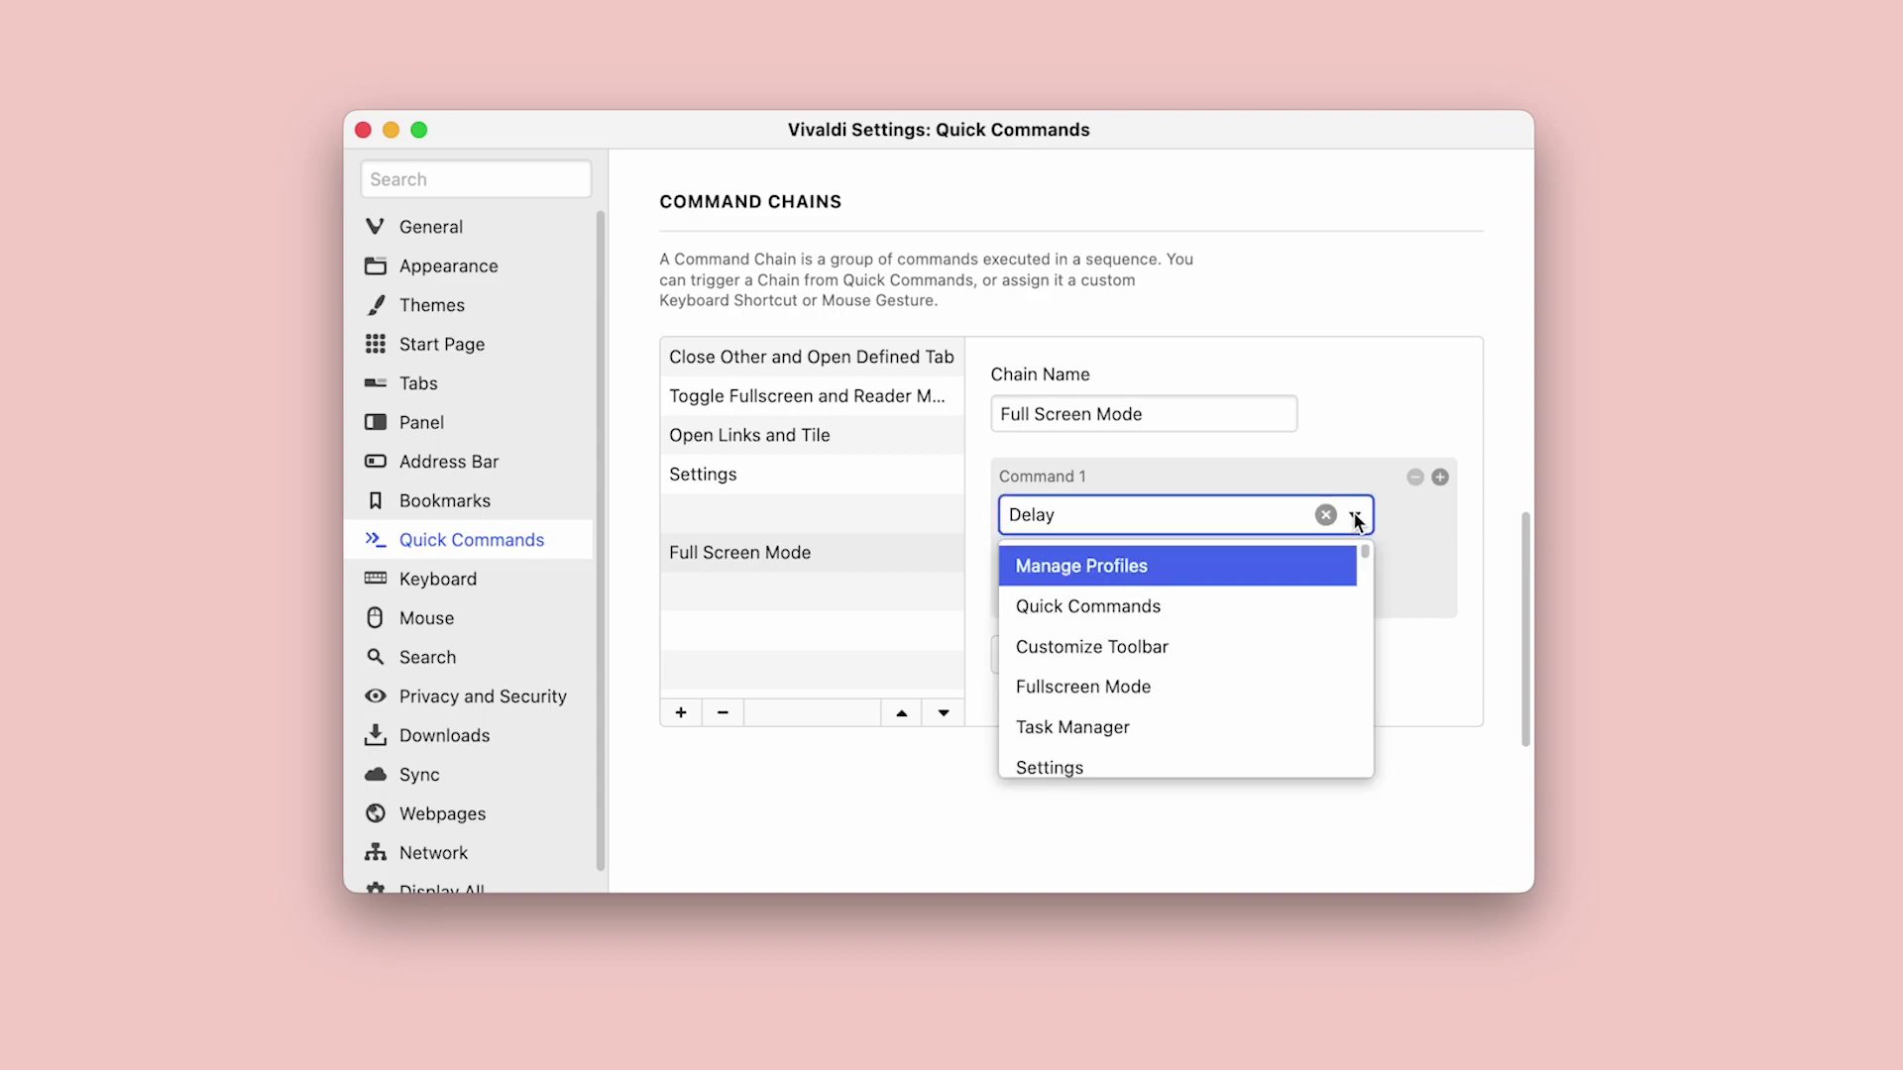
pyautogui.write('reader')
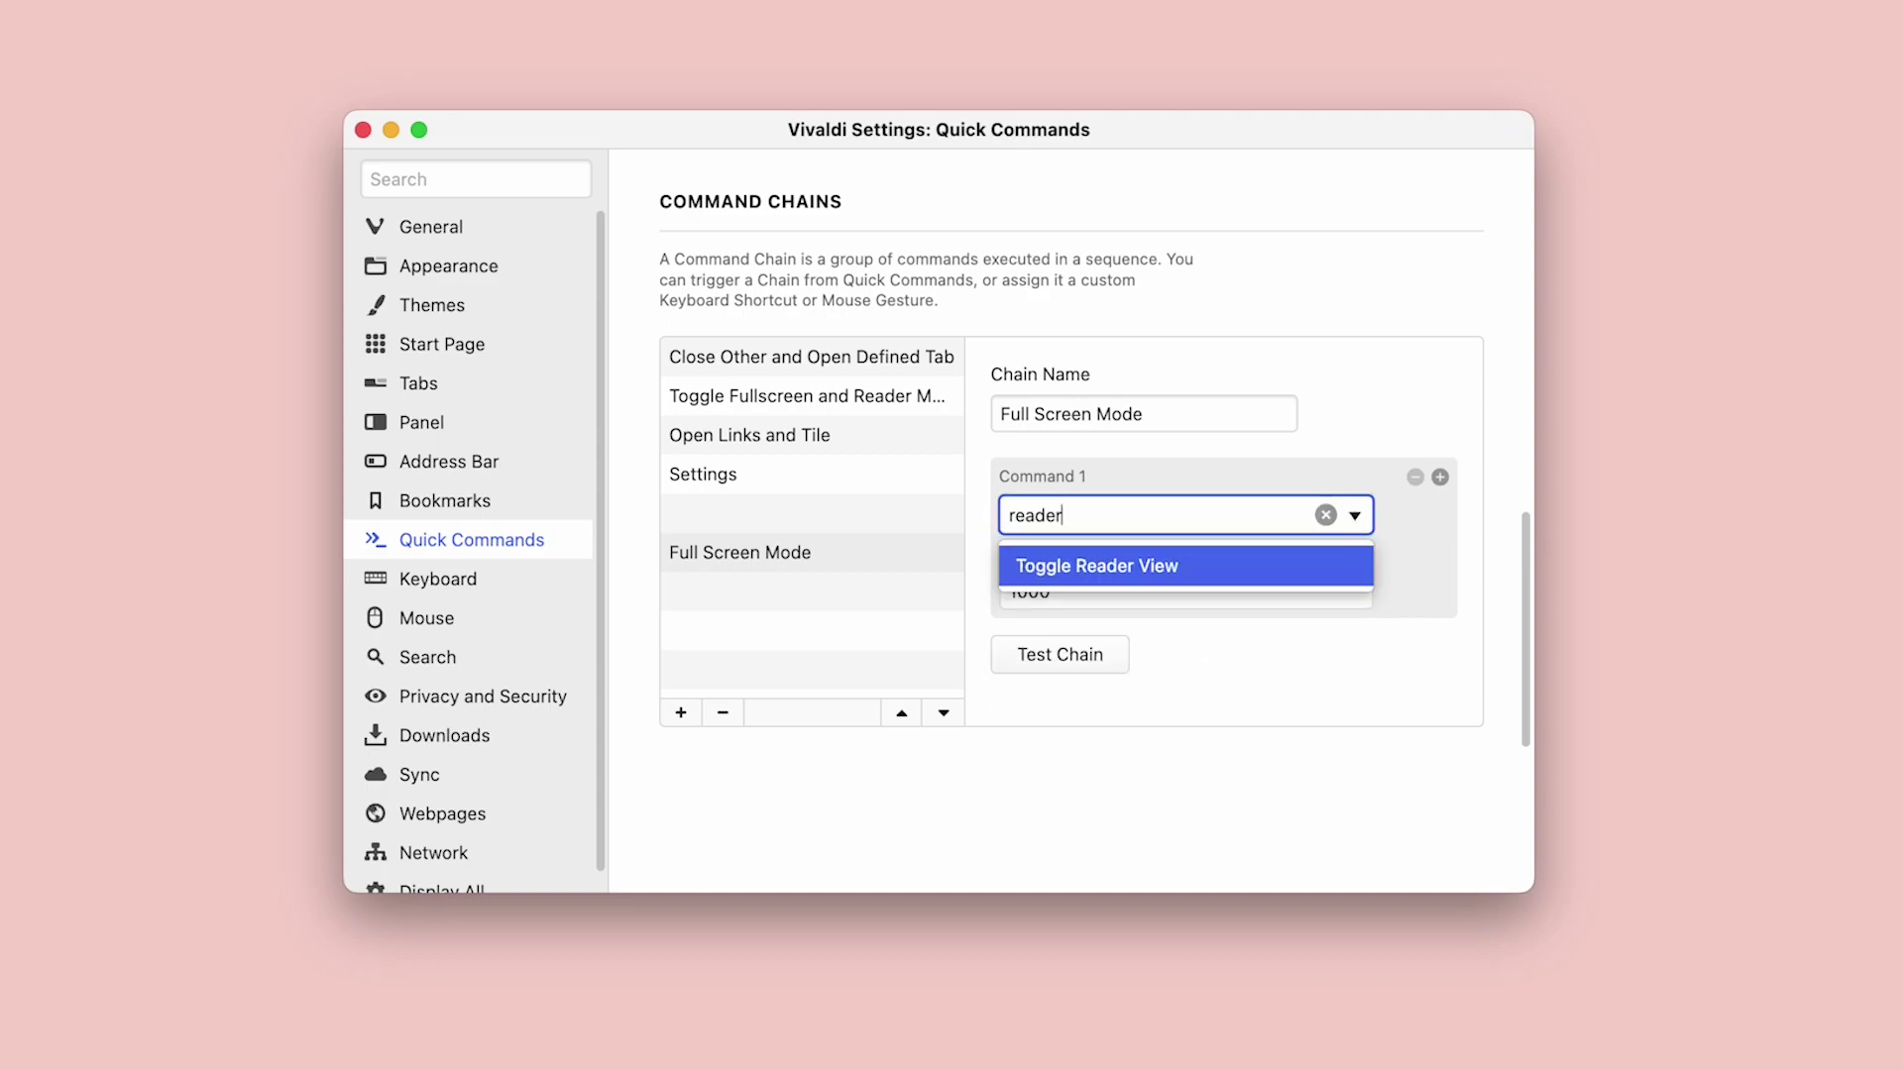
pyautogui.click(1307, 572)
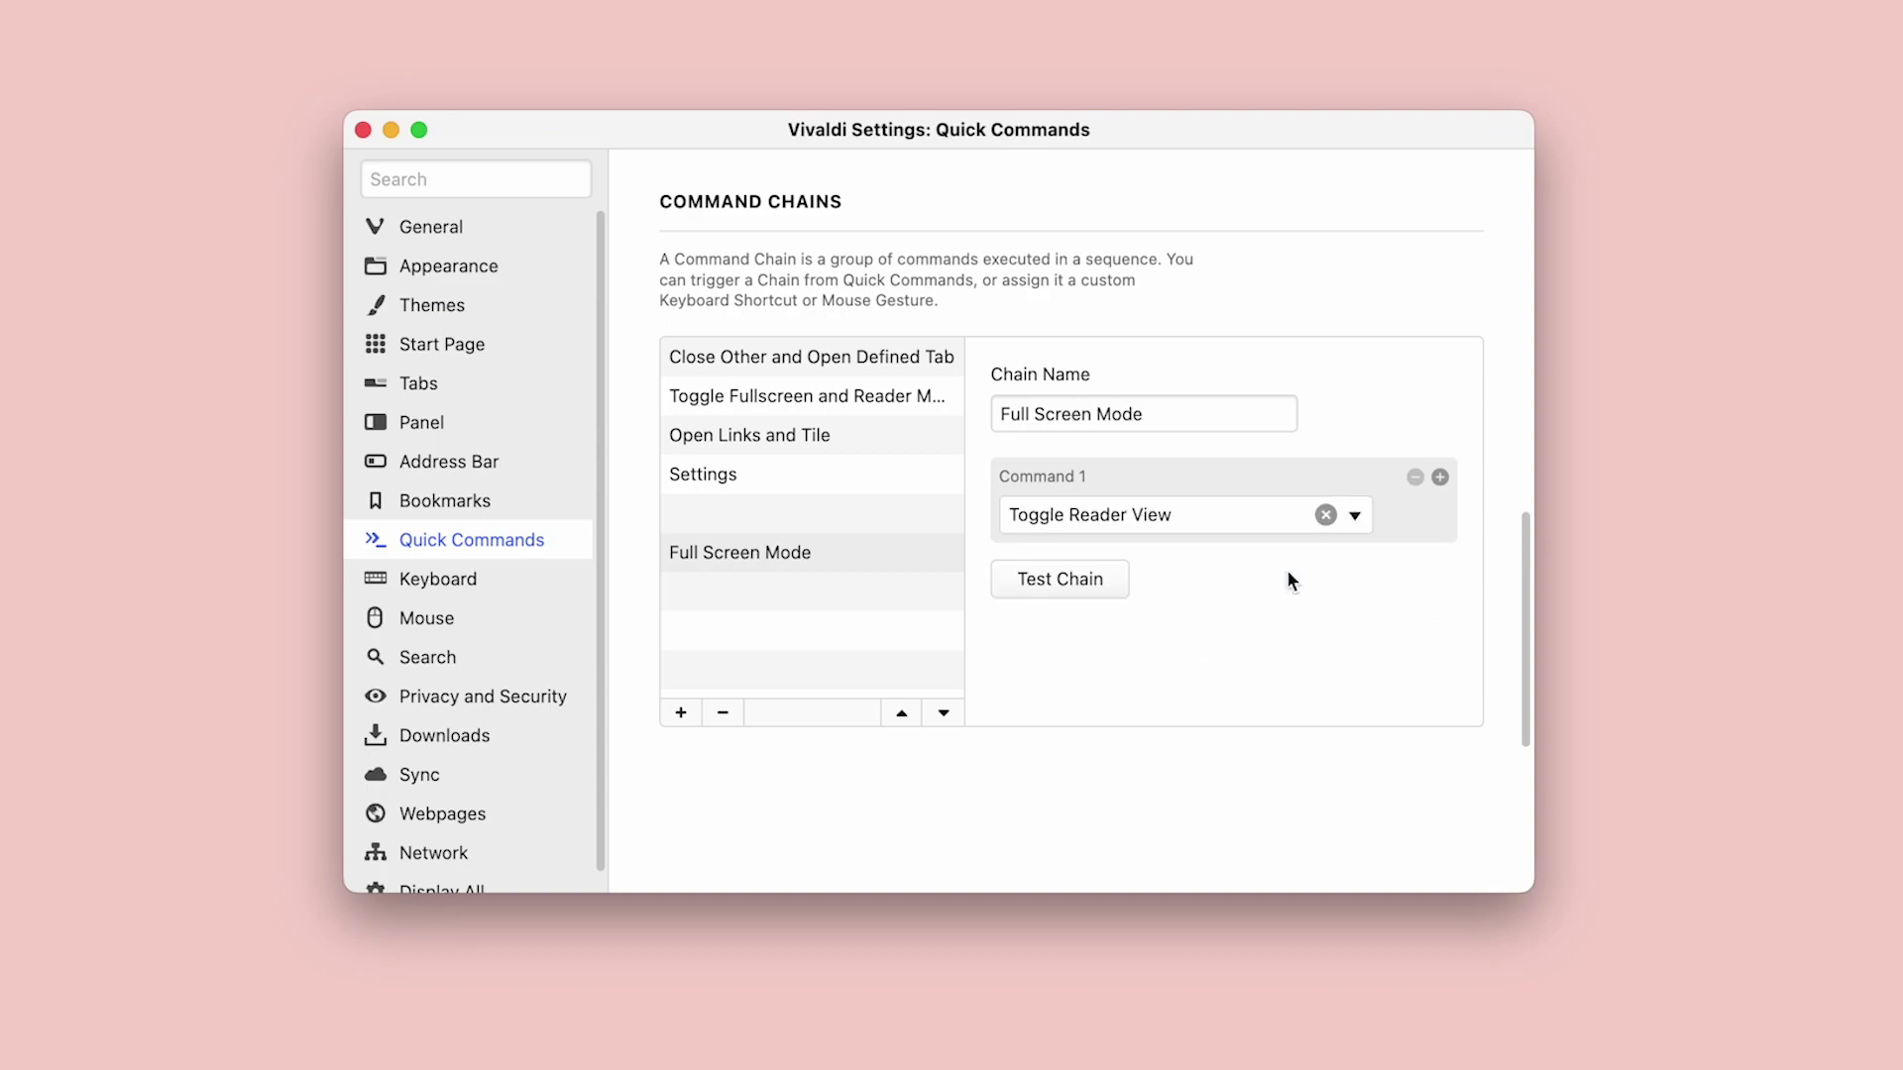
pyautogui.click(1439, 477)
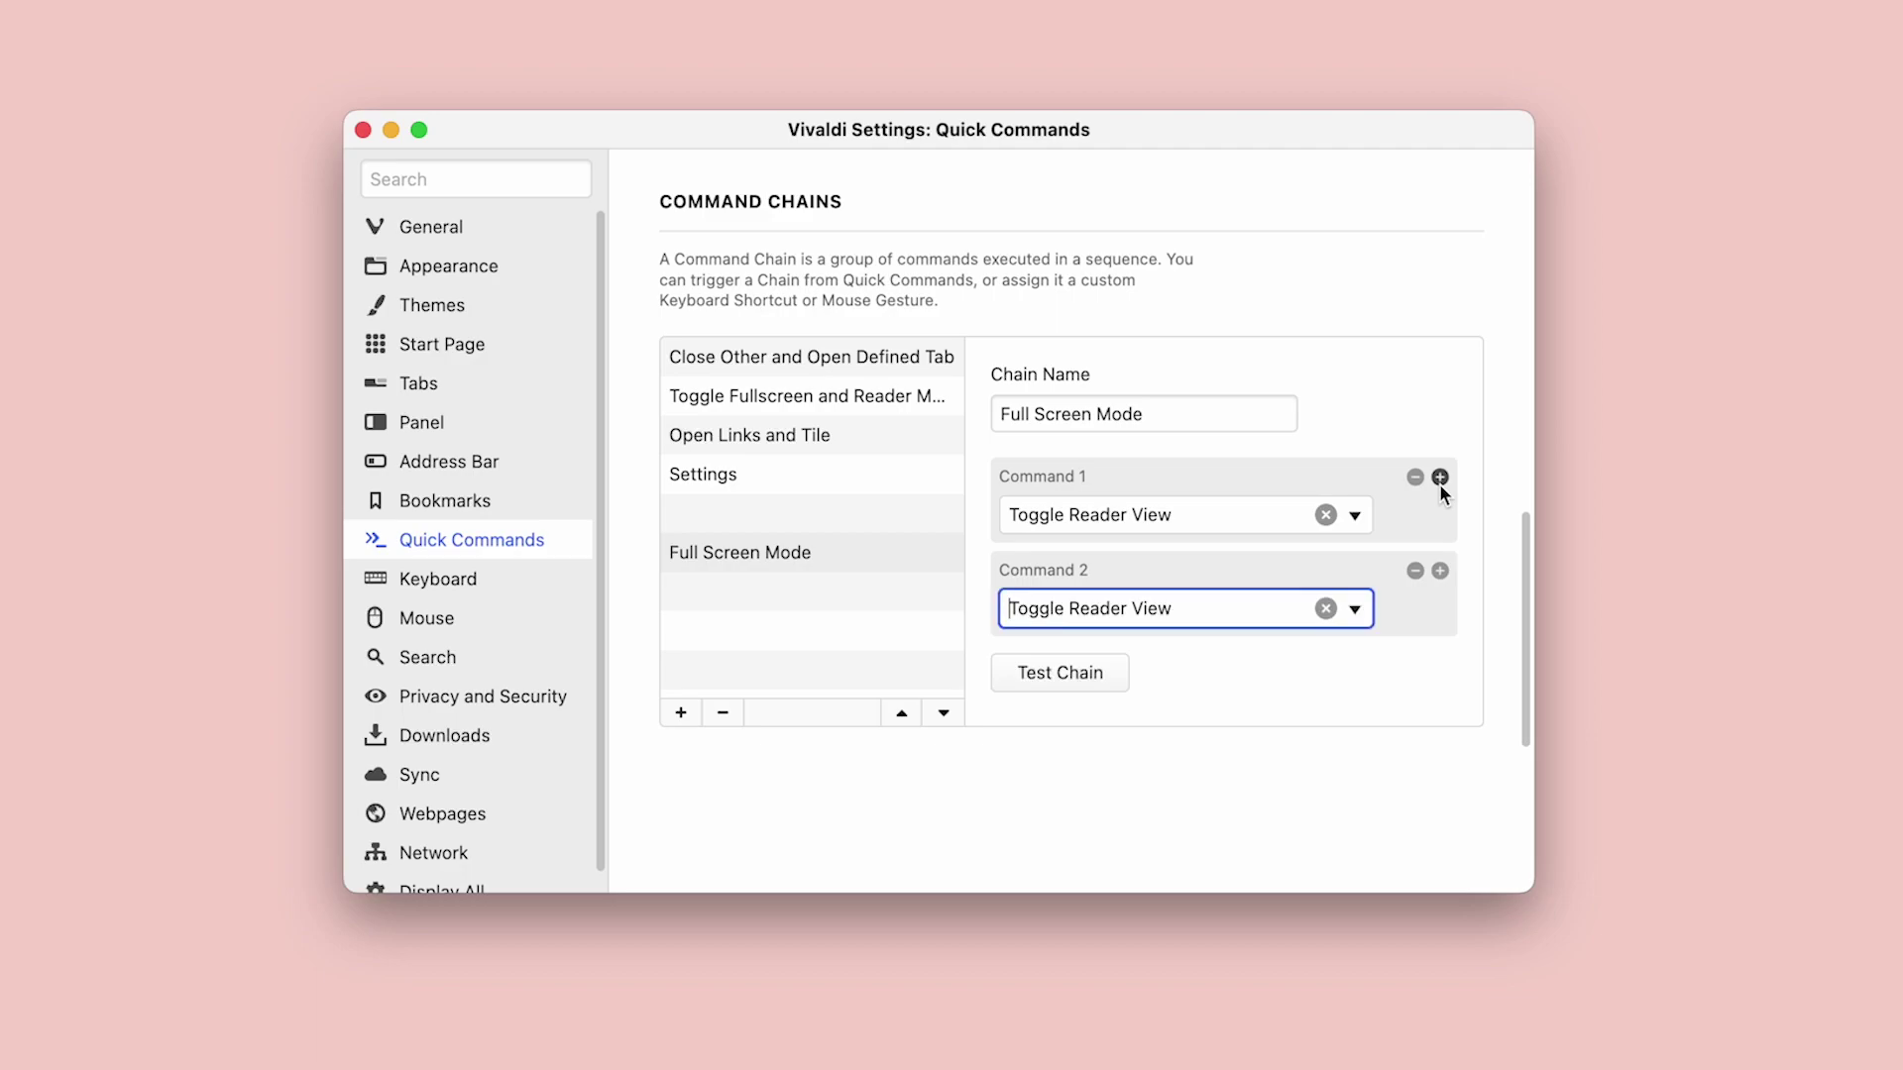
pyautogui.click(1246, 603)
pyautogui.write('fu')
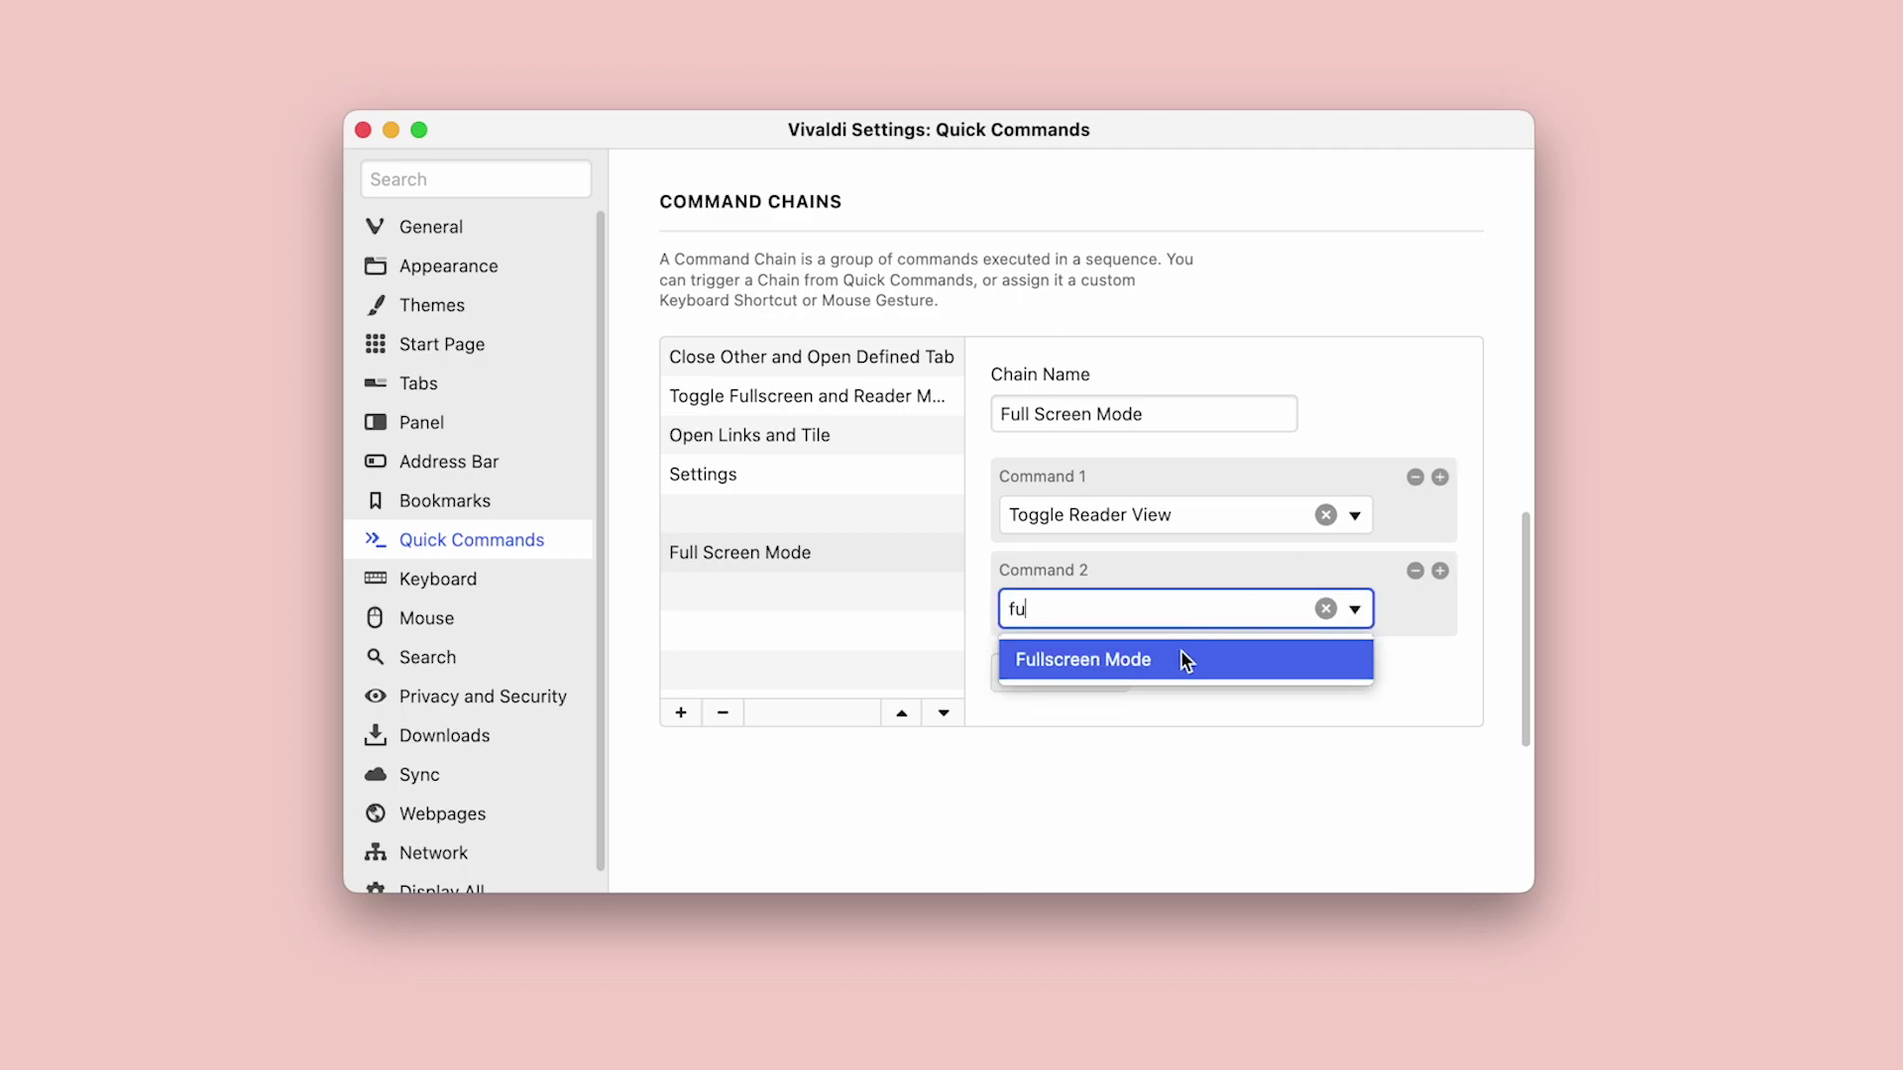
pyautogui.click(1179, 657)
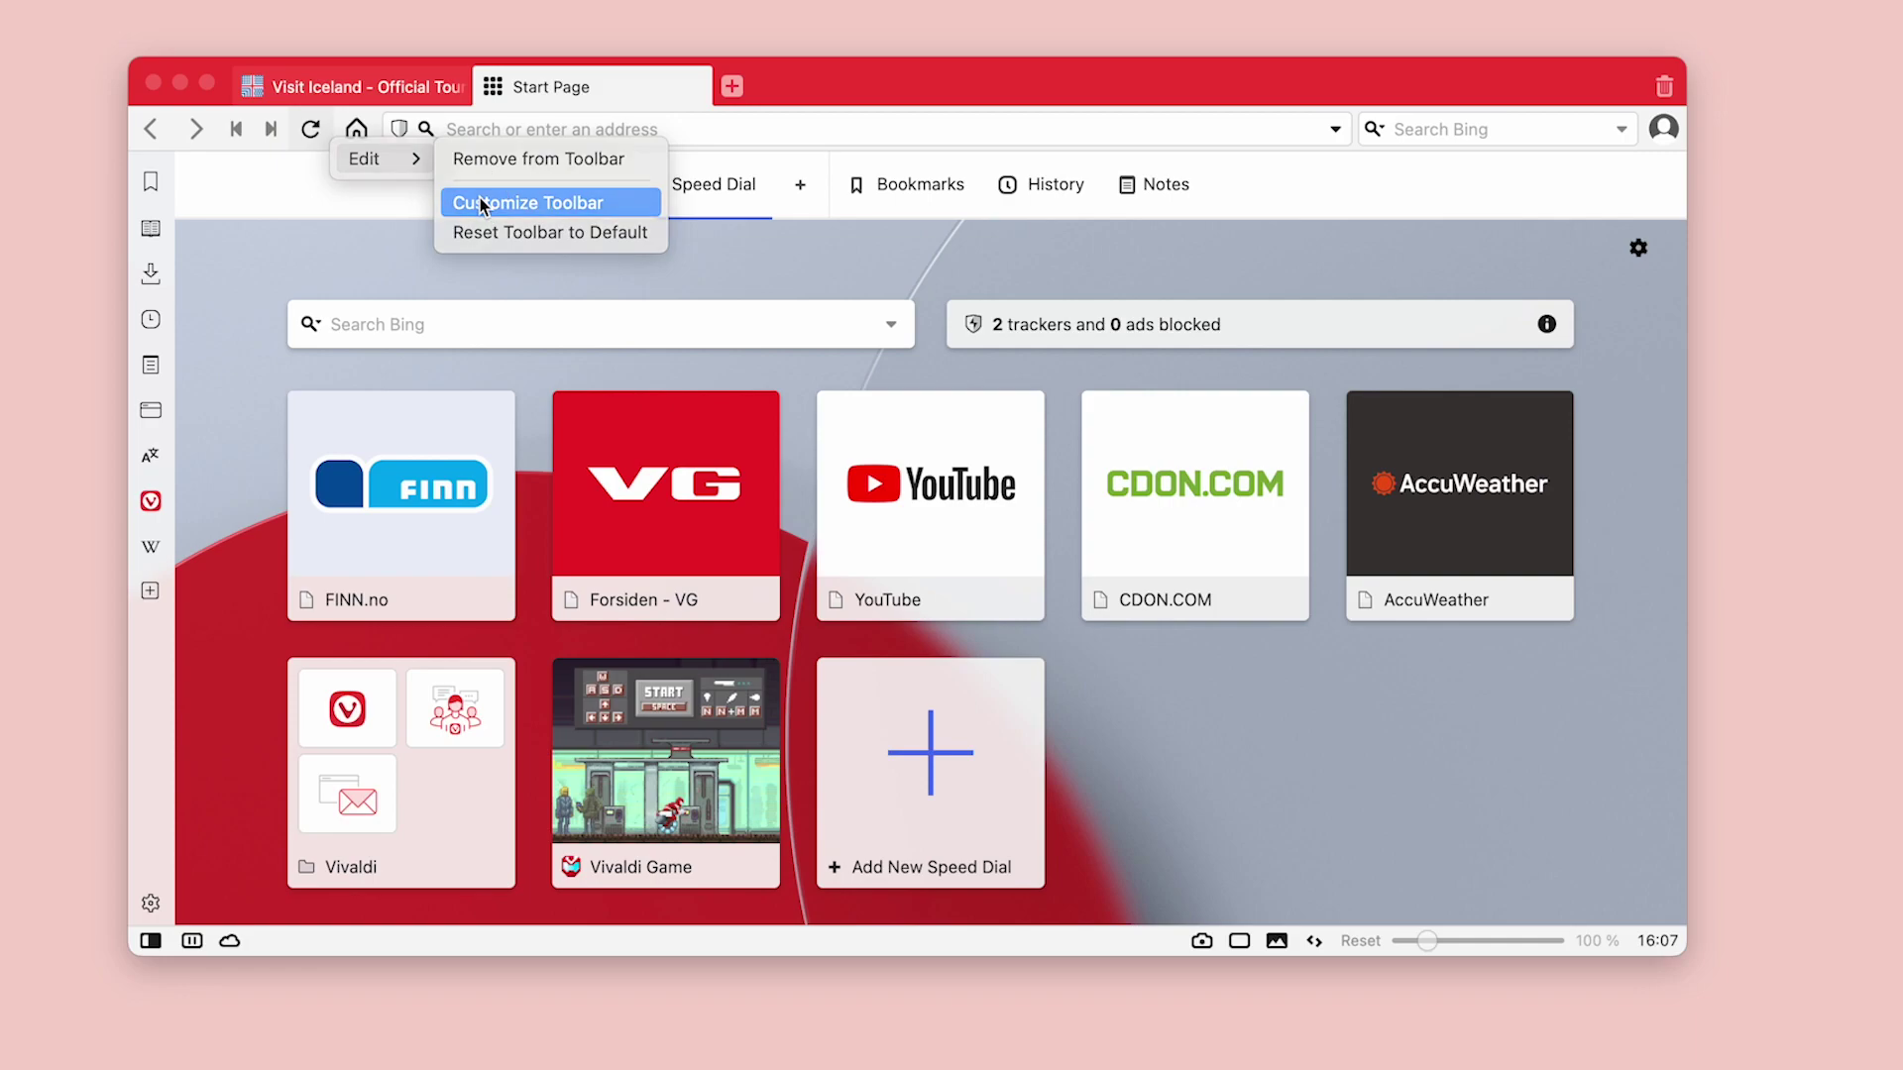
# Drag the Full Screen Mode chain to the right end of the main toolbar
pyautogui.click(483, 203)
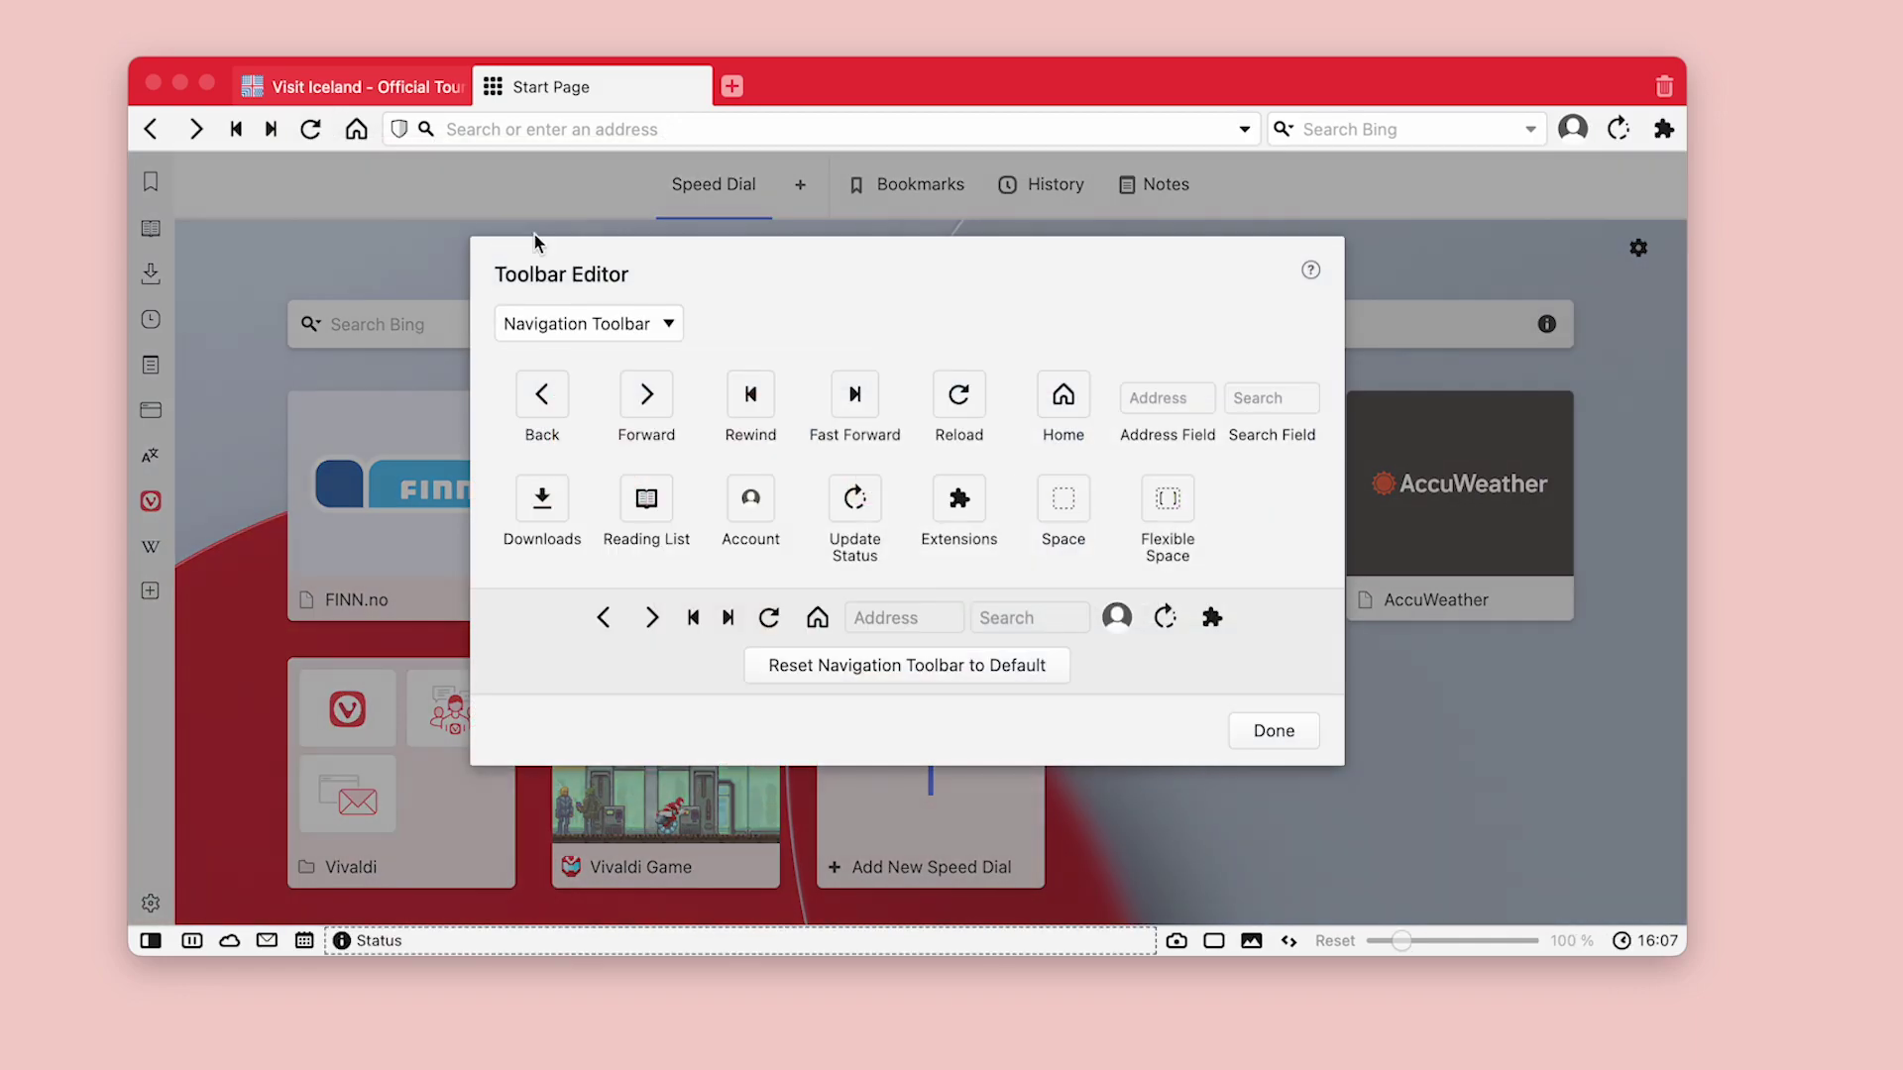
pyautogui.click(671, 328)
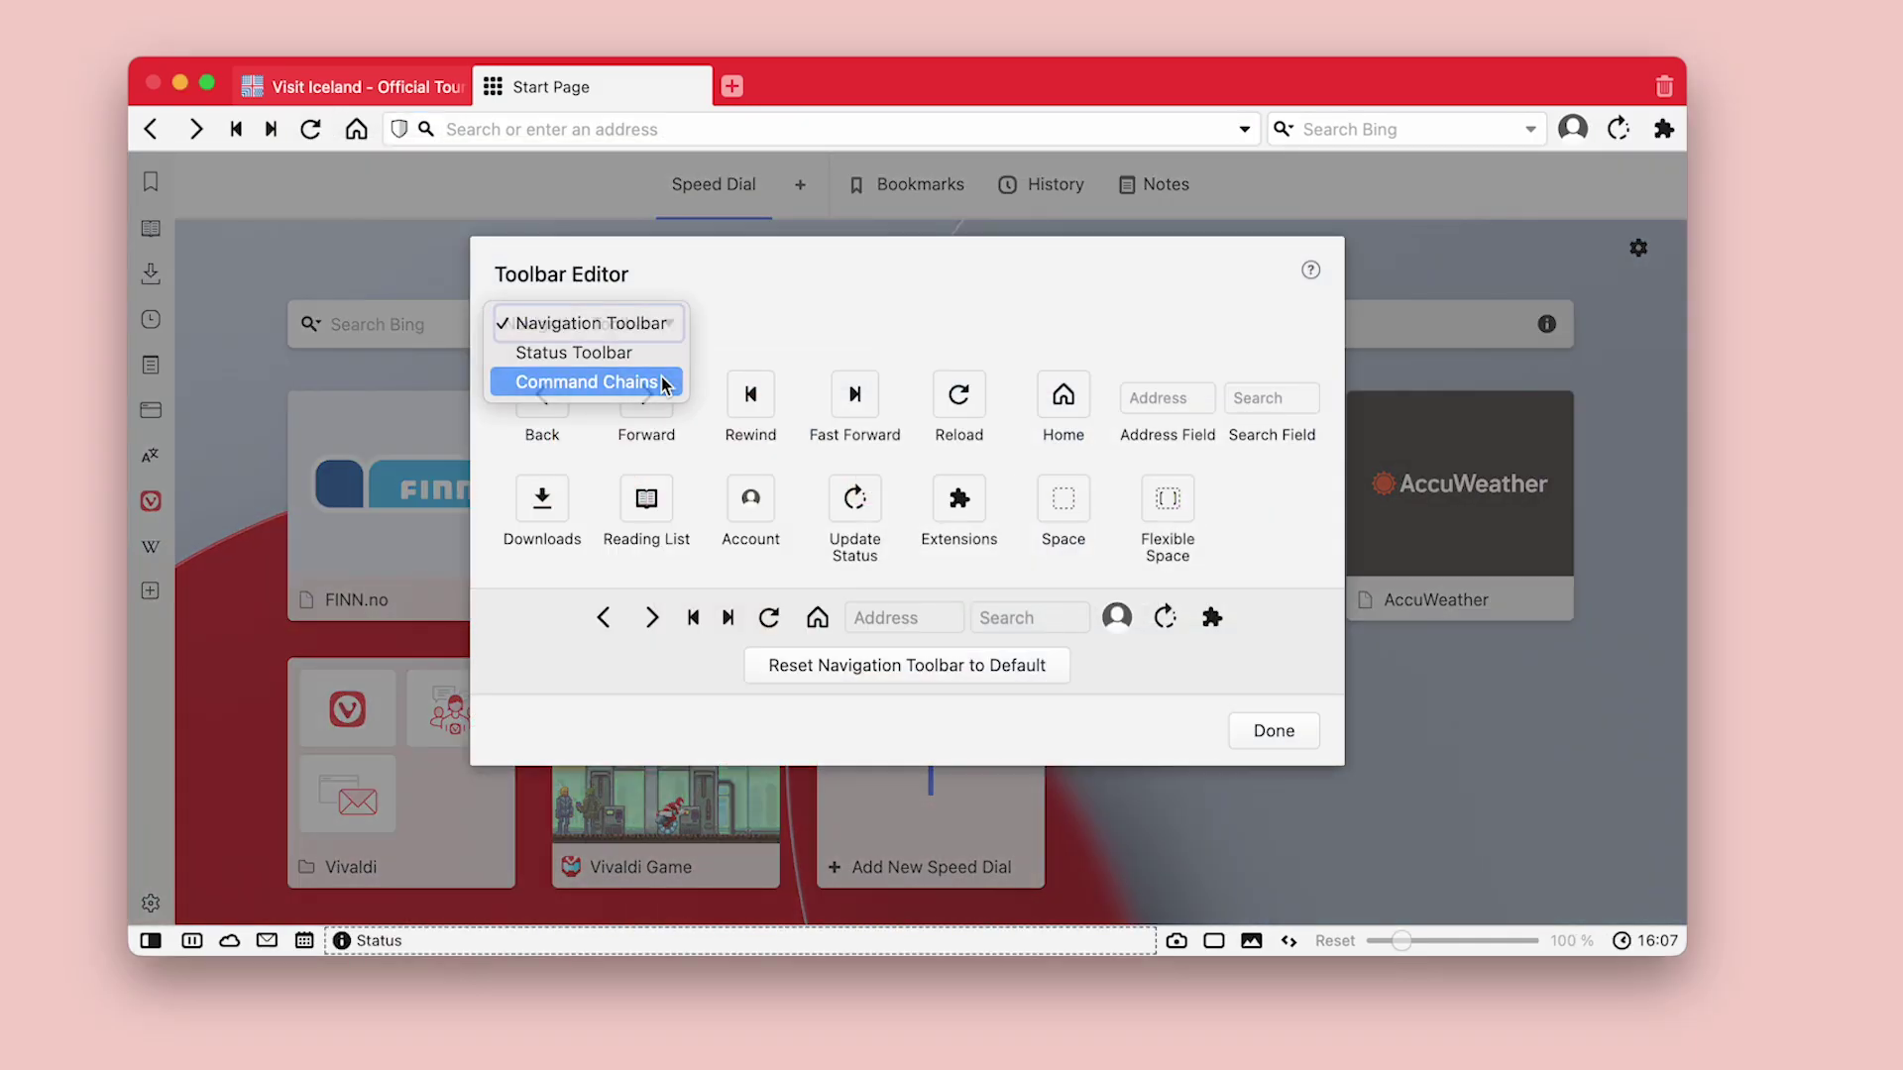
pyautogui.click(635, 377)
pyautogui.moveTo(1064, 394); pyautogui.dragTo(1625, 129)
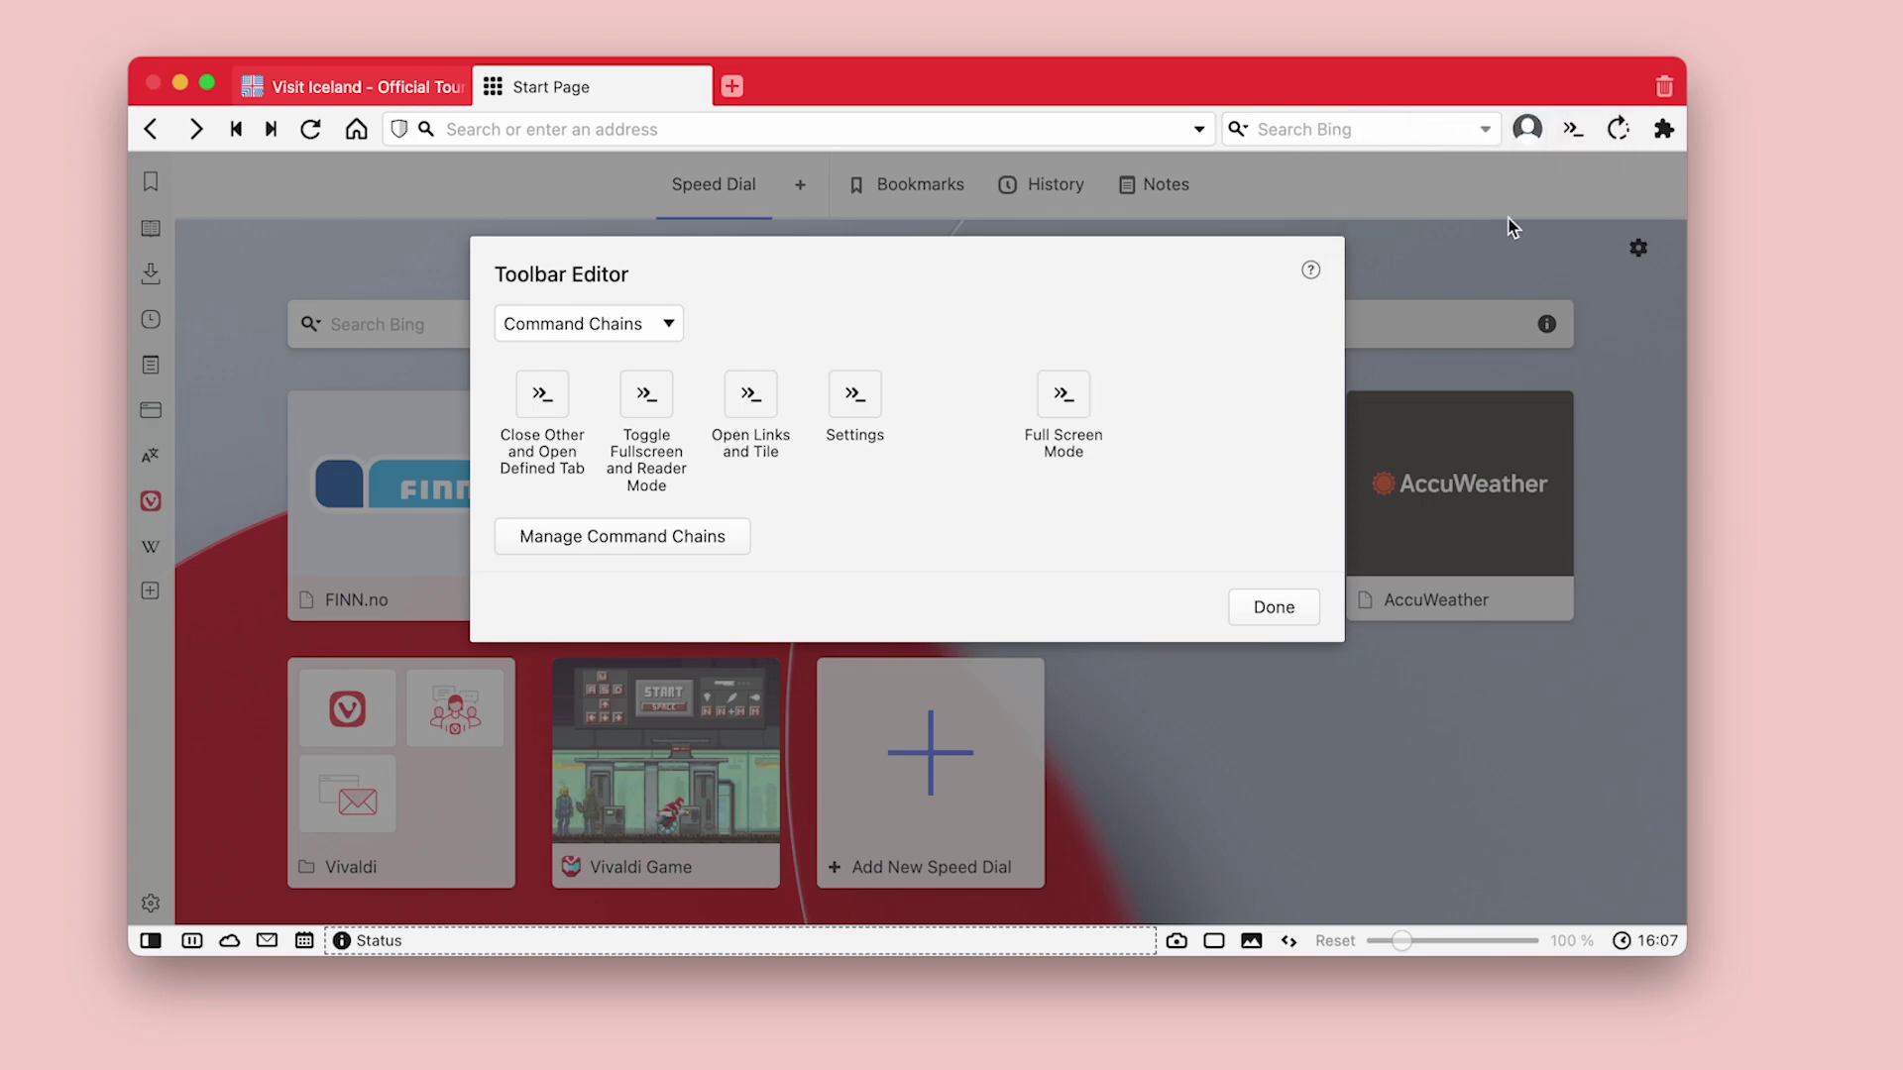
pyautogui.click(1275, 606)
# Run the Full Screen Mode button on the Visit Iceland page and scroll through it
pyautogui.click(352, 86)
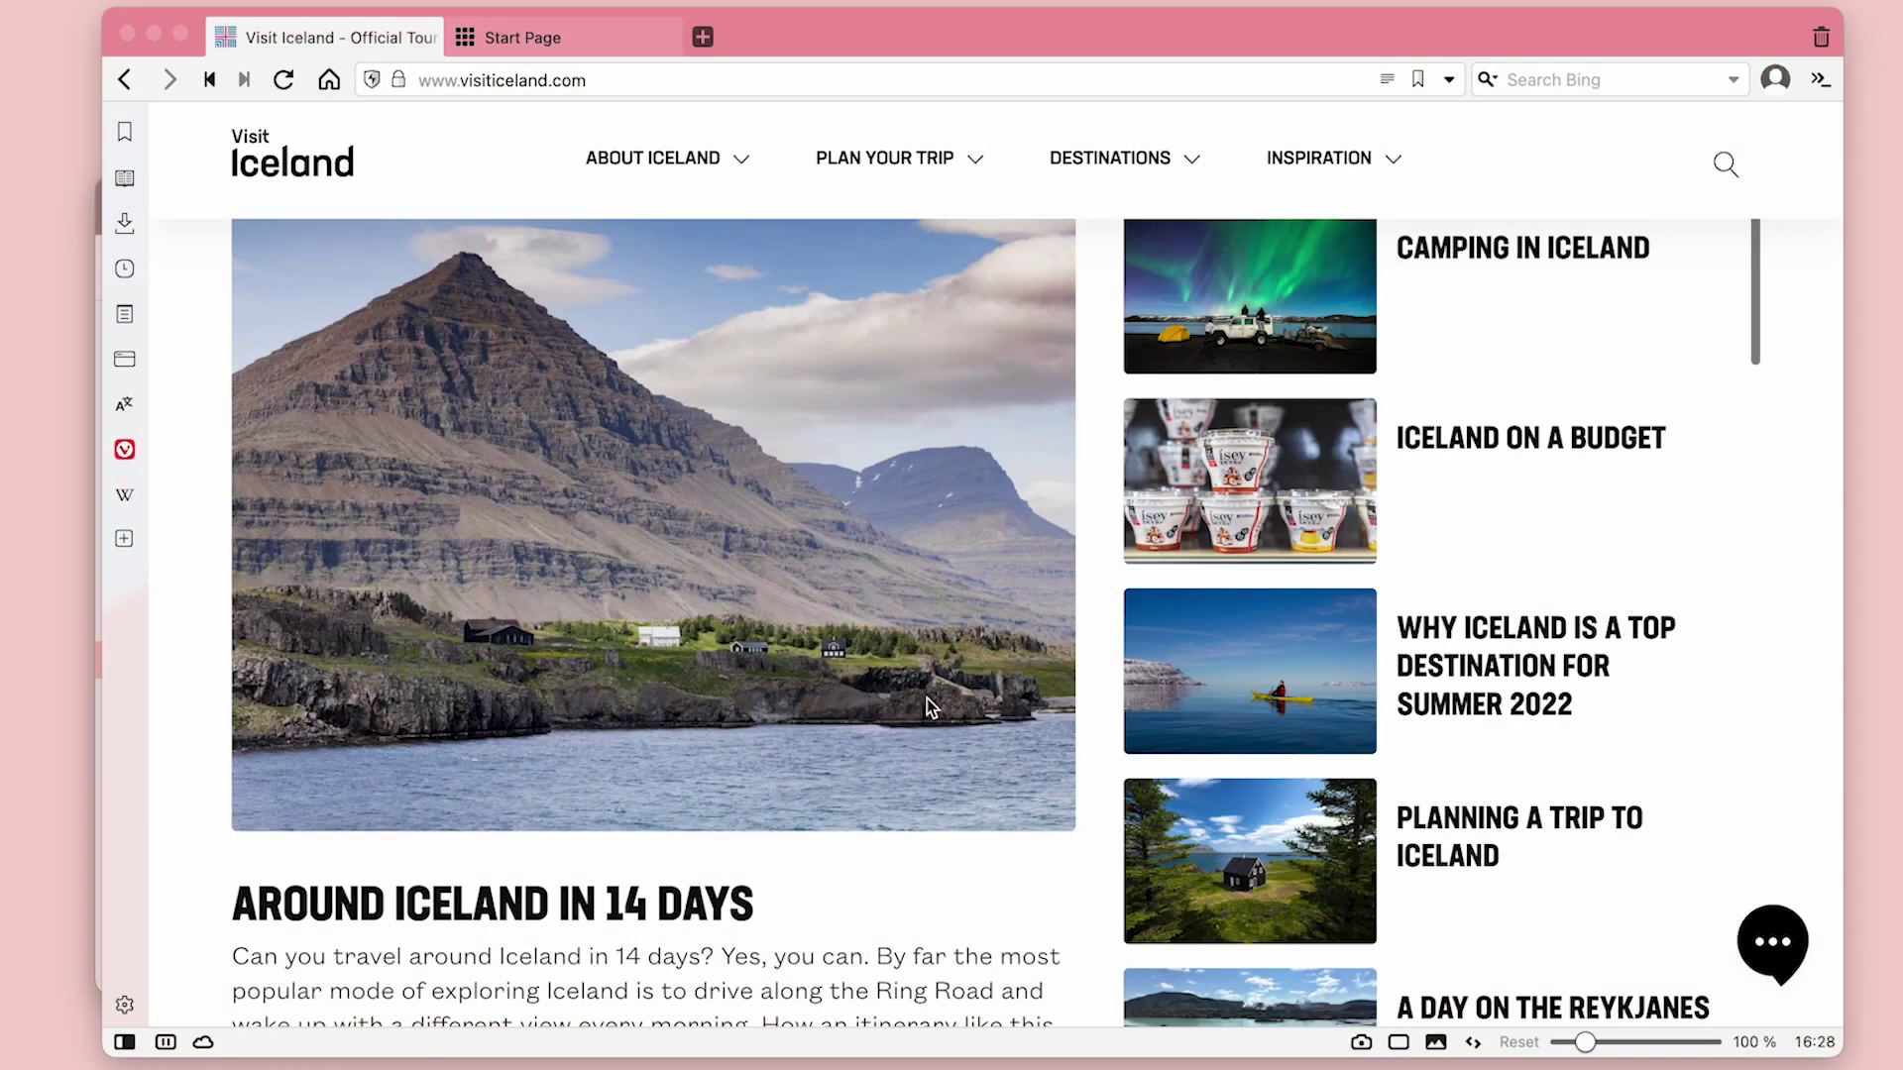
pyautogui.scroll(1, 930, 705)
pyautogui.scroll(-3, 901, 699)
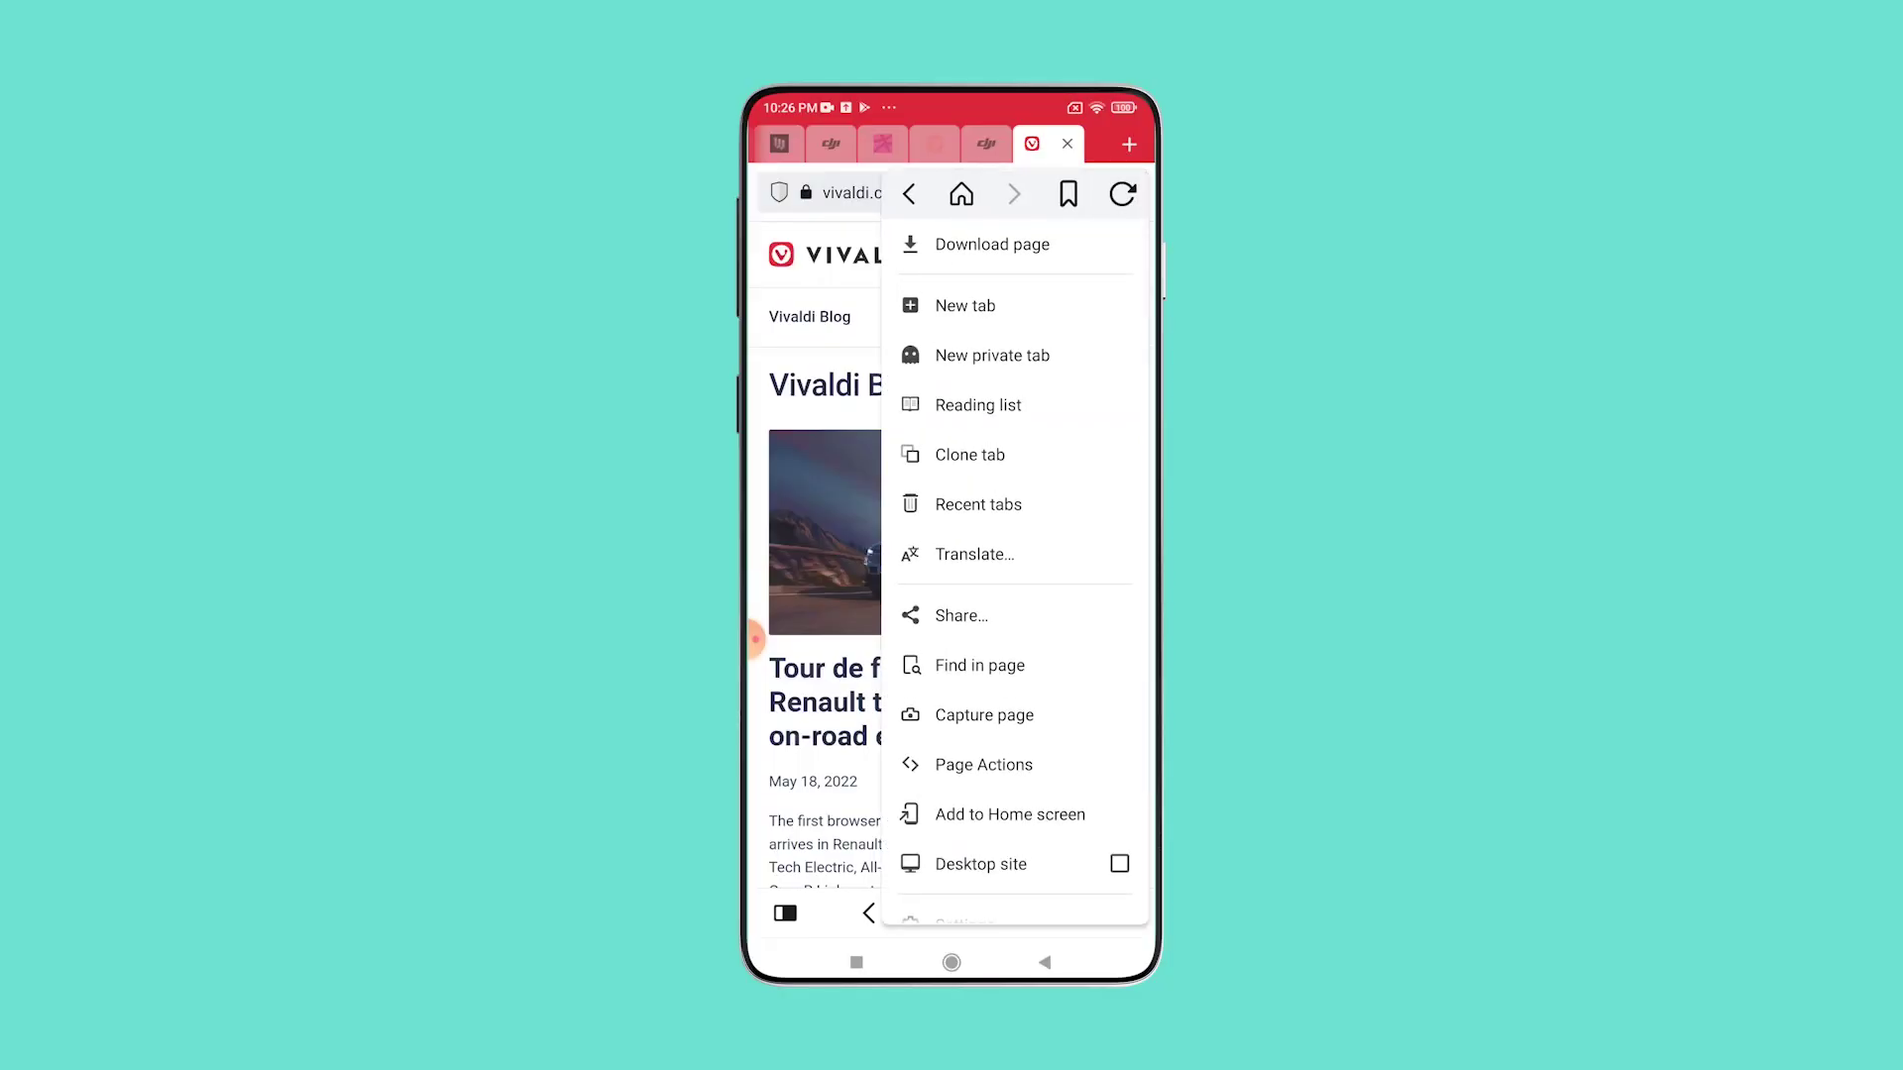
# In the Android settings, choose Bing under Search engine in place of Ecosia
pyautogui.scroll(-3, 1016, 545)
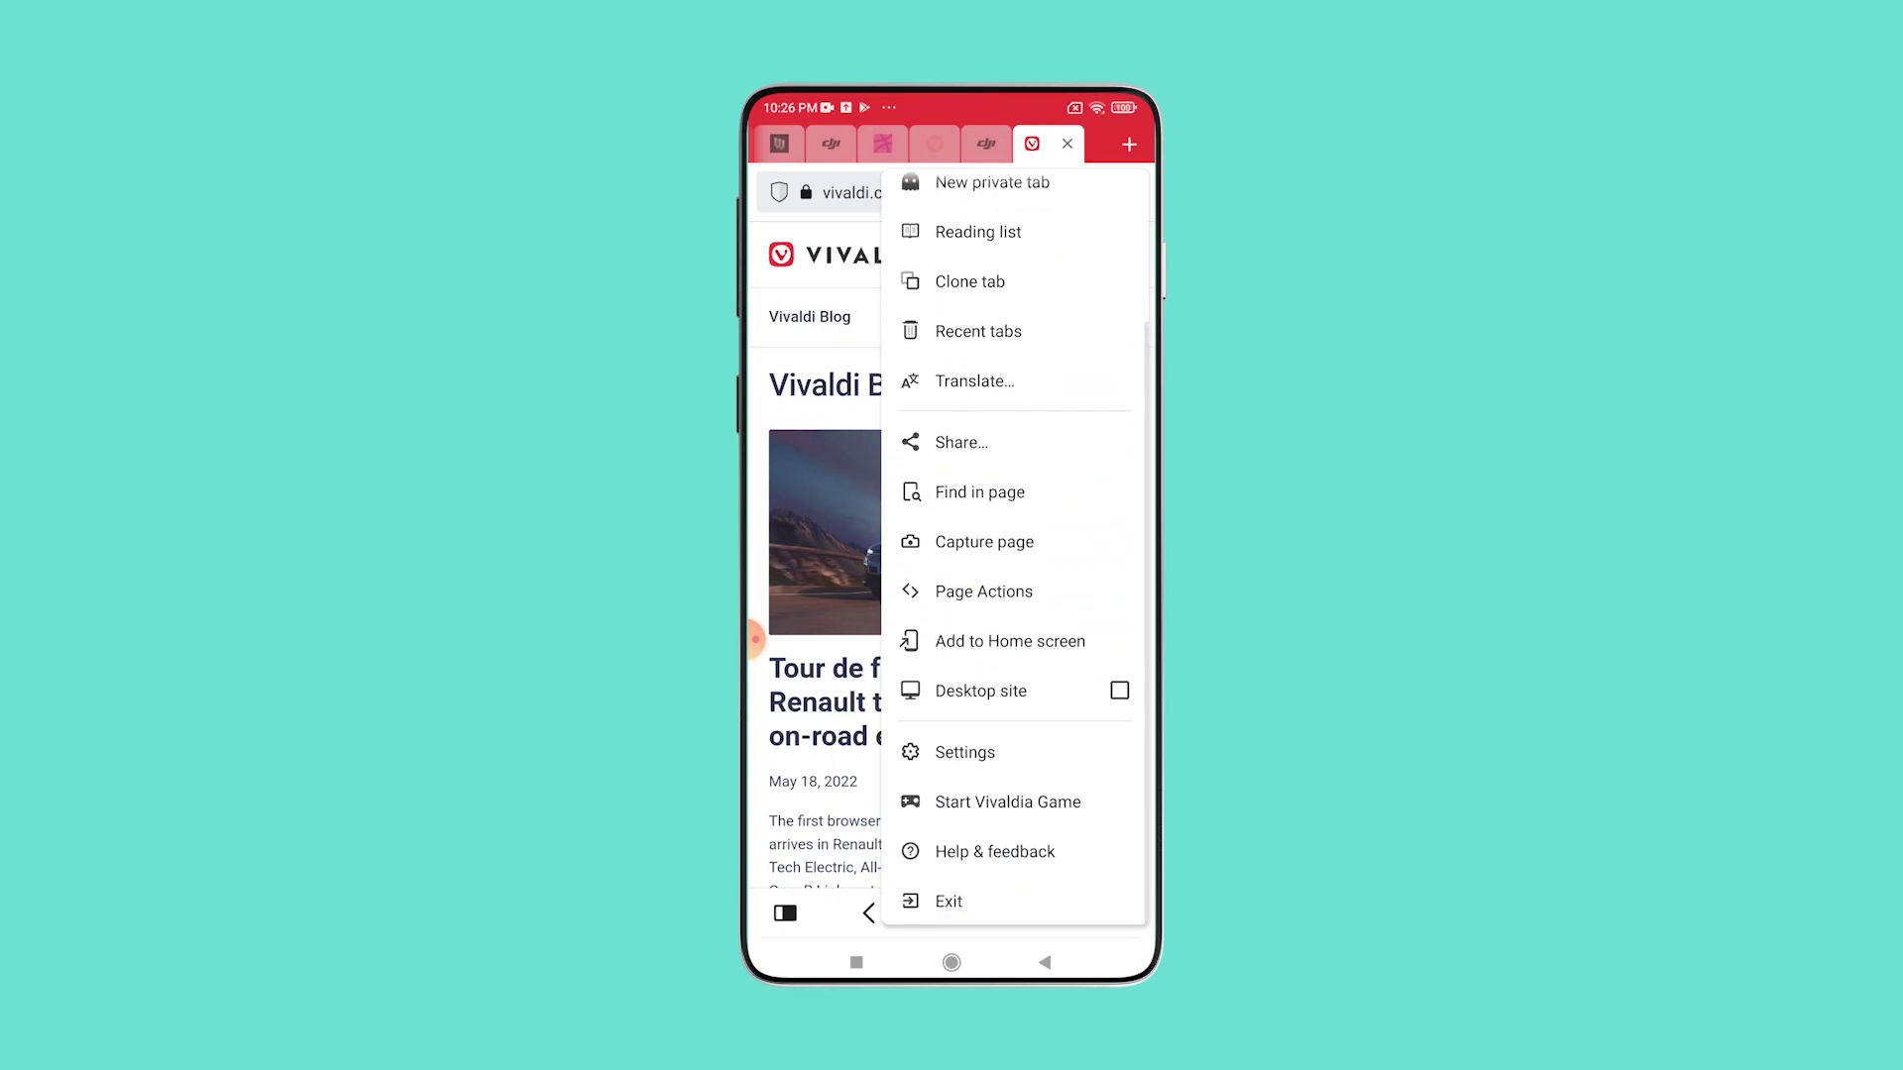
pyautogui.click(964, 752)
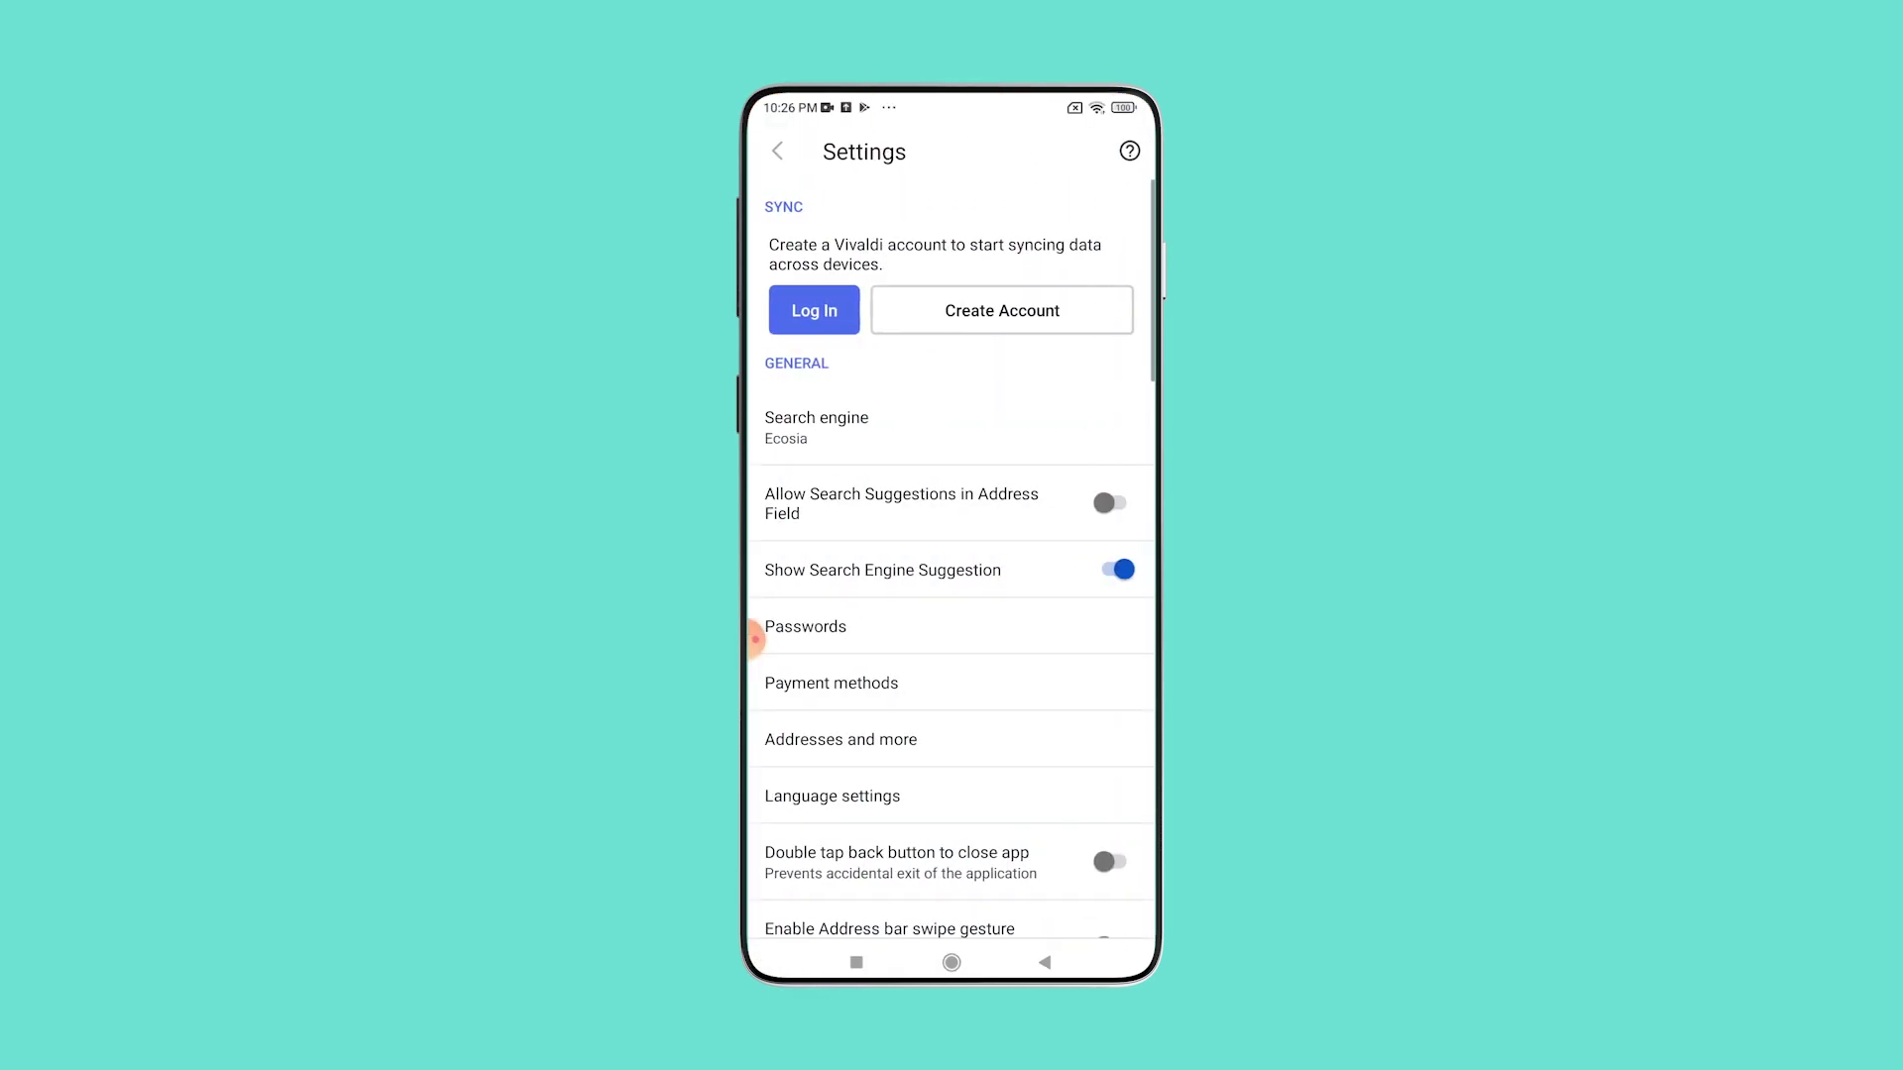
pyautogui.click(843, 427)
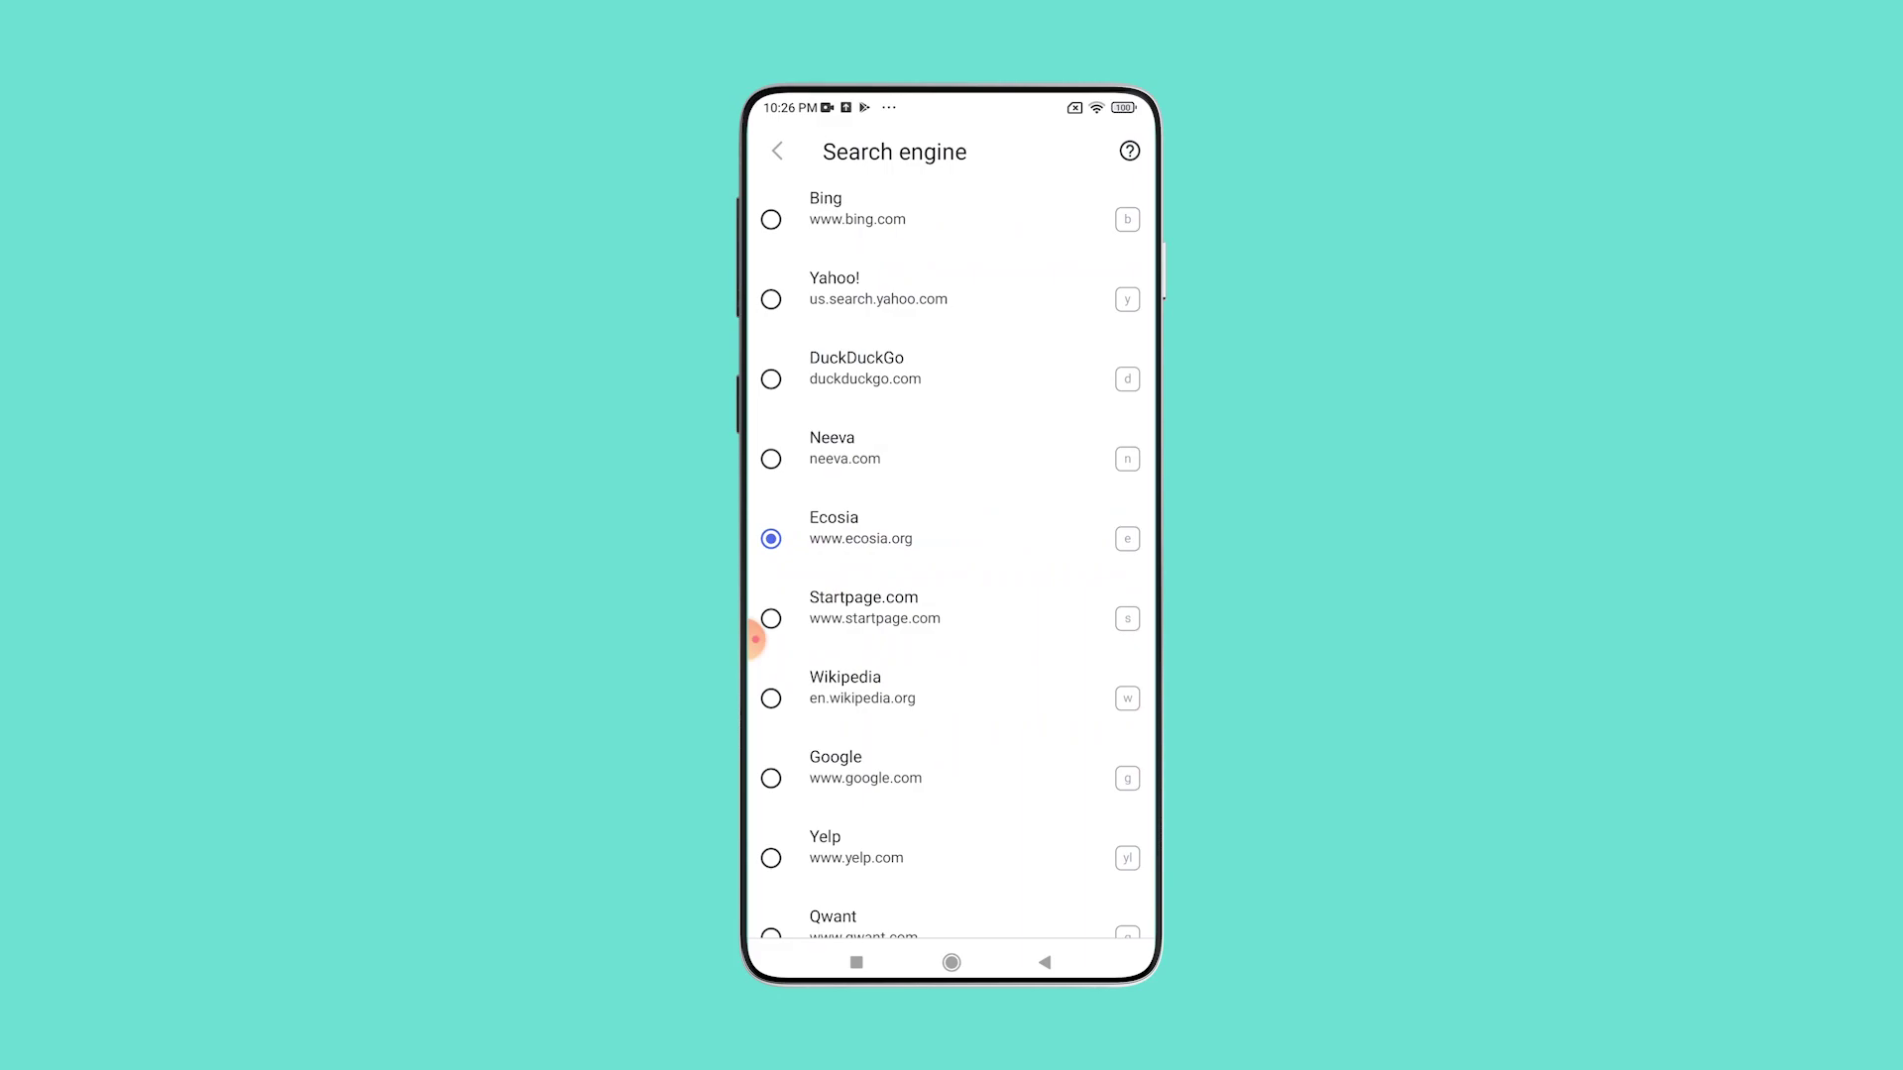
pyautogui.click(833, 208)
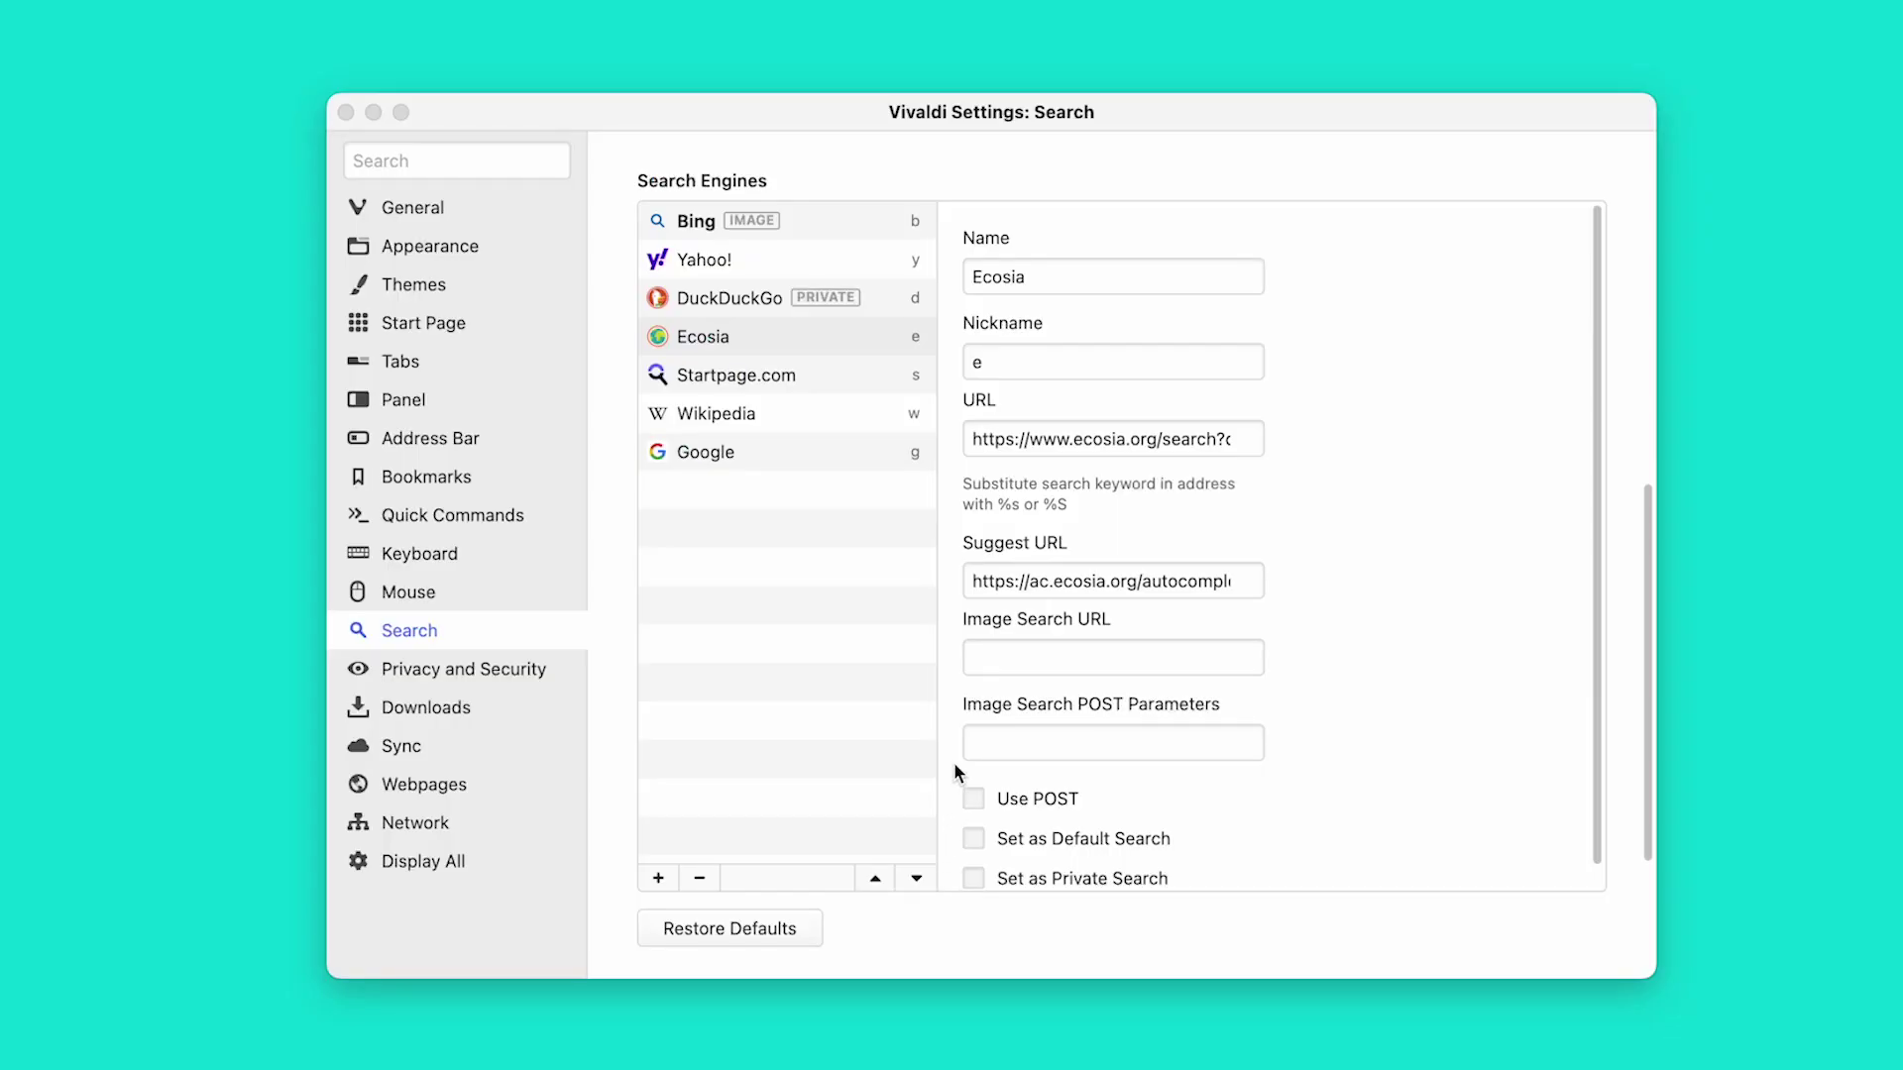
# Review the synced Ecosia engine in Settings, then run an Ecosia search for 'Iceland'
pyautogui.click(807, 347)
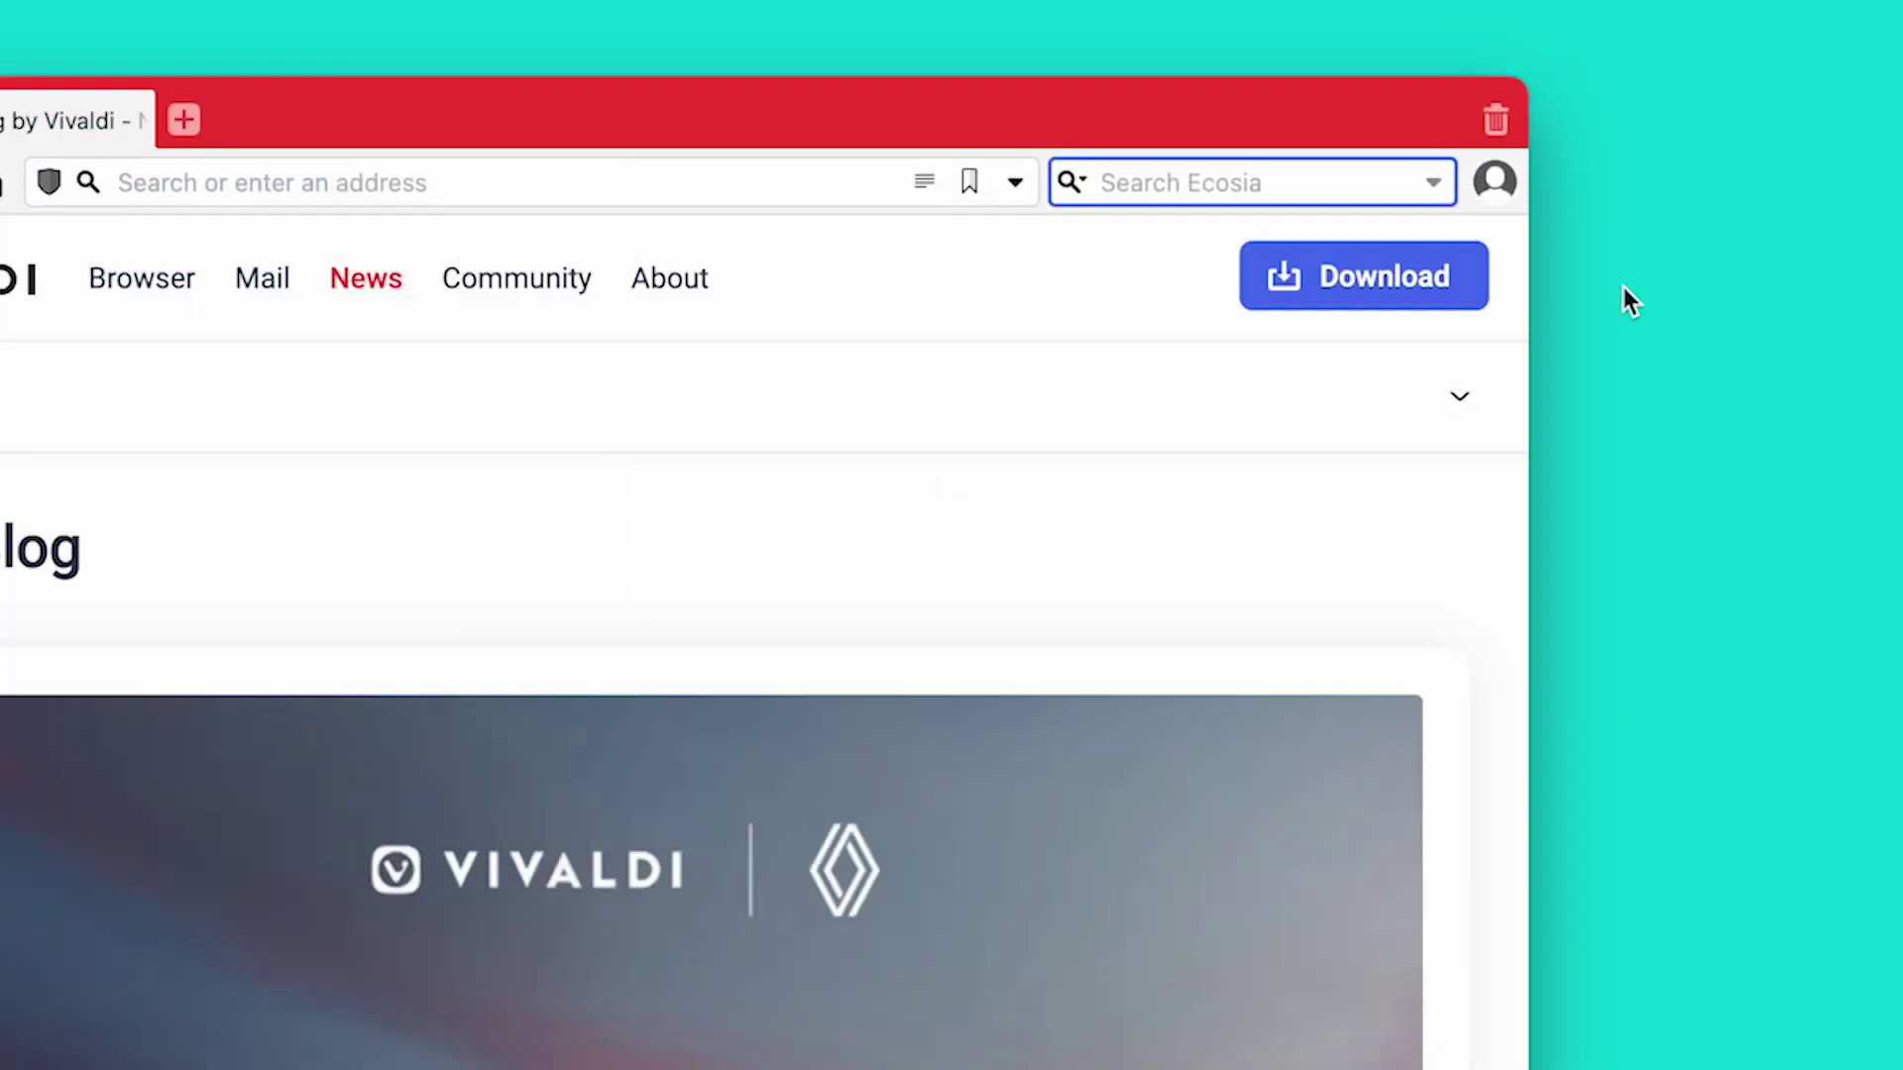
pyautogui.write('l')
pyautogui.write('ce')
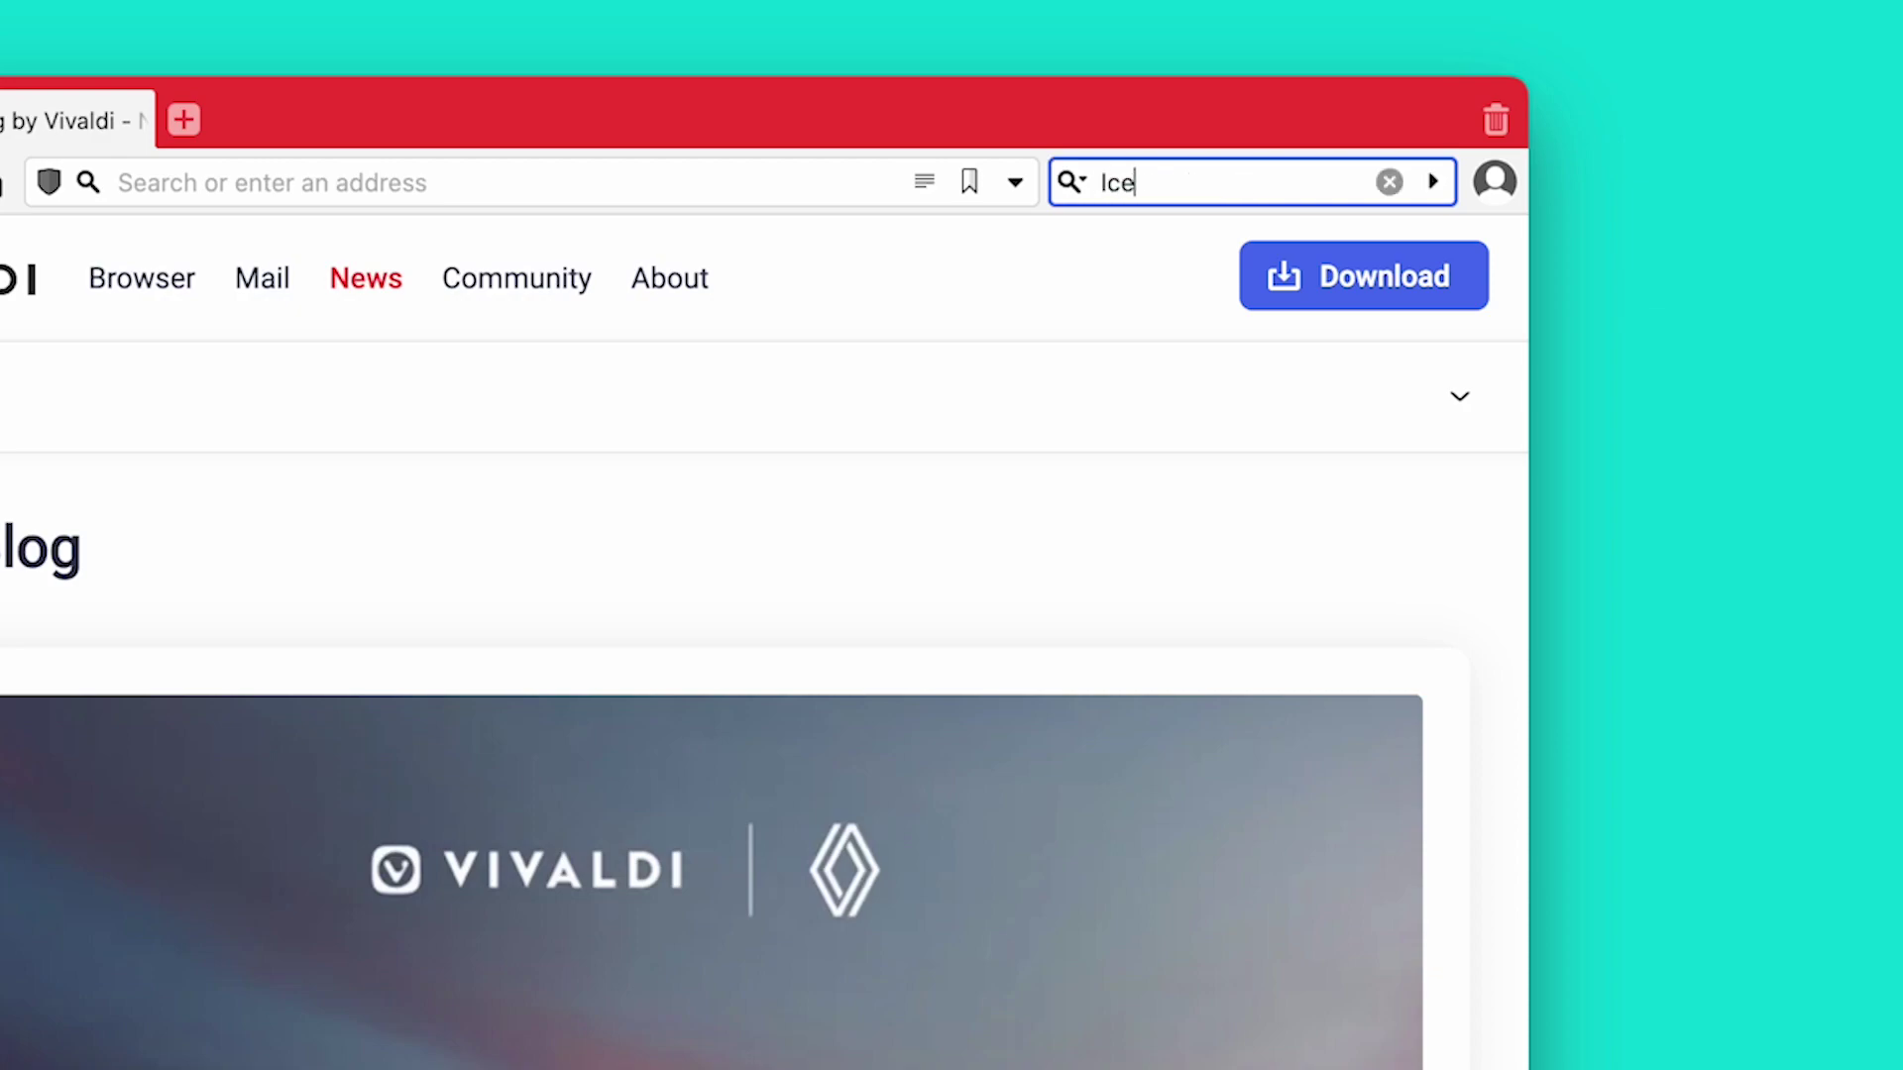
pyautogui.write('land')
pyautogui.press('Return')
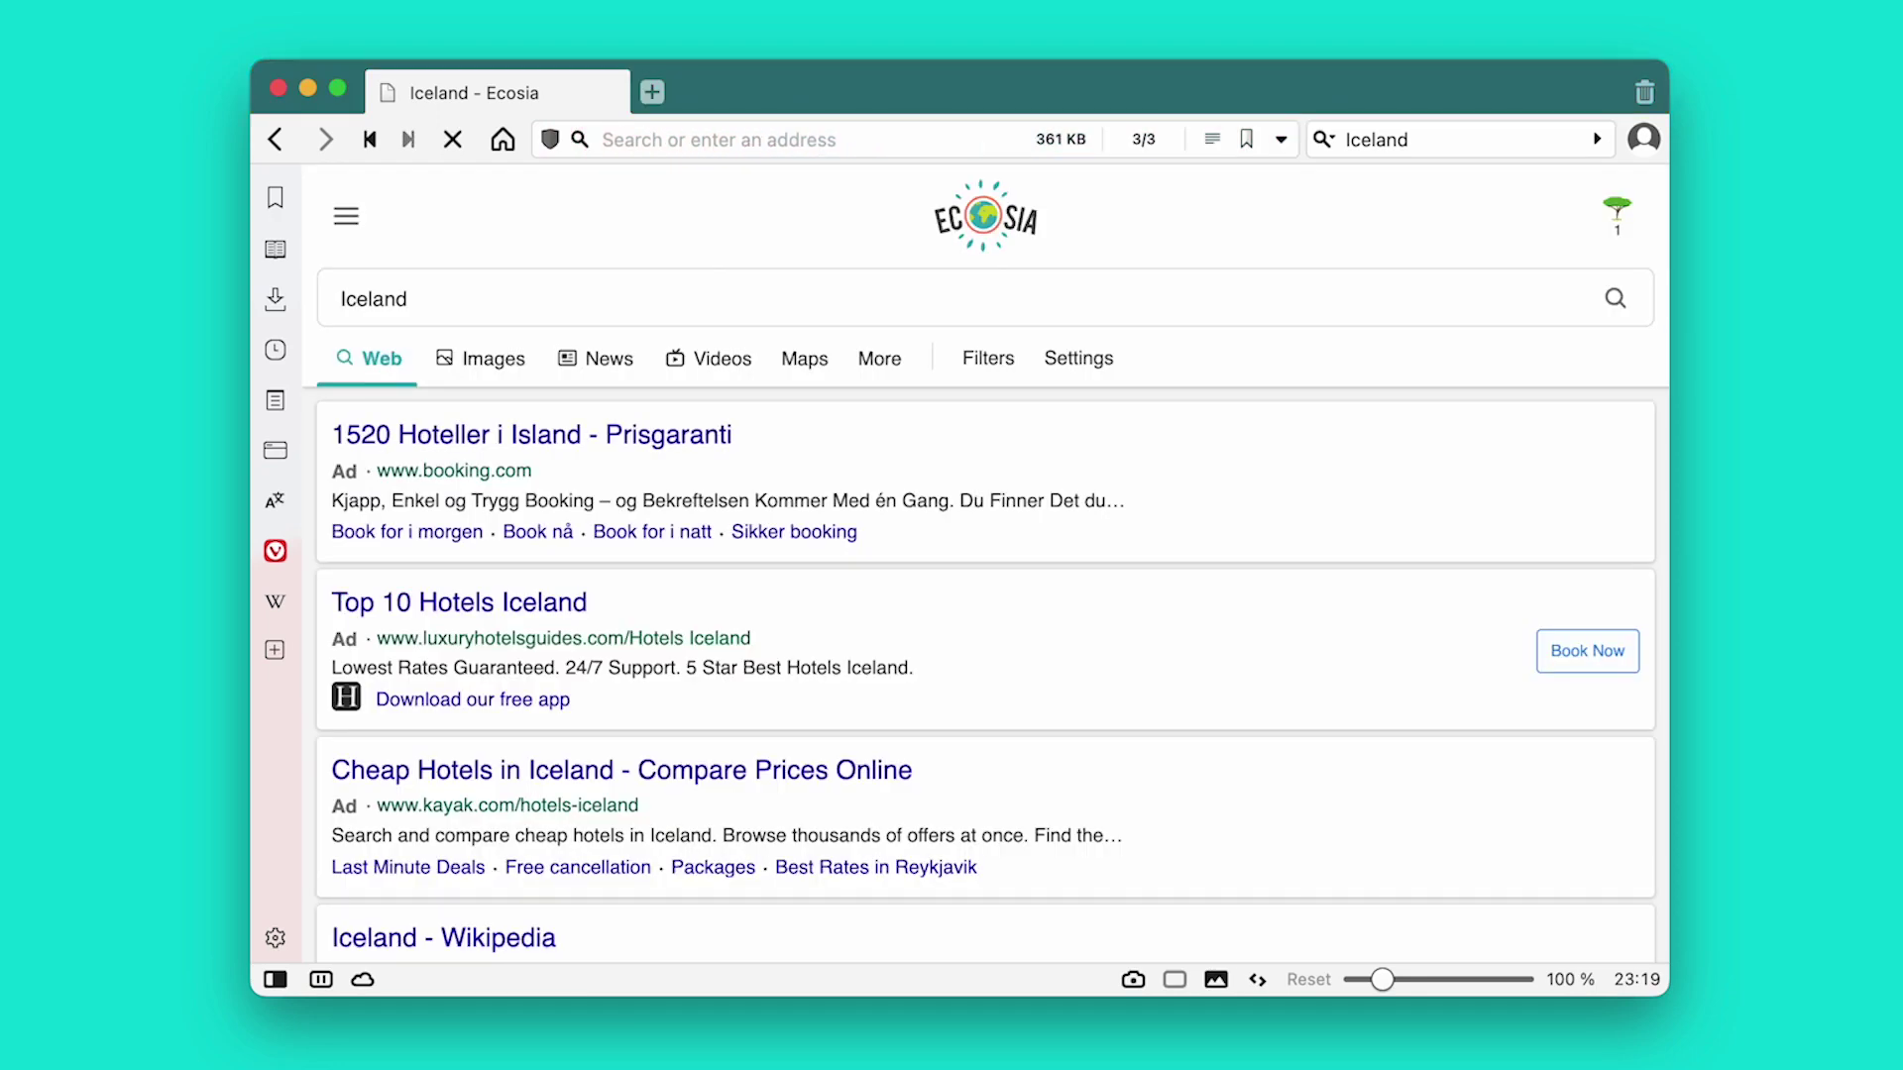